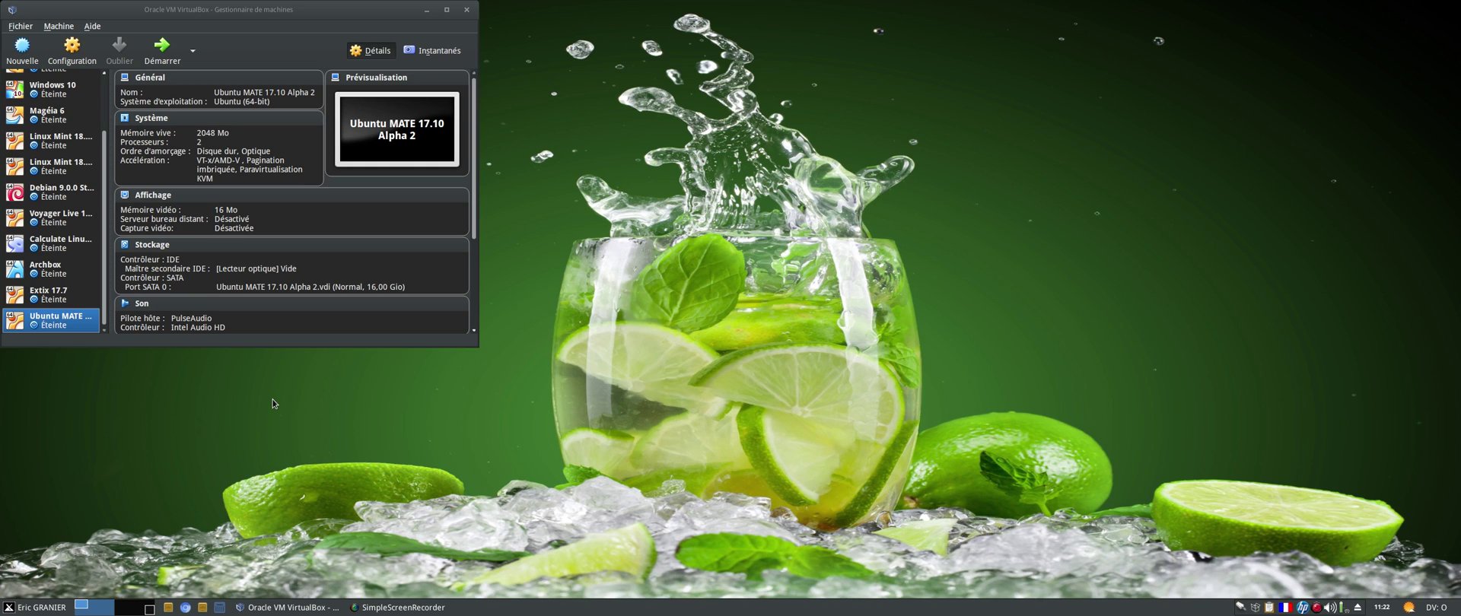
# Step: Start the Ubuntu MATE 17.10 Alpha 2 virtual machine, boot the Ubuntu entry, and log in with the account password
pyautogui.click(162, 49)
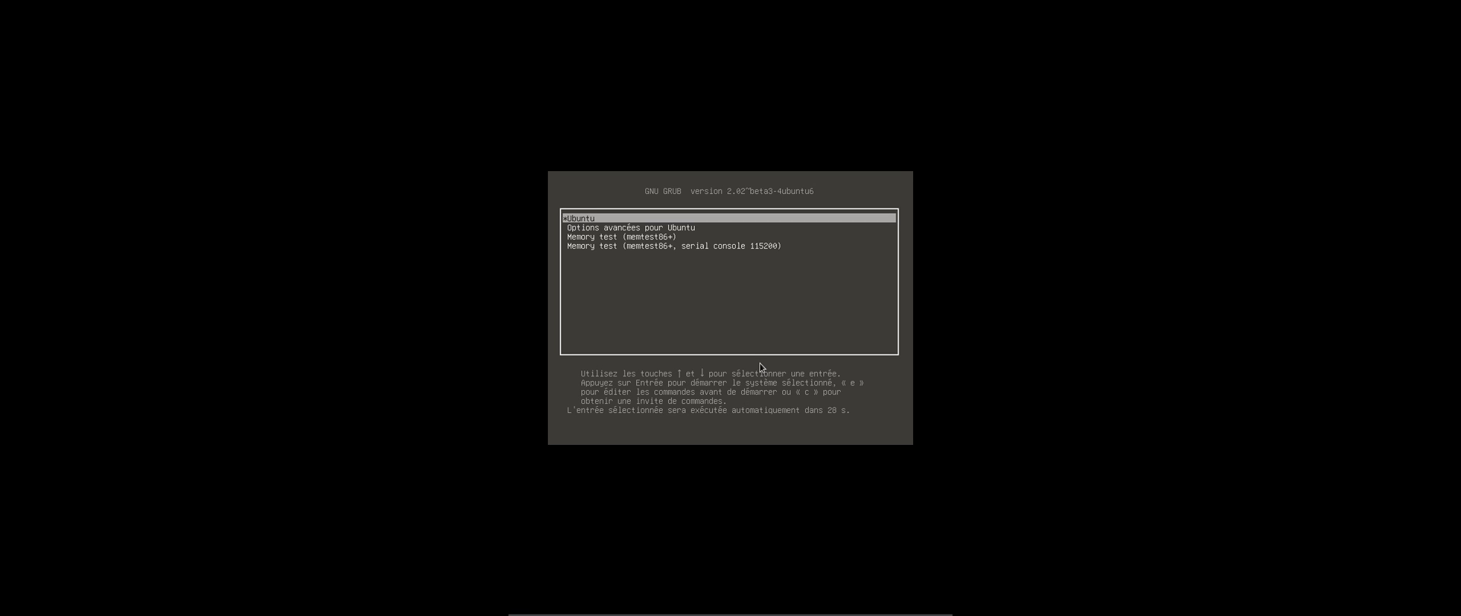
pyautogui.press('Return')
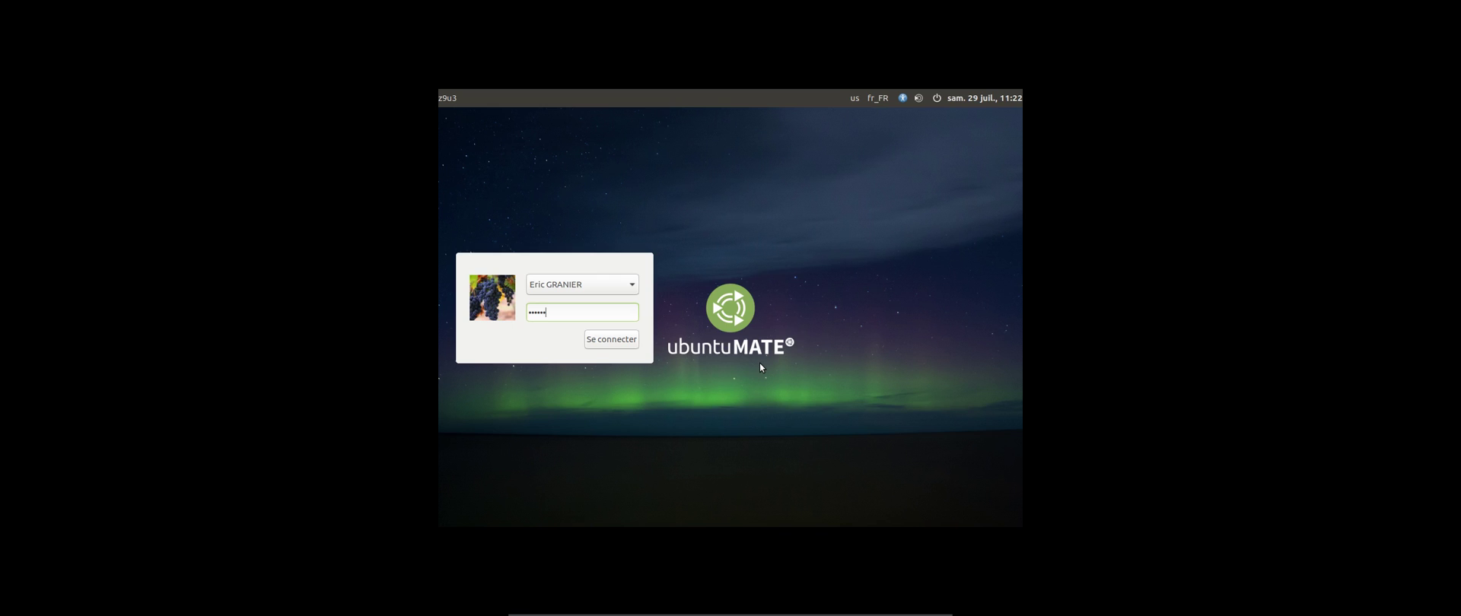
pyautogui.press('Return')
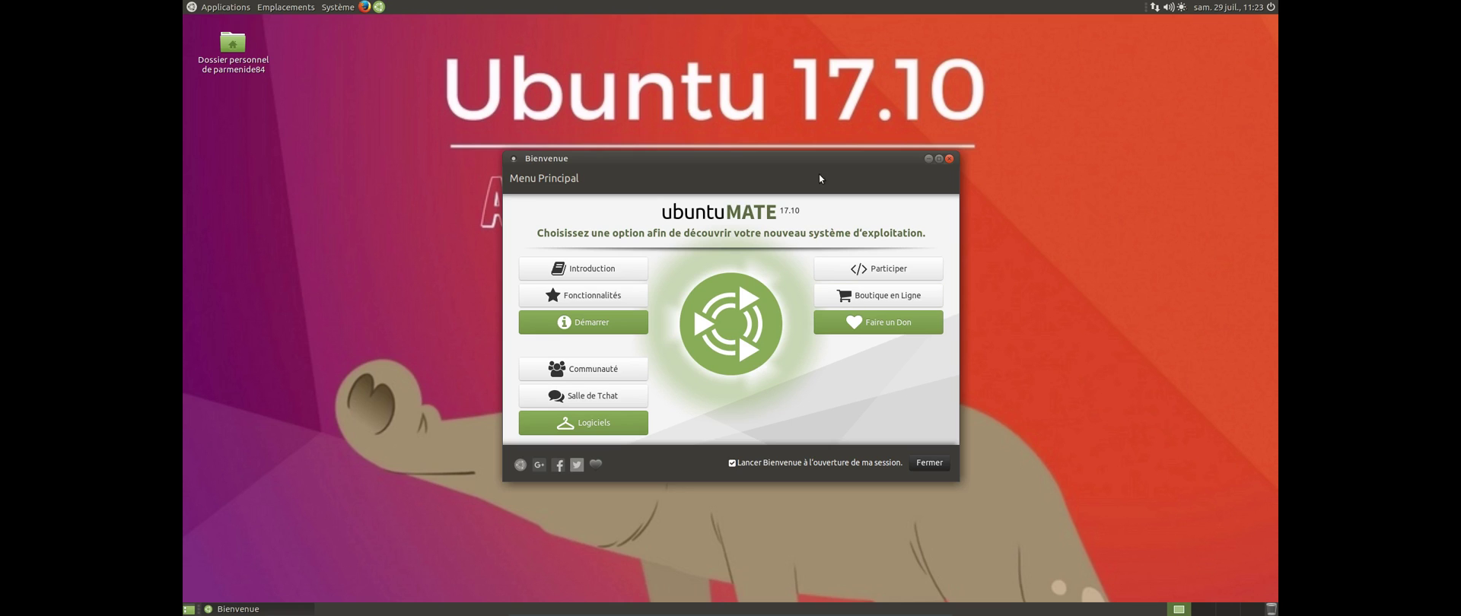
# Step: Move the Bienvenue window to the desktop's lower right and place the MATE desktop's About information above it
pyautogui.moveTo(746, 153); pyautogui.dragTo(1018, 261)
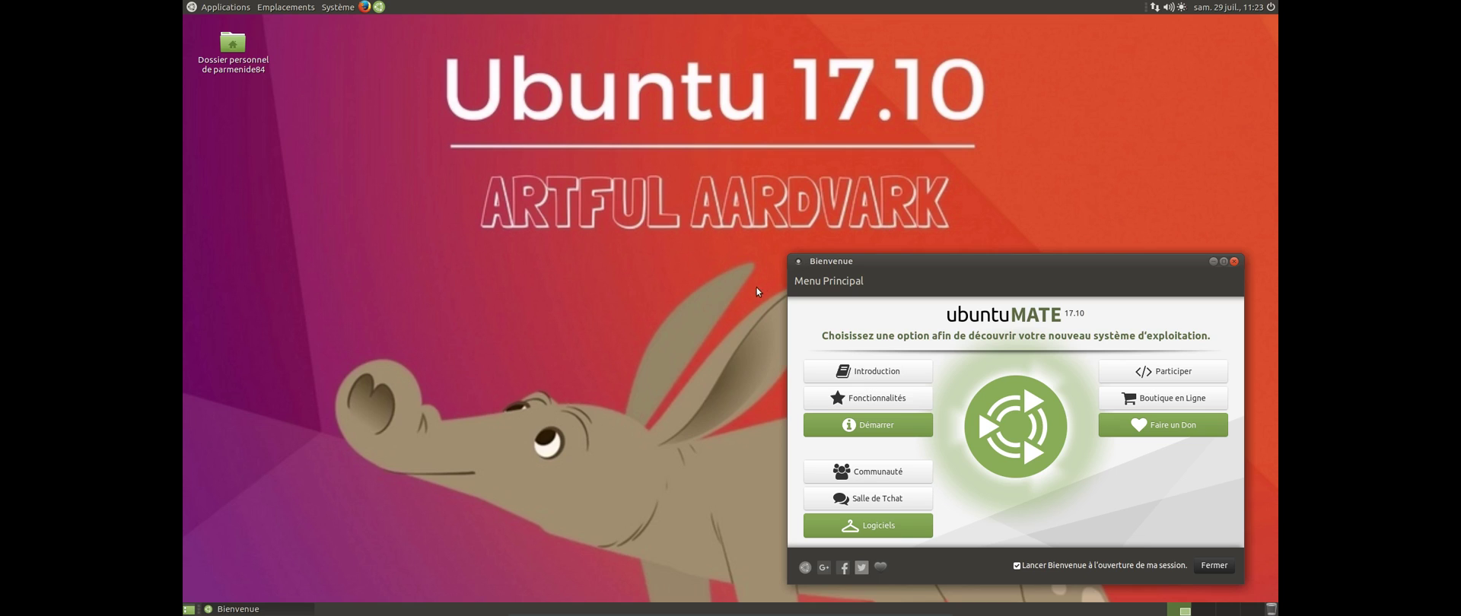
pyautogui.moveTo(989, 263); pyautogui.dragTo(1003, 272)
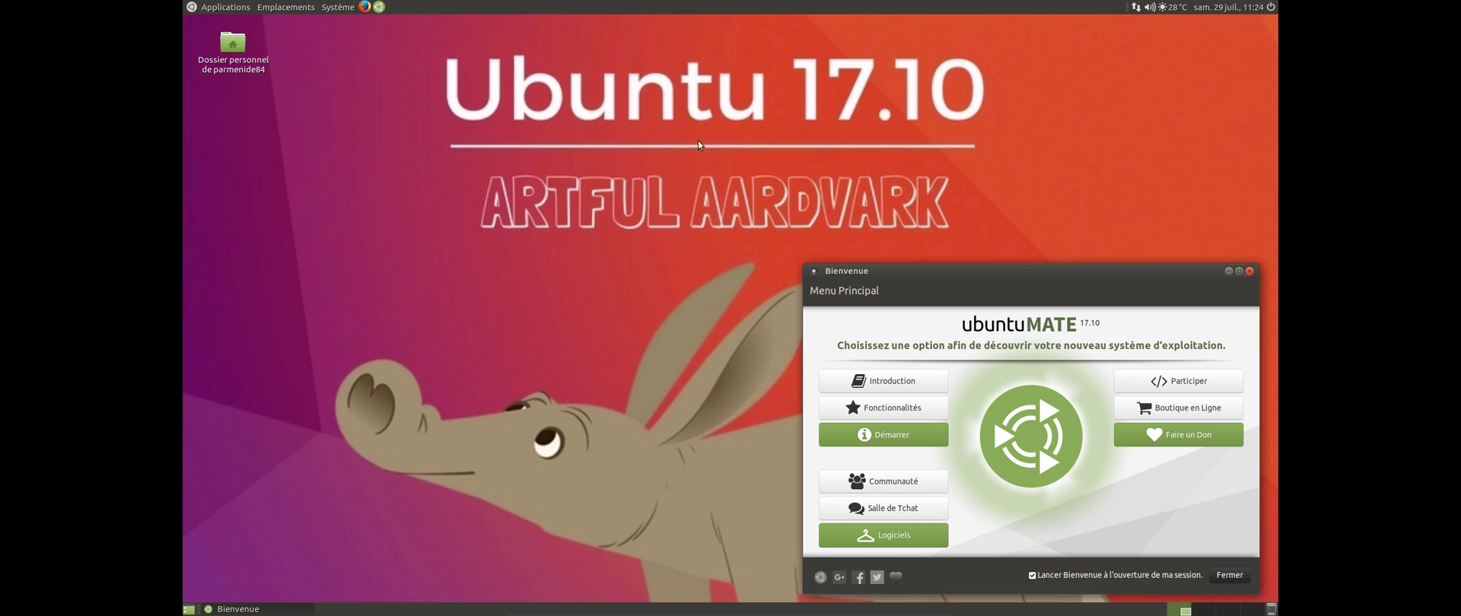
pyautogui.click(338, 7)
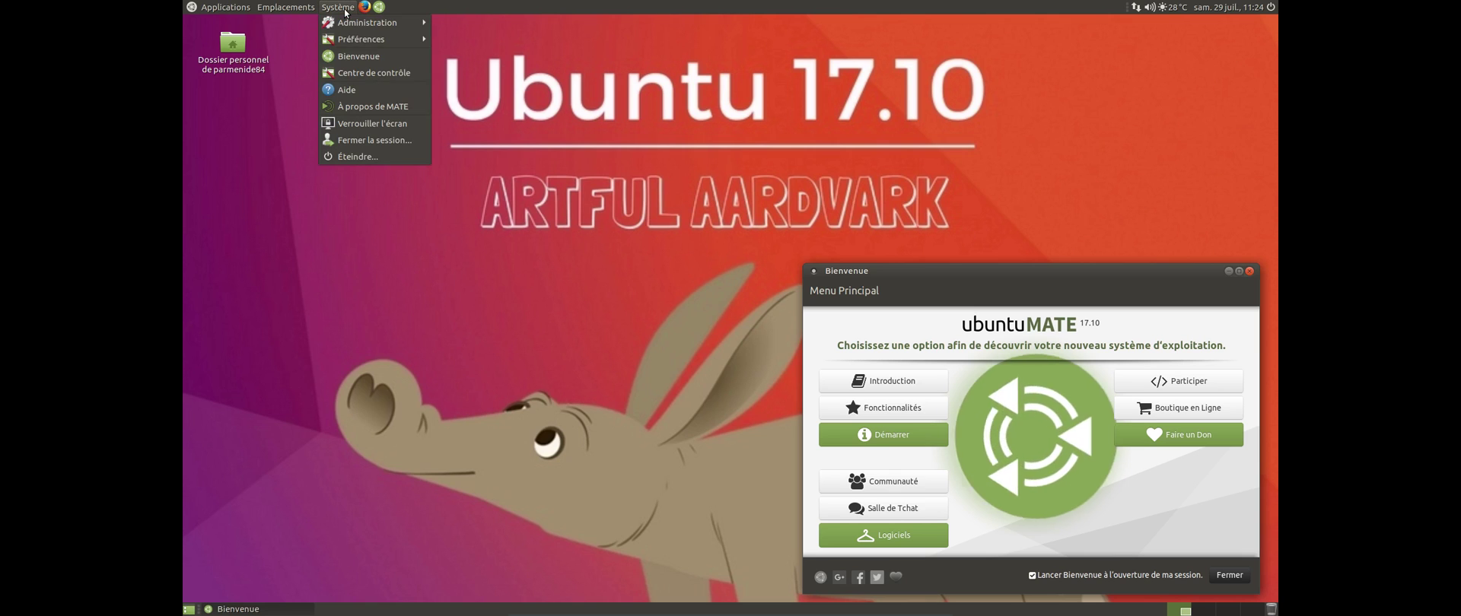
pyautogui.click(380, 107)
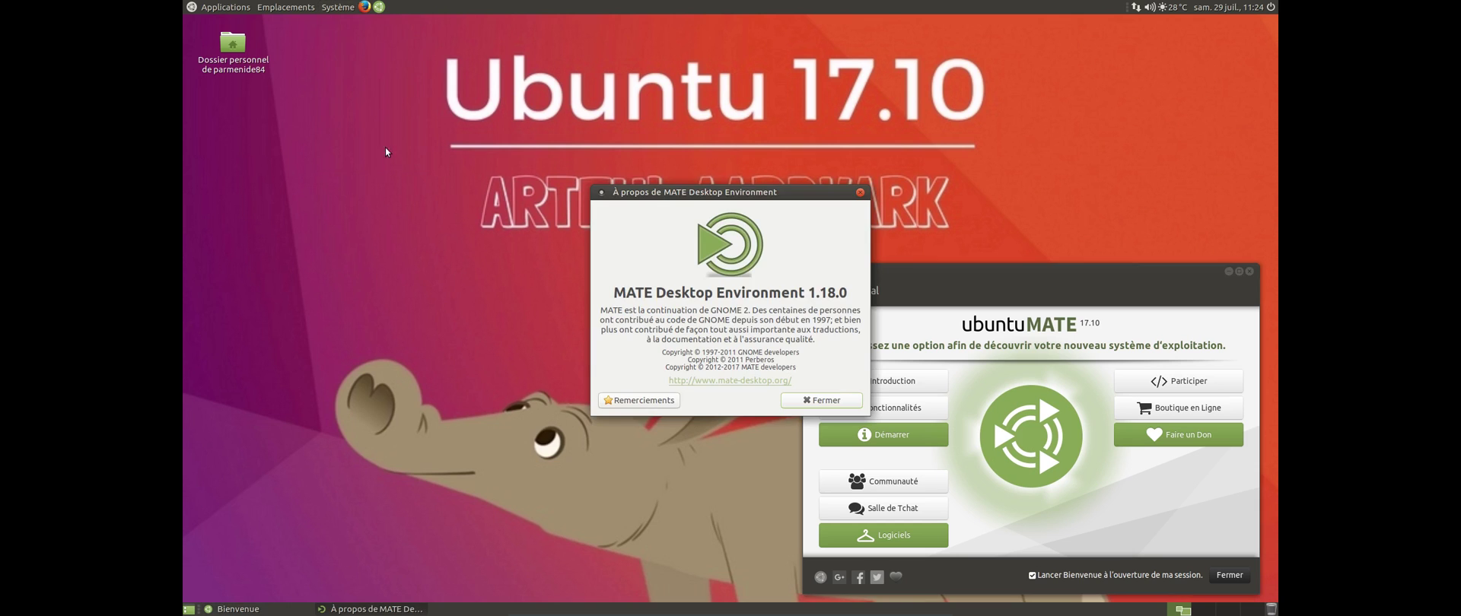
pyautogui.moveTo(758, 191); pyautogui.dragTo(1148, 28)
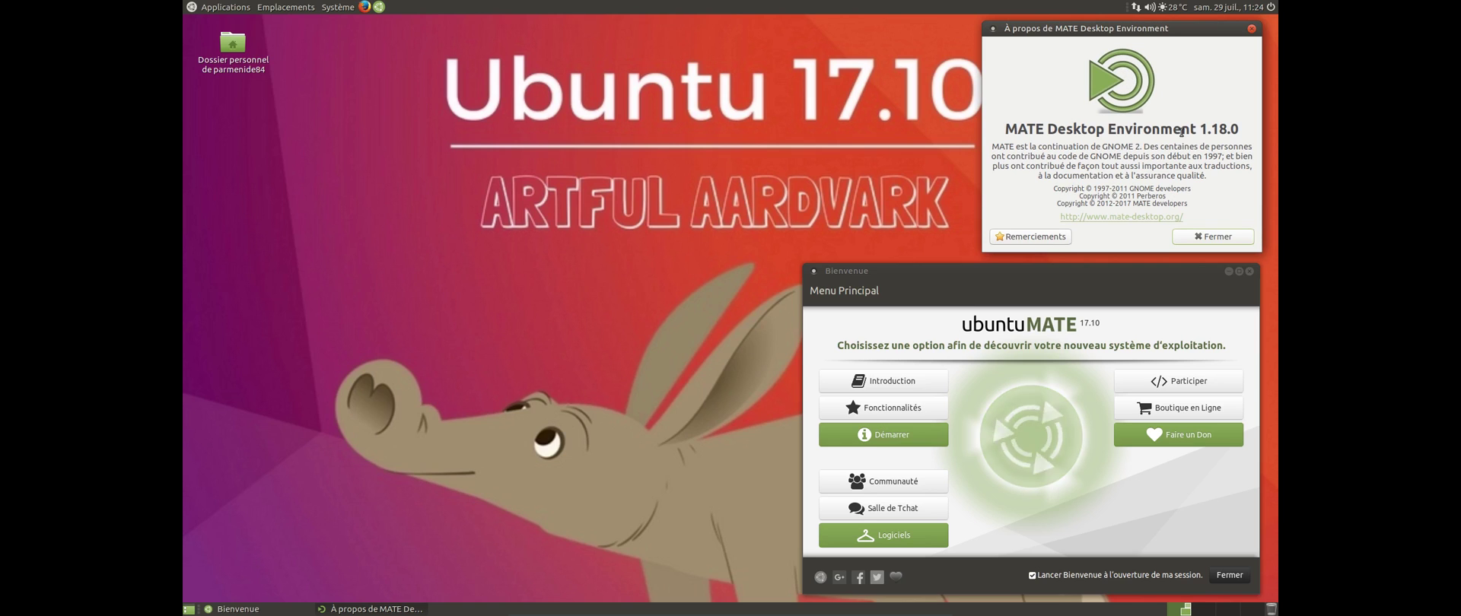
pyautogui.click(211, 9)
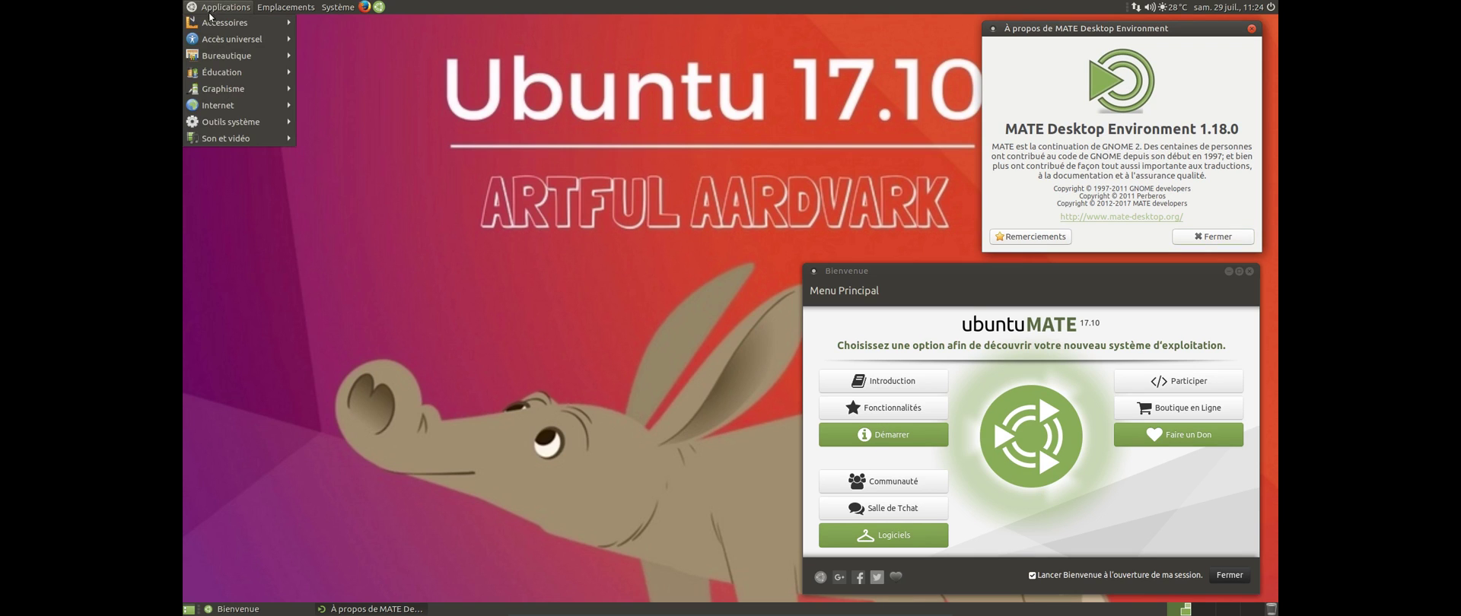
pyautogui.moveTo(212, 23)
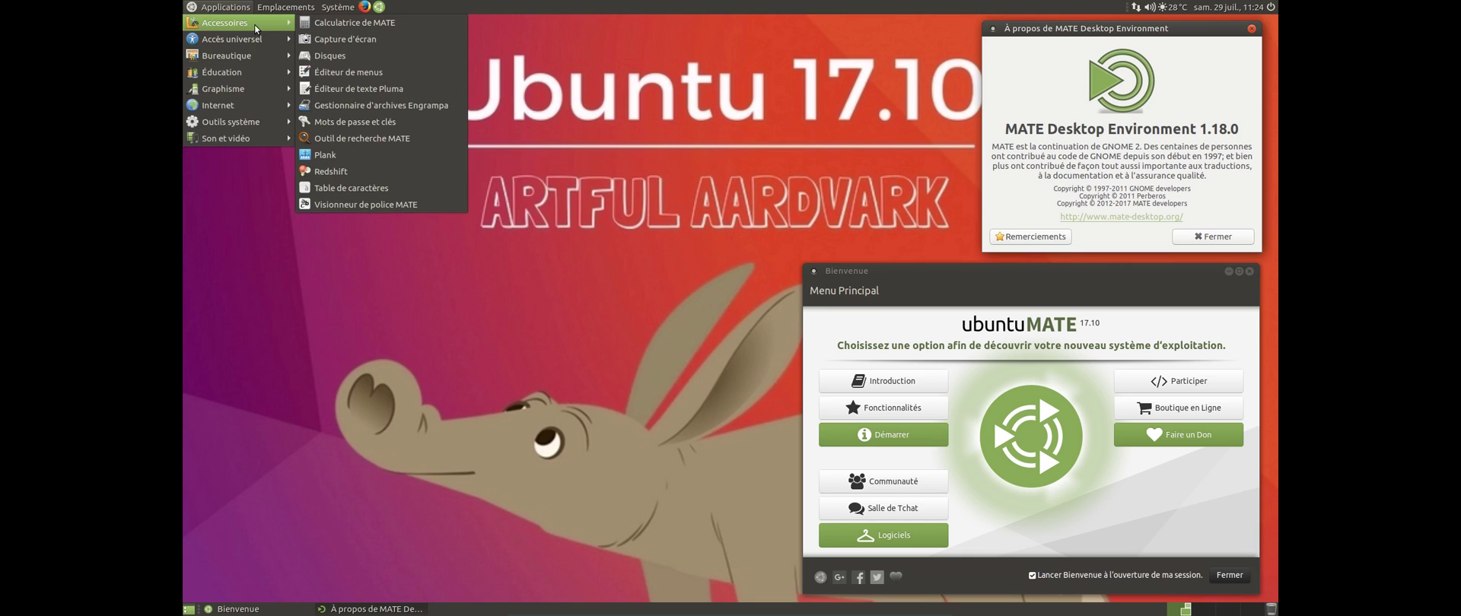
pyautogui.click(252, 176)
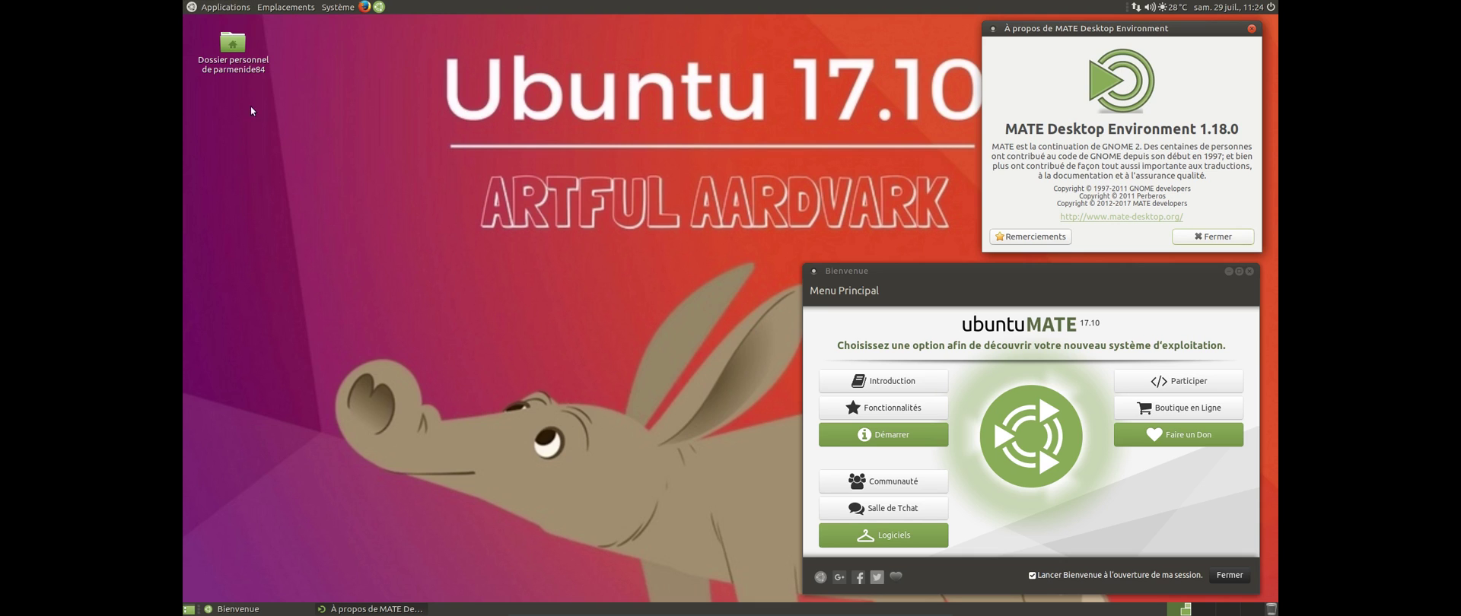
# Step: Open the home folder, view the Caja file manager's About information, and close the file manager
pyautogui.doubleClick(234, 47)
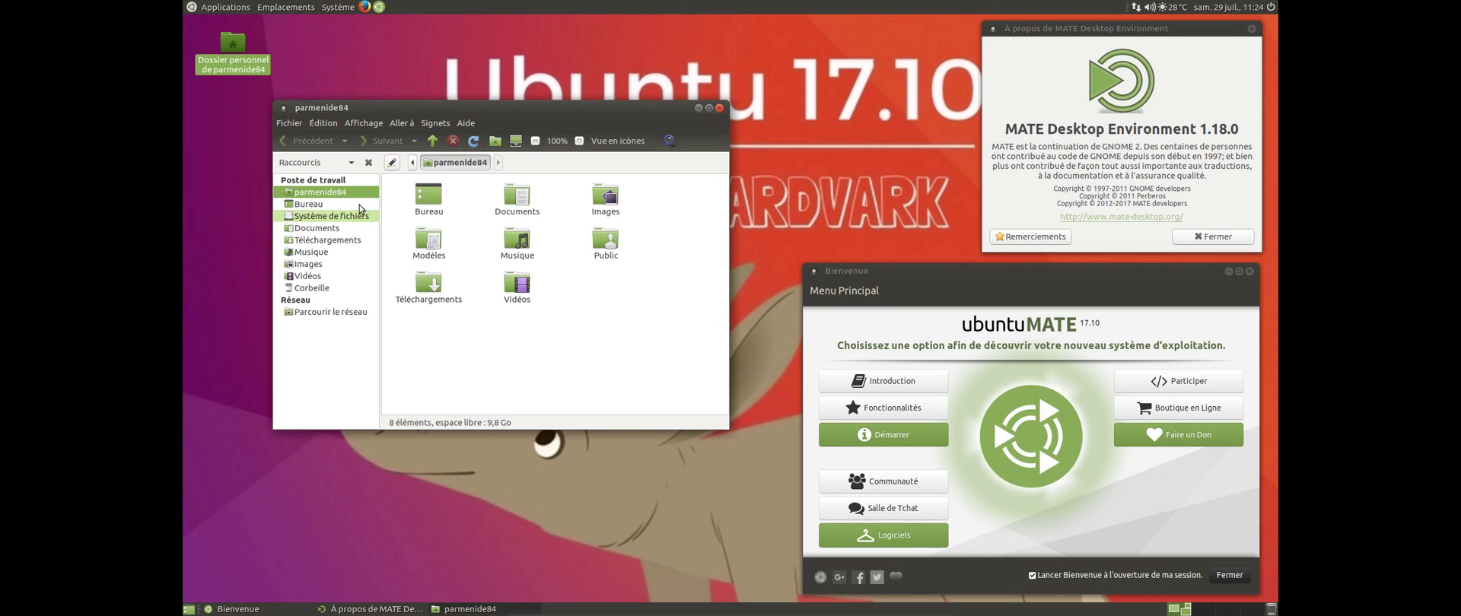
pyautogui.click(469, 122)
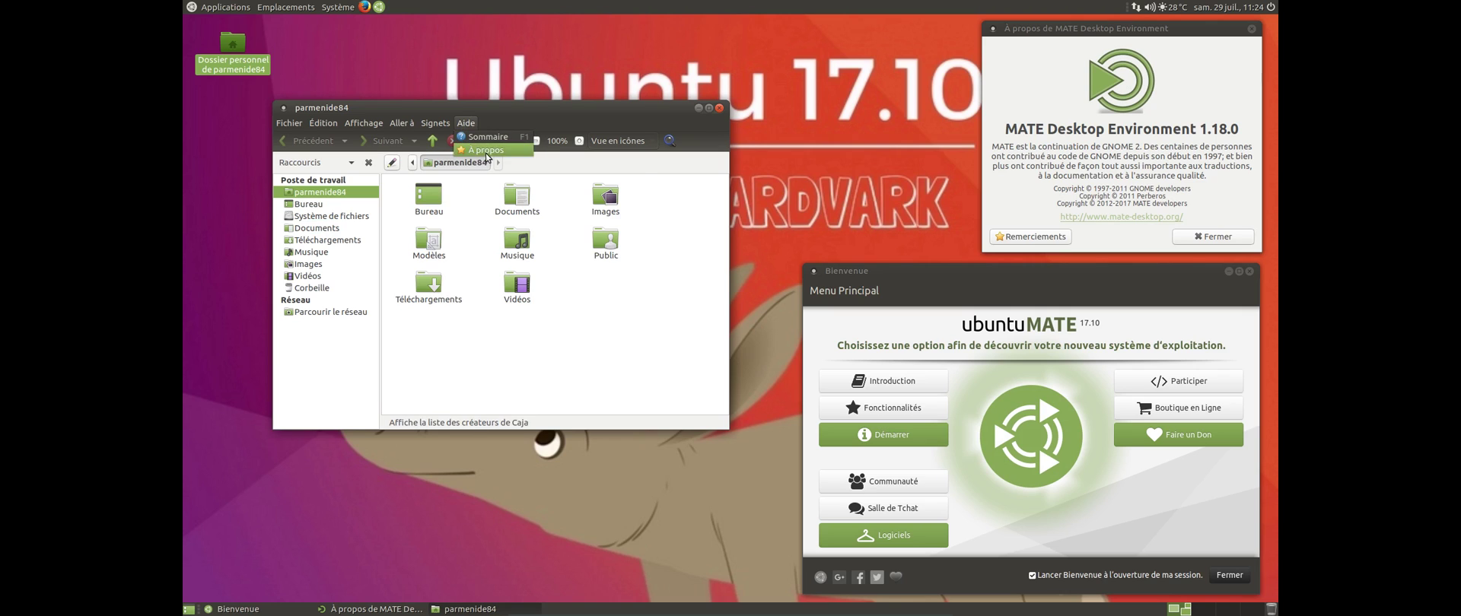
pyautogui.click(486, 151)
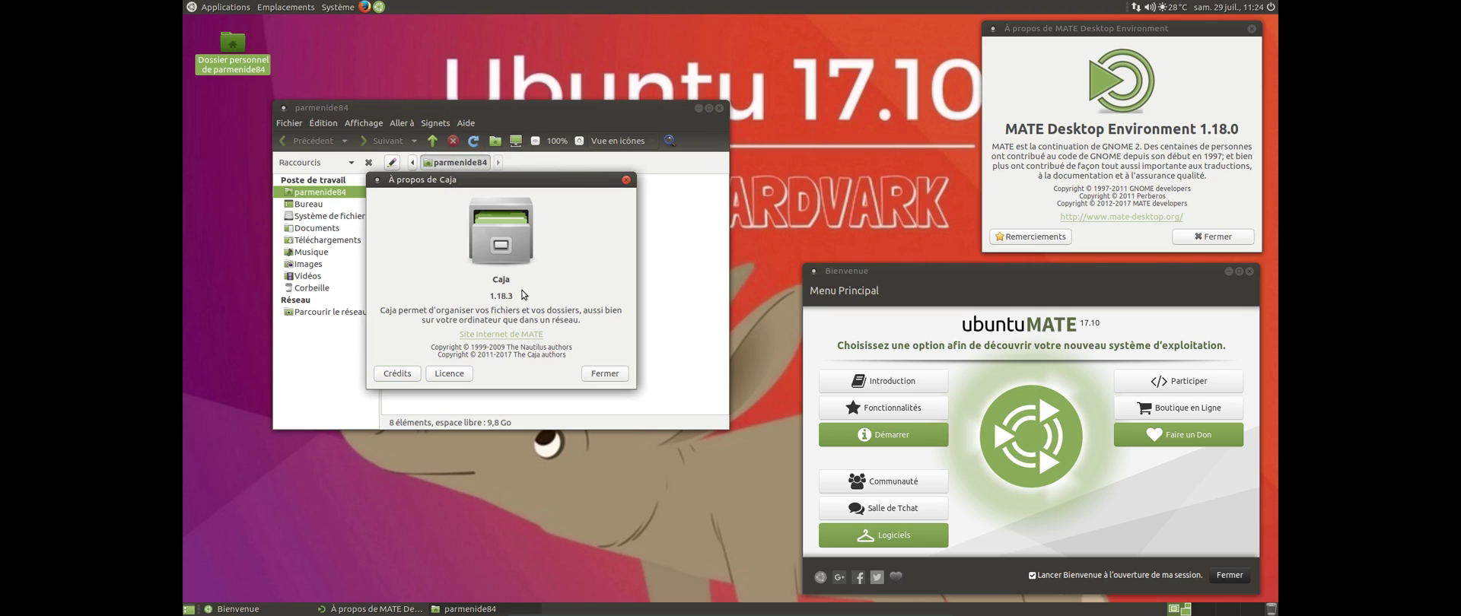
pyautogui.moveTo(543, 186); pyautogui.dragTo(542, 202)
pyautogui.click(601, 390)
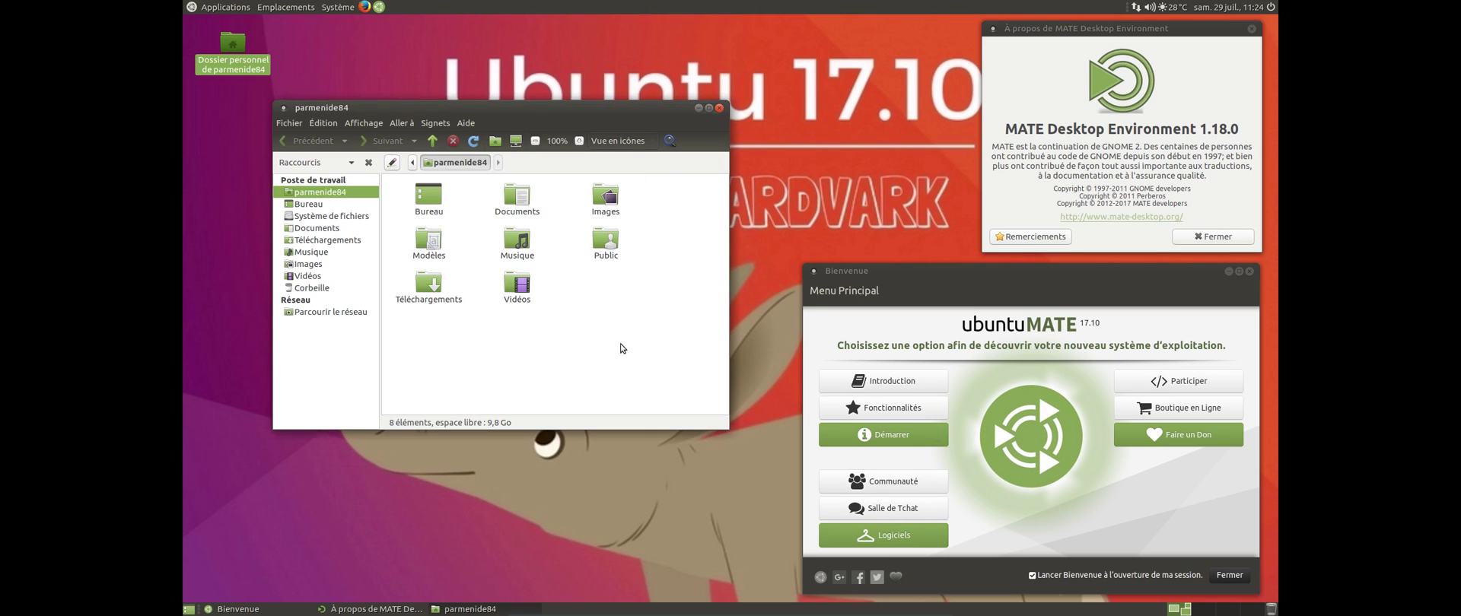
pyautogui.moveTo(527, 112); pyautogui.dragTo(436, 263)
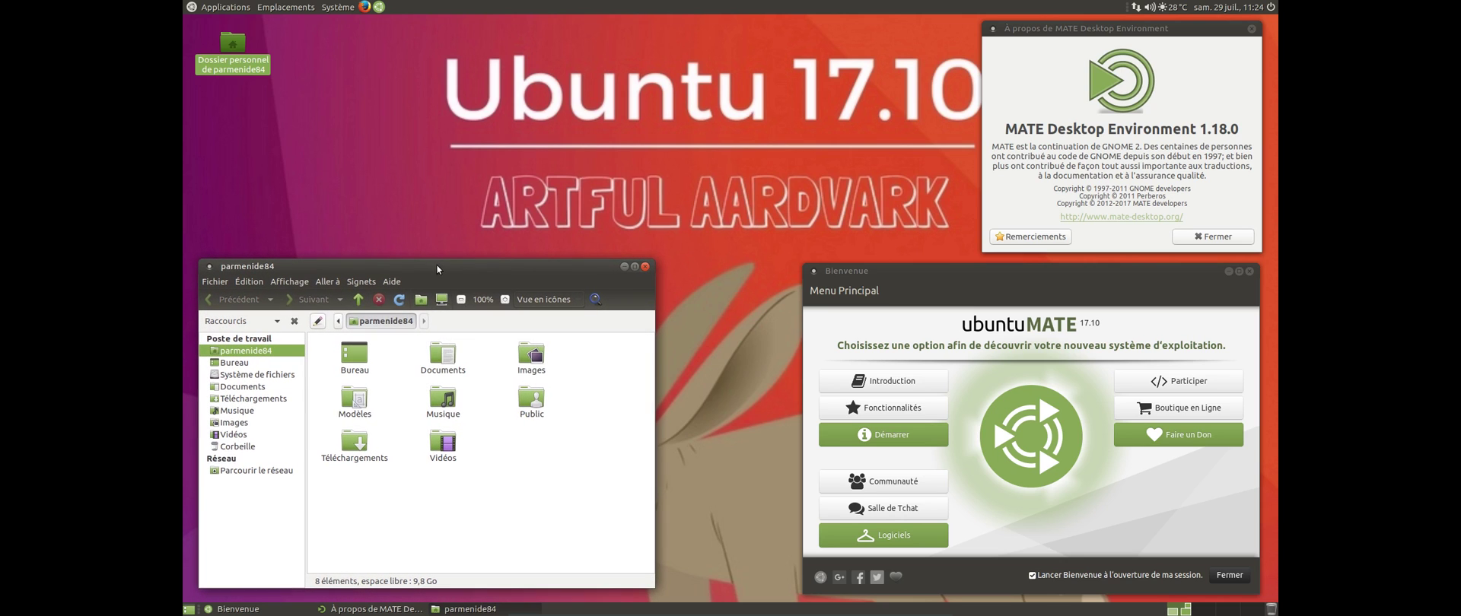
pyautogui.click(646, 267)
# Step: Launch LibreOffice Writer with a blank document and set the font size to 18
pyautogui.click(201, 9)
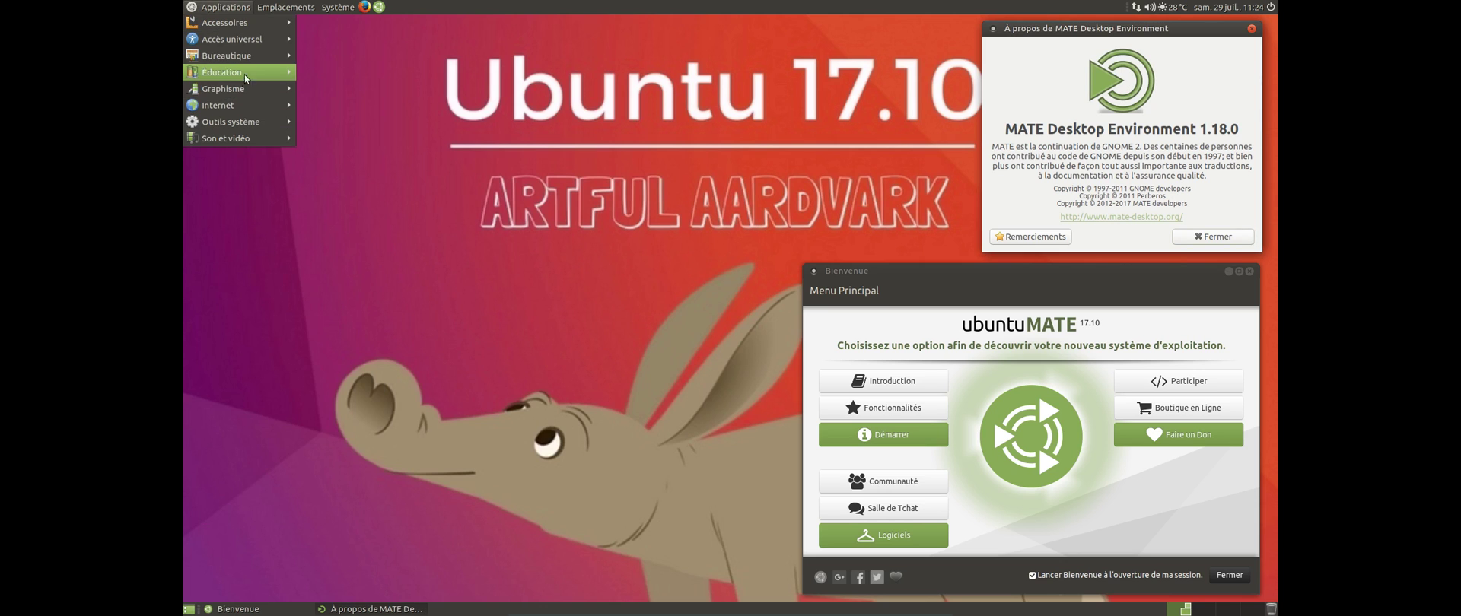
pyautogui.moveTo(258, 61)
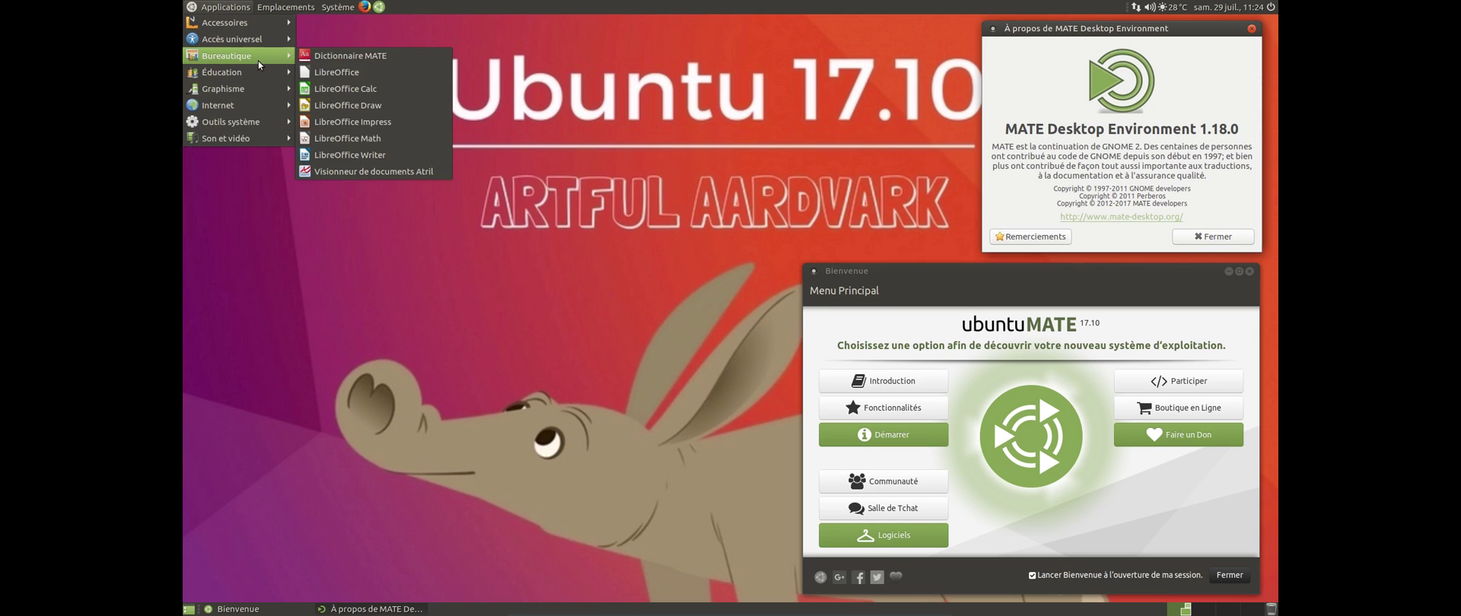
pyautogui.click(394, 154)
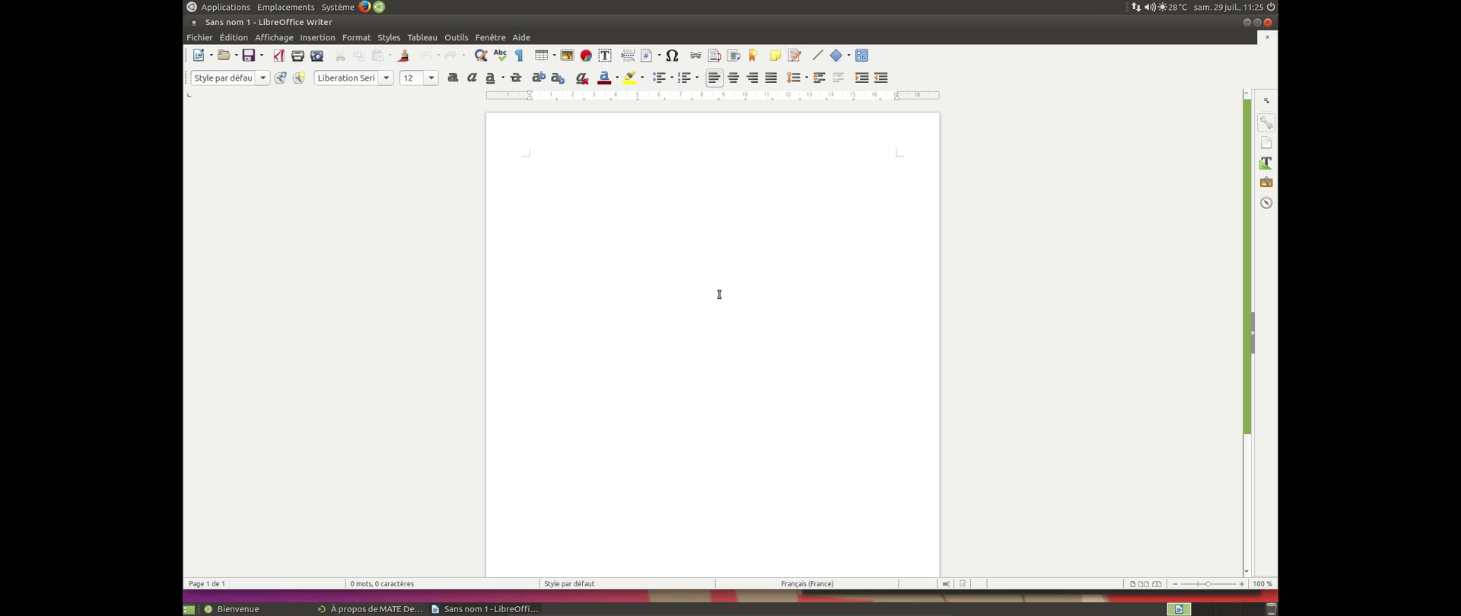
pyautogui.scroll(-2, 423, 114)
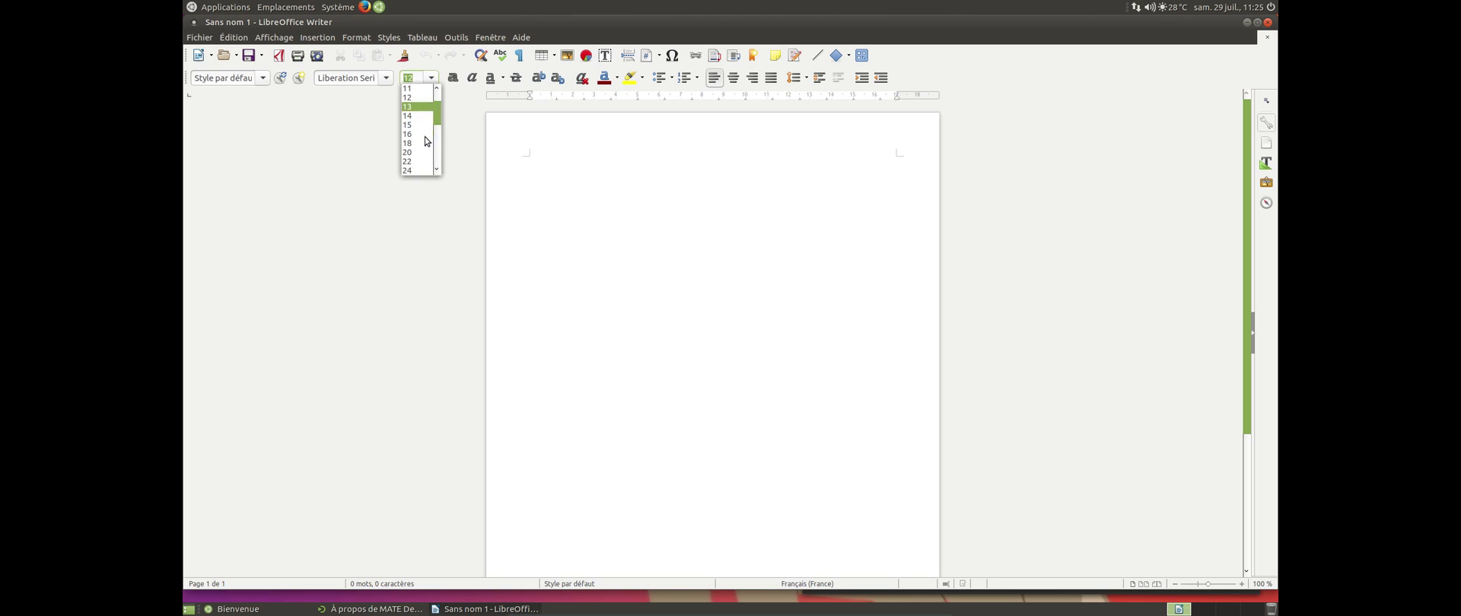
pyautogui.click(423, 115)
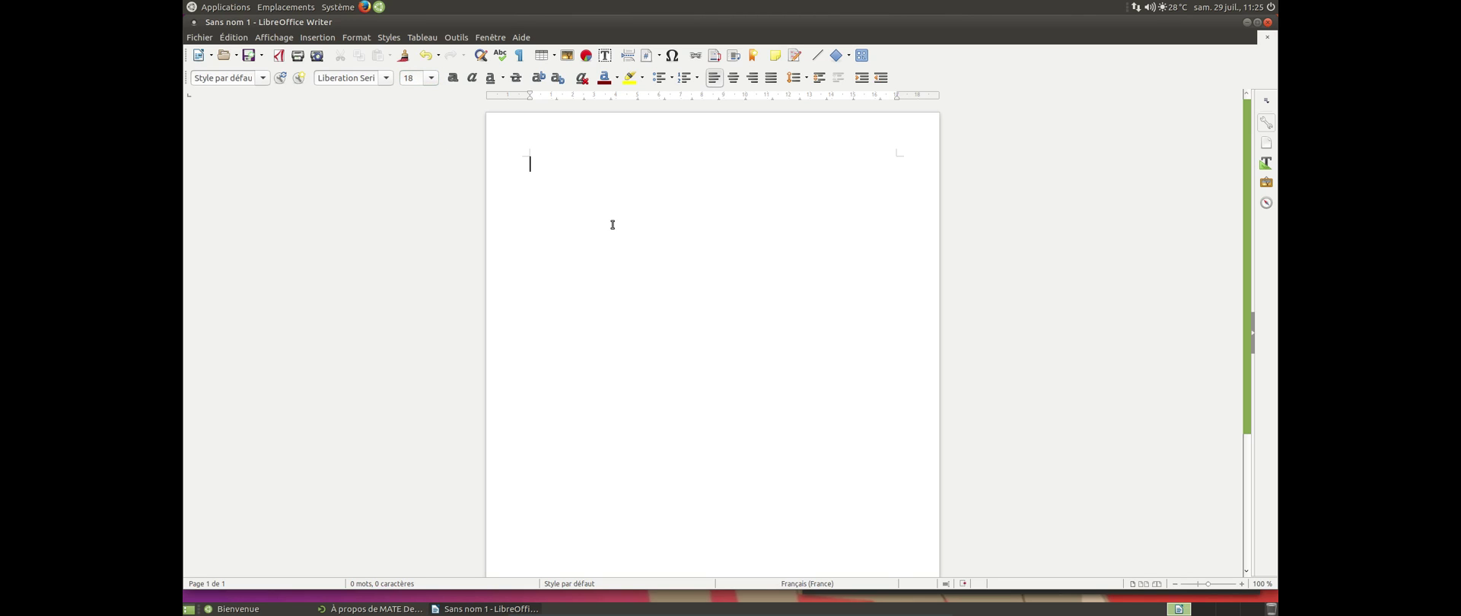
# Step: Enter "Teeest franncisation" and correct both words with the French spelling suggestions to read "Test francisation"
pyautogui.write('Teeest franncisation')
pyautogui.press('Return')
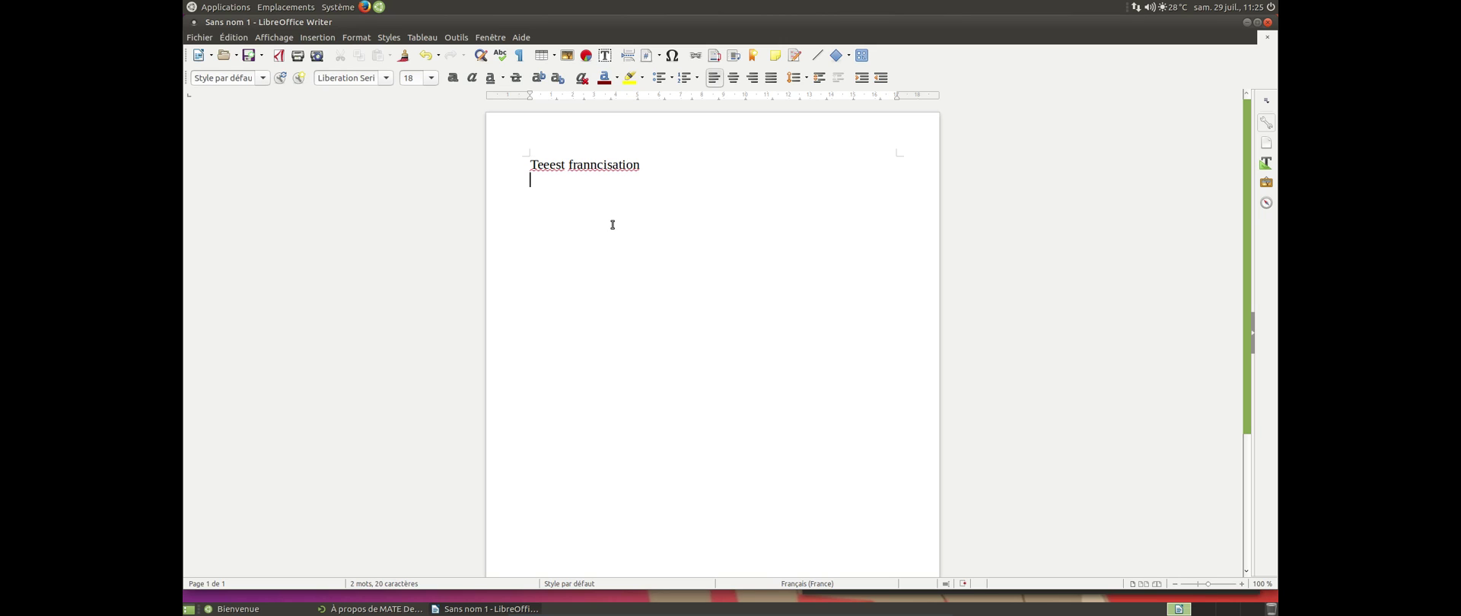
pyautogui.rightClick(614, 165)
pyautogui.click(601, 185)
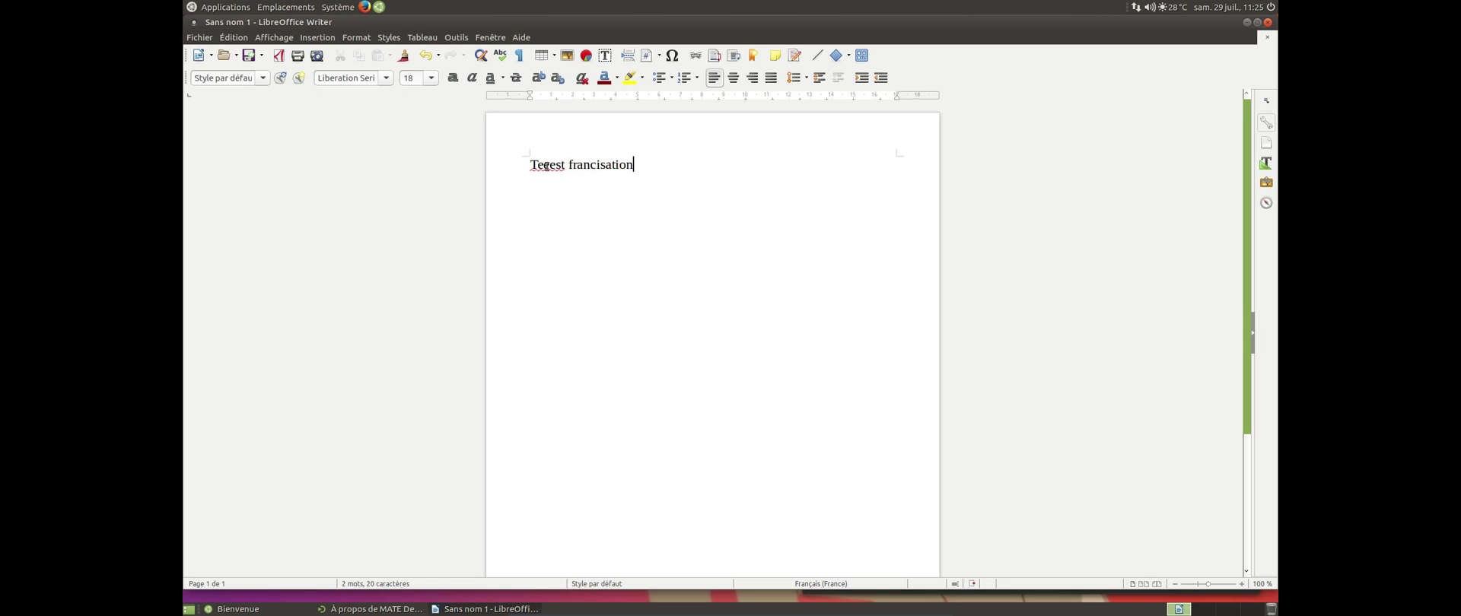
pyautogui.rightClick(546, 165)
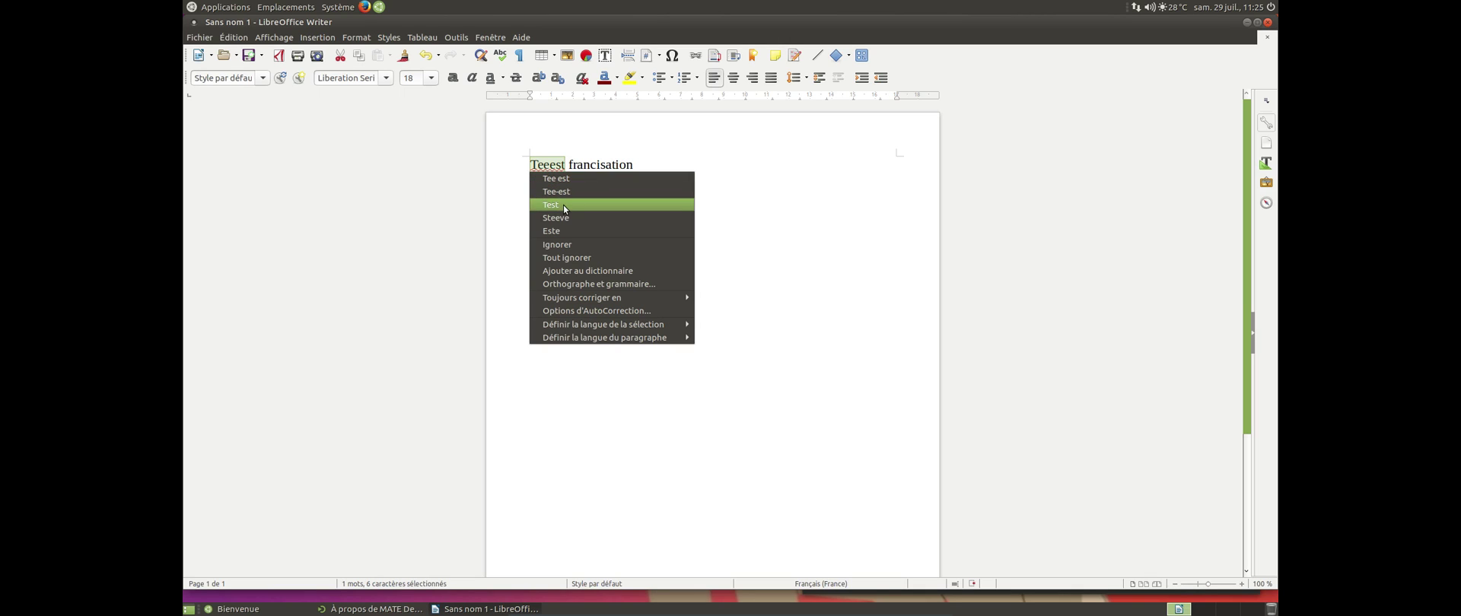
pyautogui.click(689, 204)
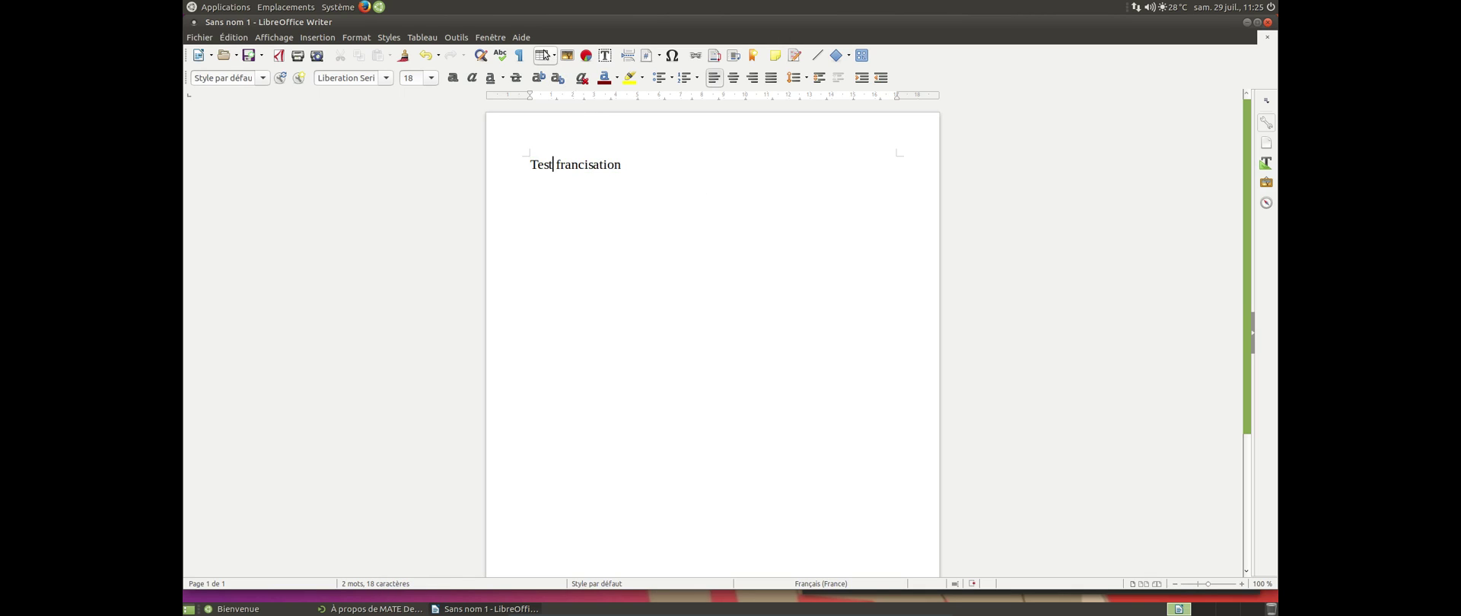
# Step: View LibreOffice's About information to check its version and close it
pyautogui.click(521, 37)
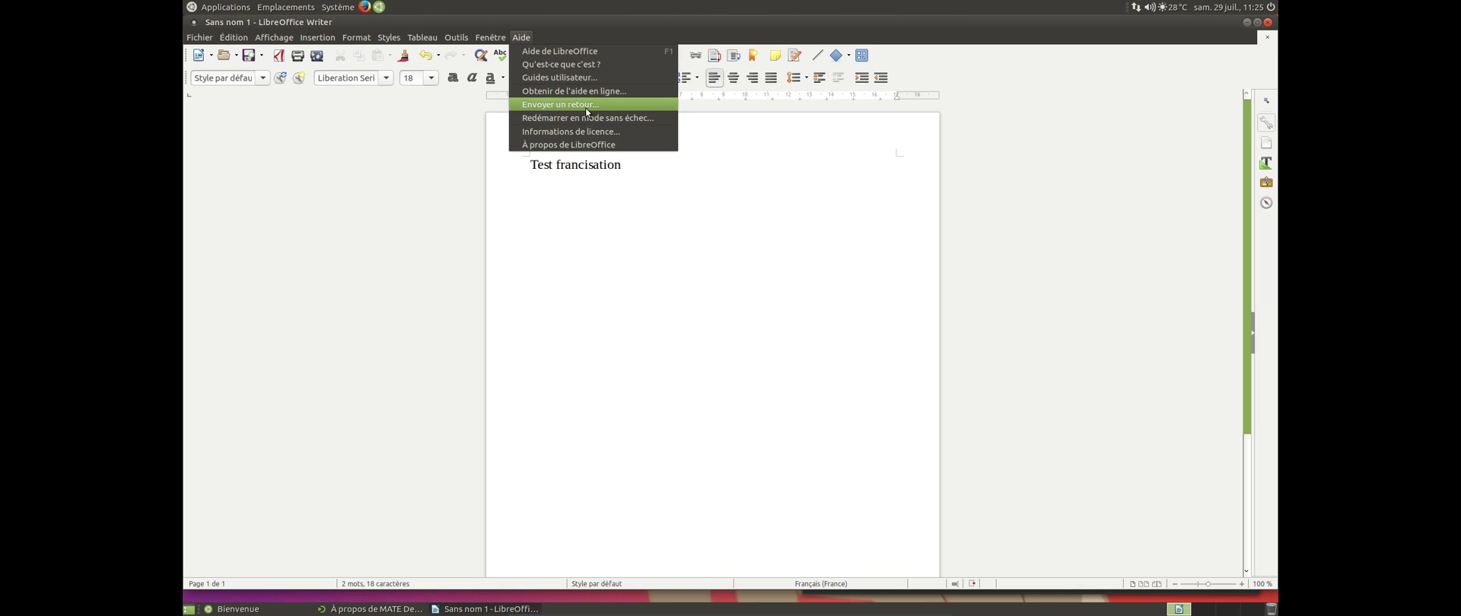
pyautogui.click(574, 145)
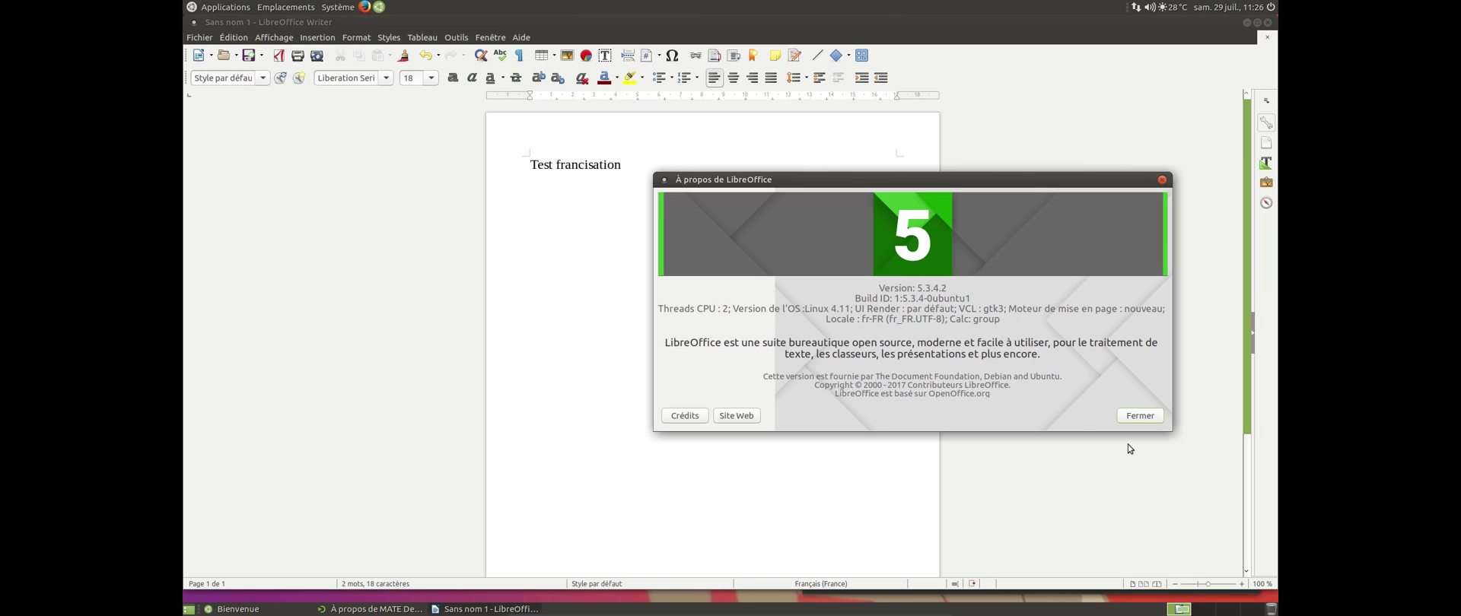
pyautogui.click(1138, 416)
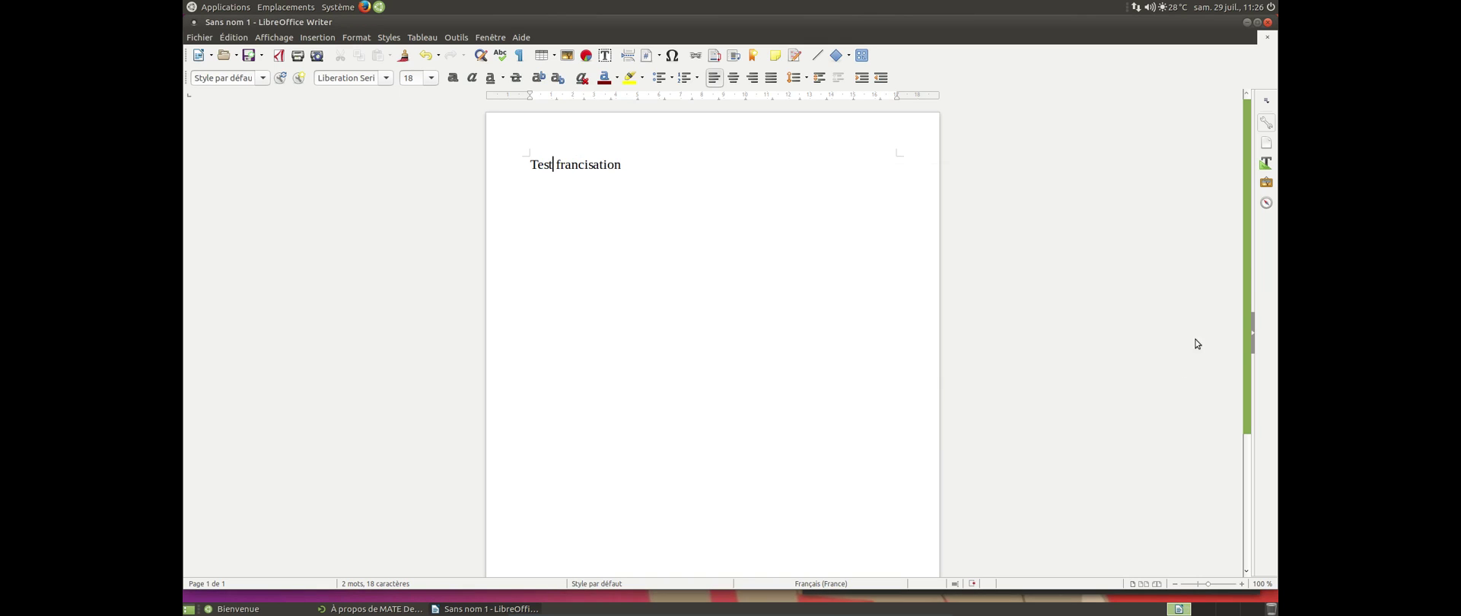
# Step: Close Writer, discarding the test document, and dismiss the MATE desktop's About information
pyautogui.click(1268, 22)
pyautogui.click(629, 336)
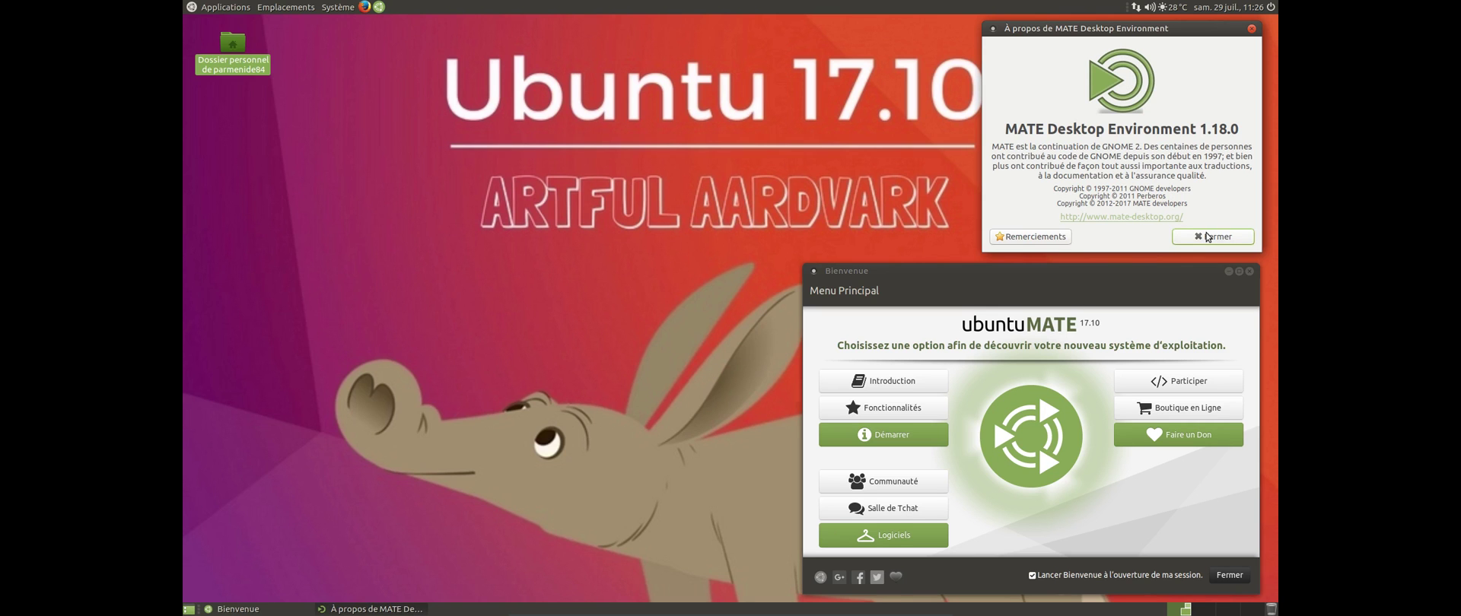
pyautogui.click(1209, 237)
# Step: Move the Welcome window up slightly, open its Introduction page and read through to the "Qu'est-ce que Ubuntu MATE ?" section
pyautogui.moveTo(1110, 275); pyautogui.dragTo(1097, 260)
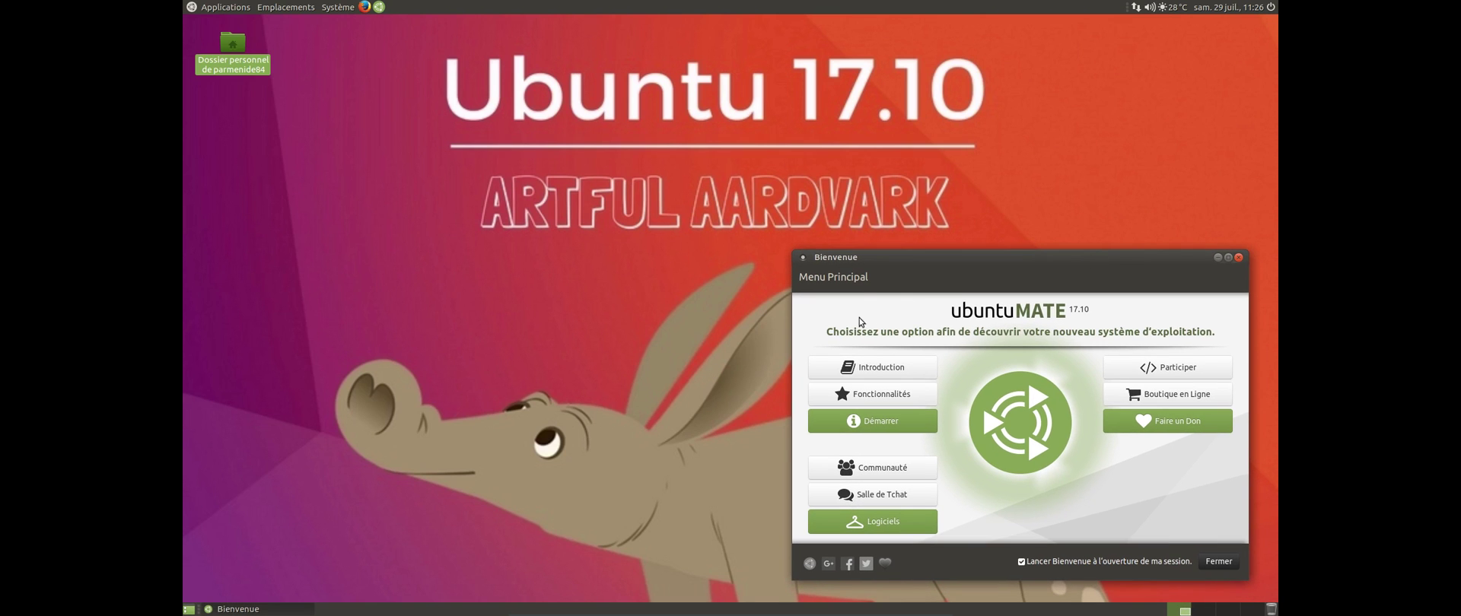
pyautogui.click(875, 369)
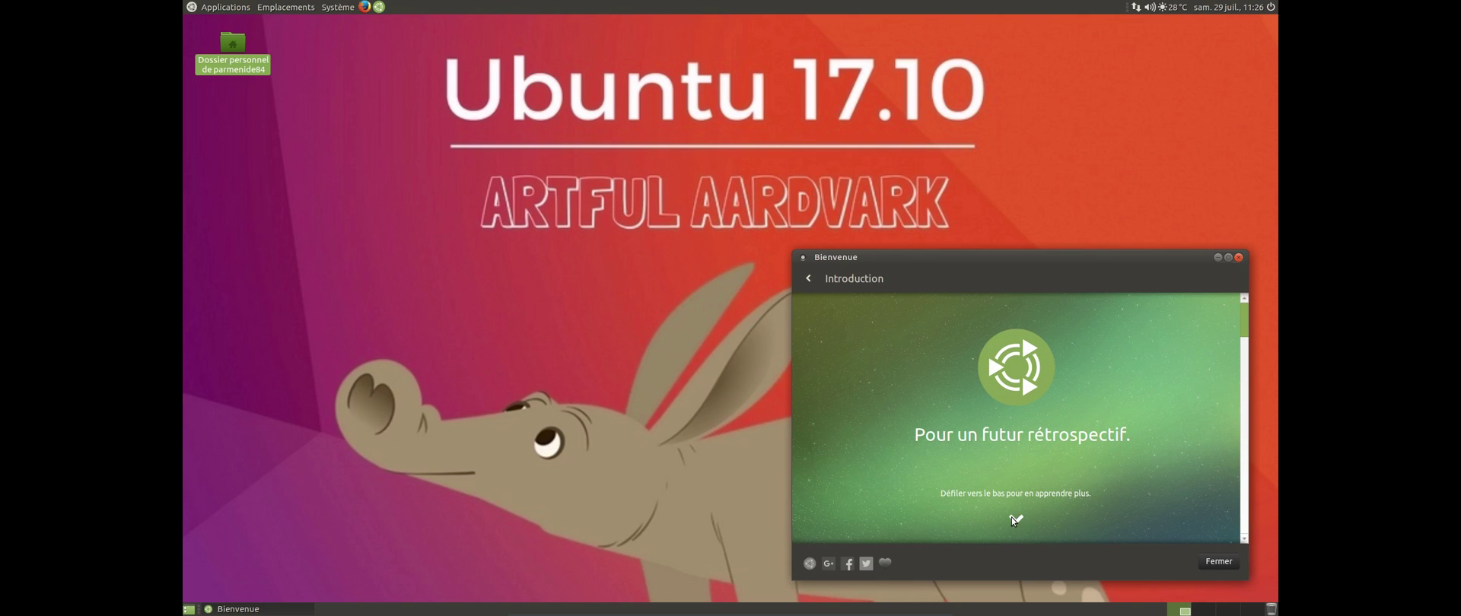
pyautogui.scroll(-5, 1034, 492)
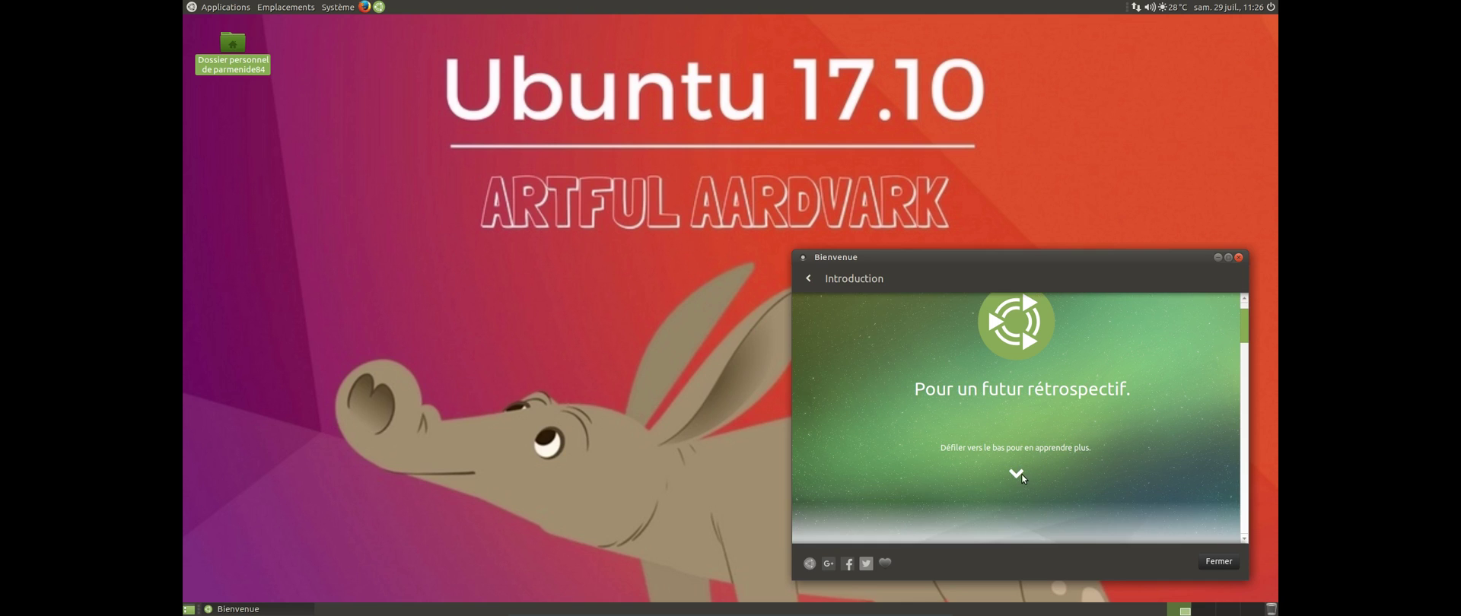
pyautogui.scroll(-2, 1020, 447)
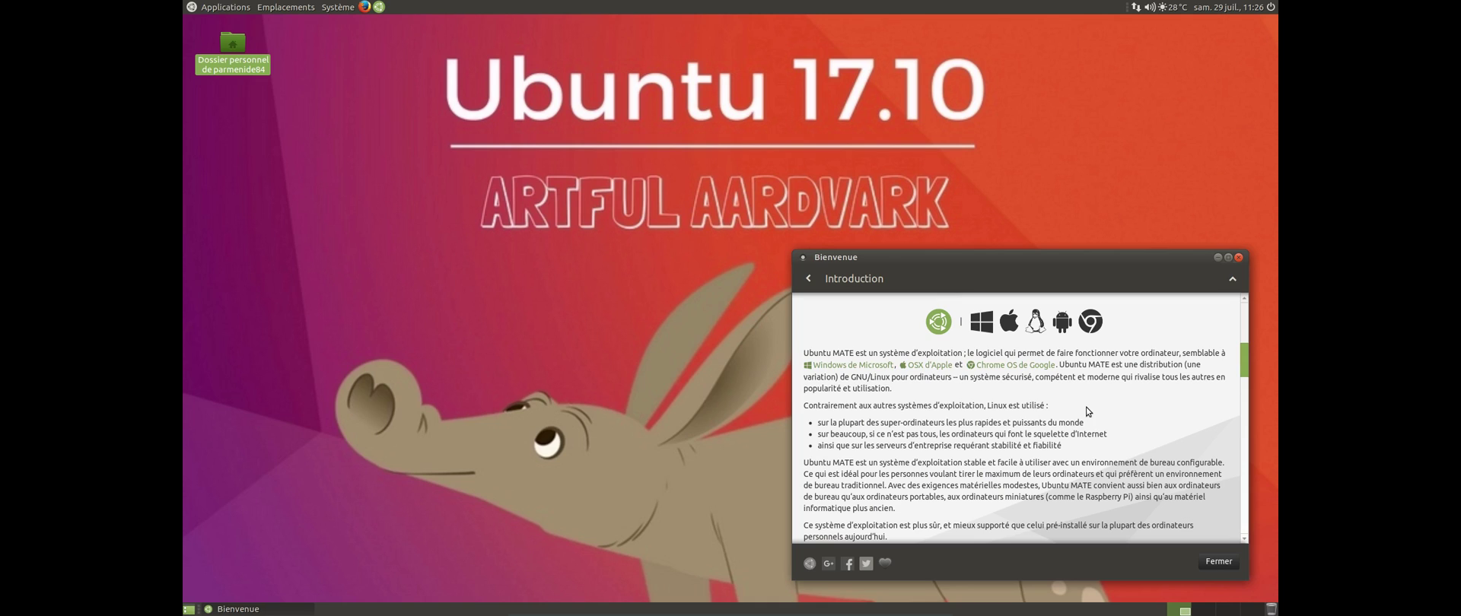
pyautogui.scroll(-8, 1086, 412)
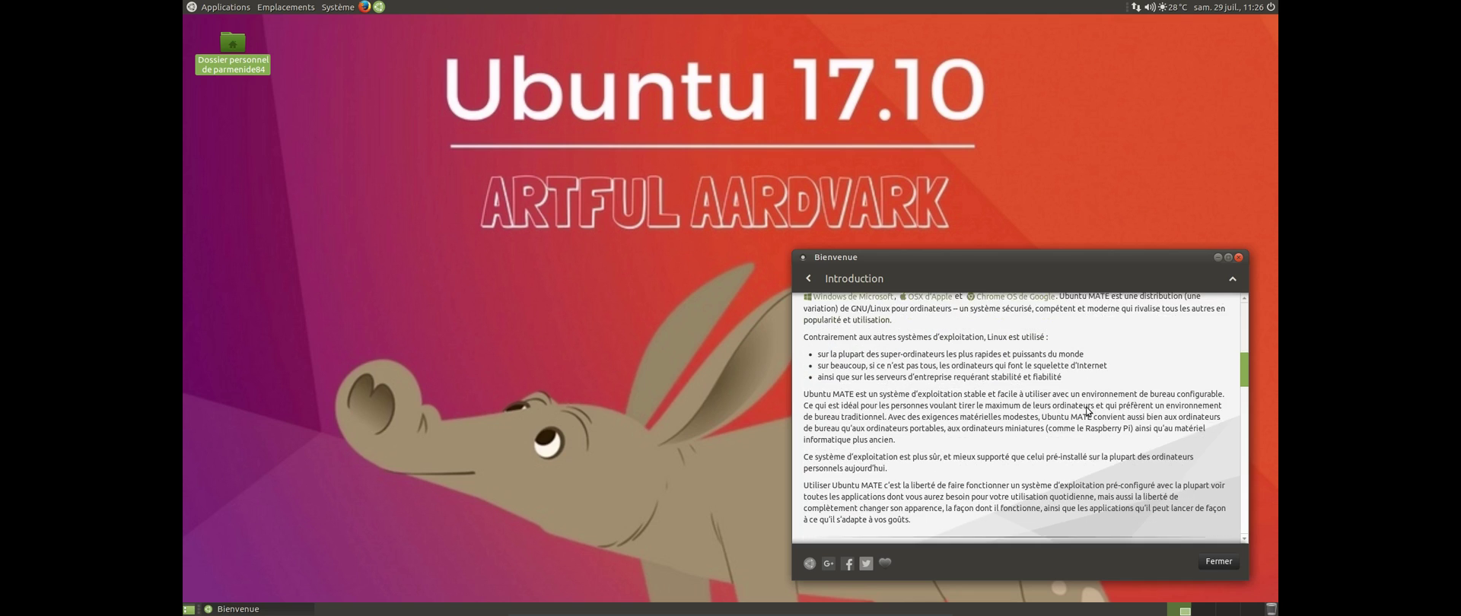
pyautogui.scroll(-3, 1087, 411)
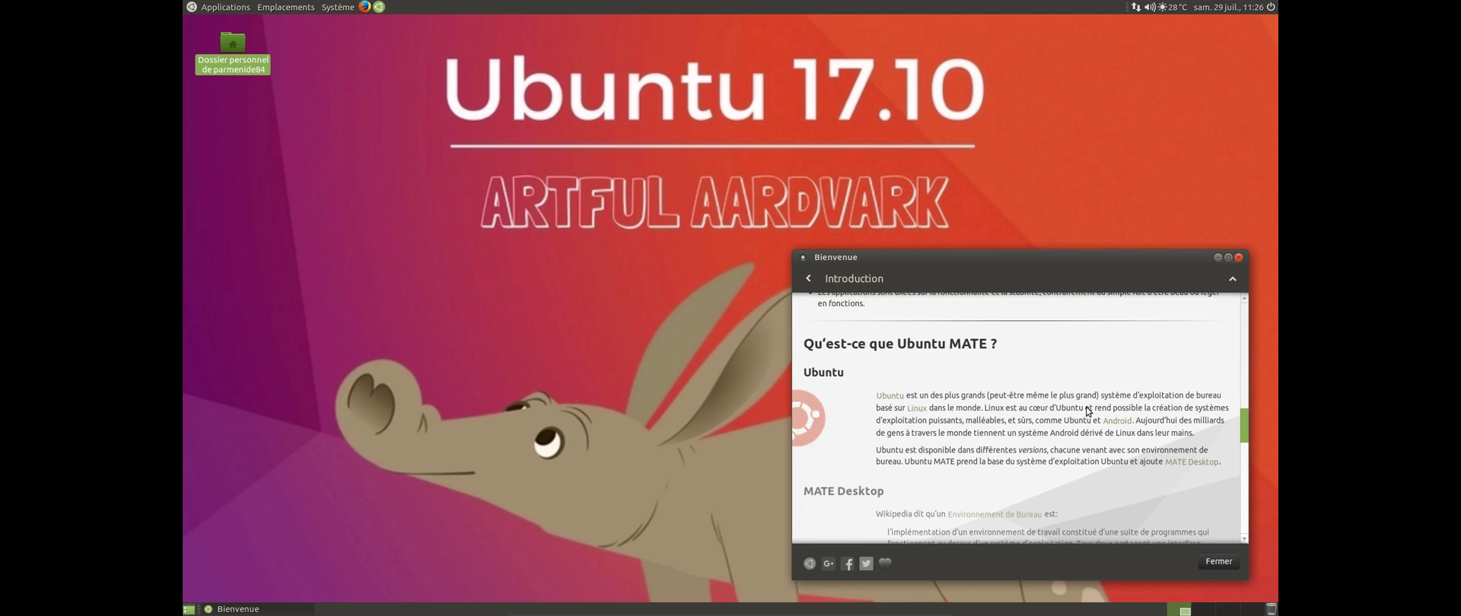
pyautogui.scroll(-1, 1087, 411)
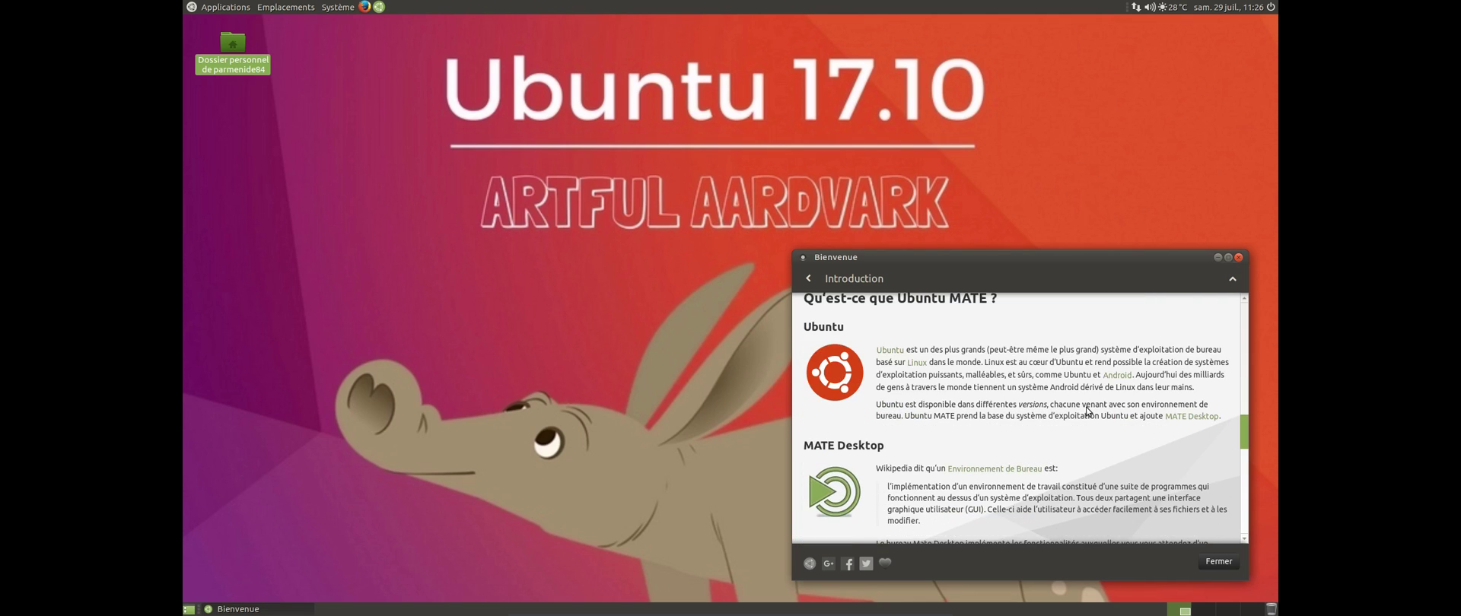
# Step: Leave the Introduction, view the Communauté page's forum and social network links, and return to the Welcome main menu
pyautogui.click(810, 278)
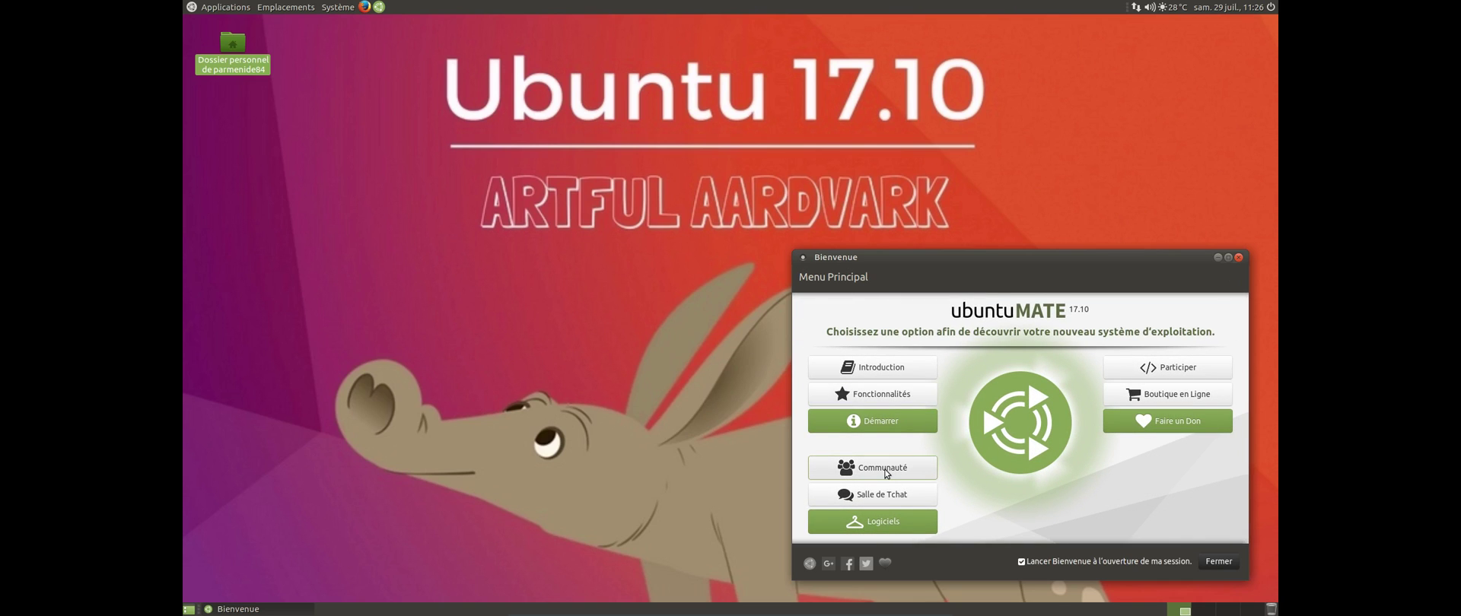
pyautogui.click(887, 472)
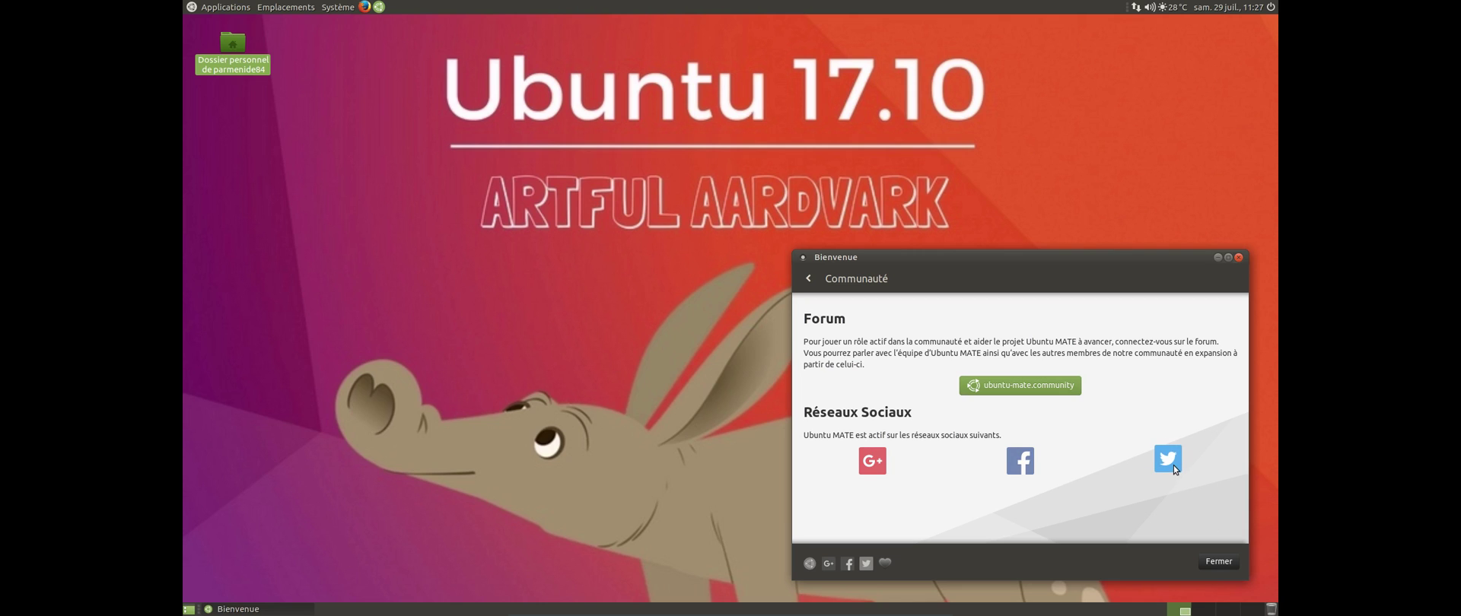
pyautogui.click(808, 279)
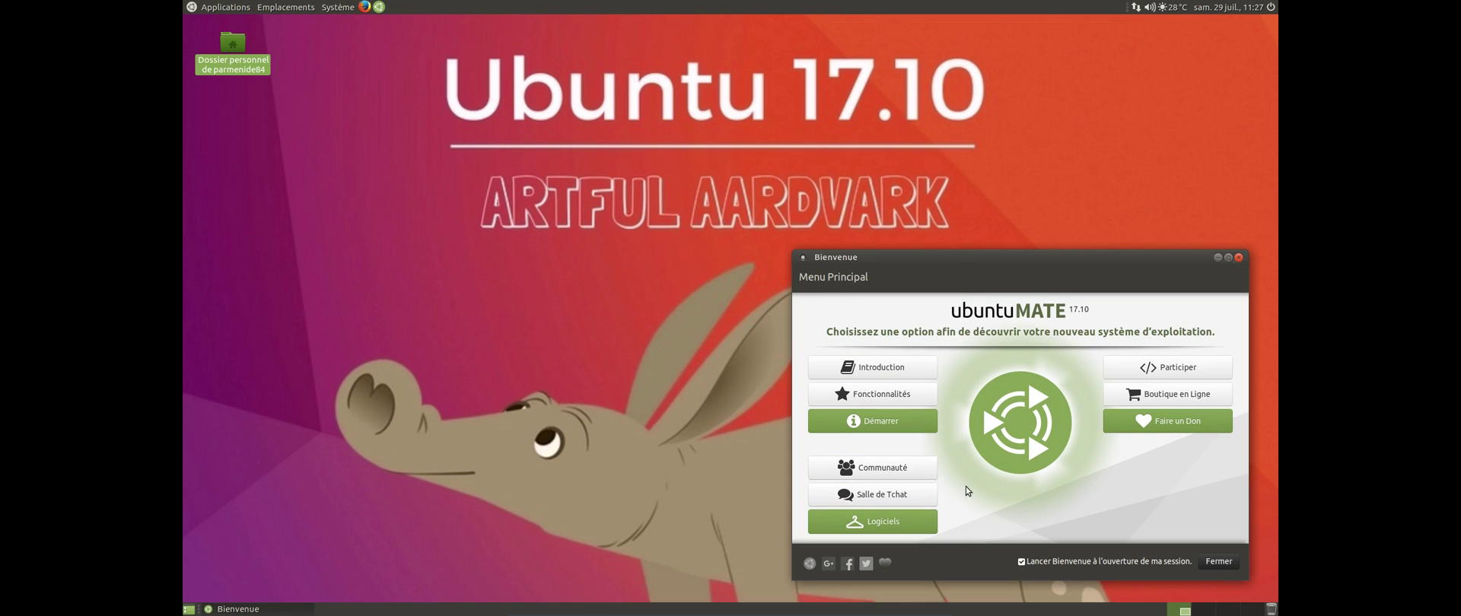
# Step: Open the Logiciels boutique maximised, browse the Éducation and Outils systèmes categories, and look at the filter options
pyautogui.click(884, 524)
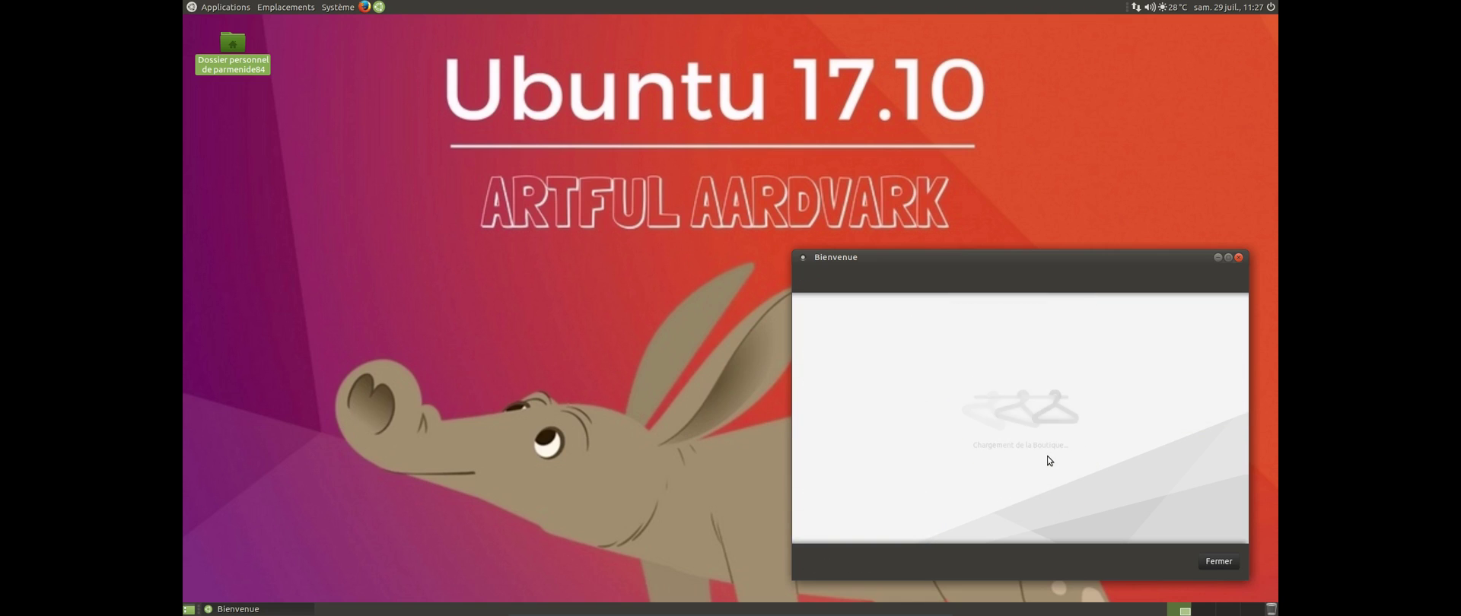
pyautogui.click(1227, 258)
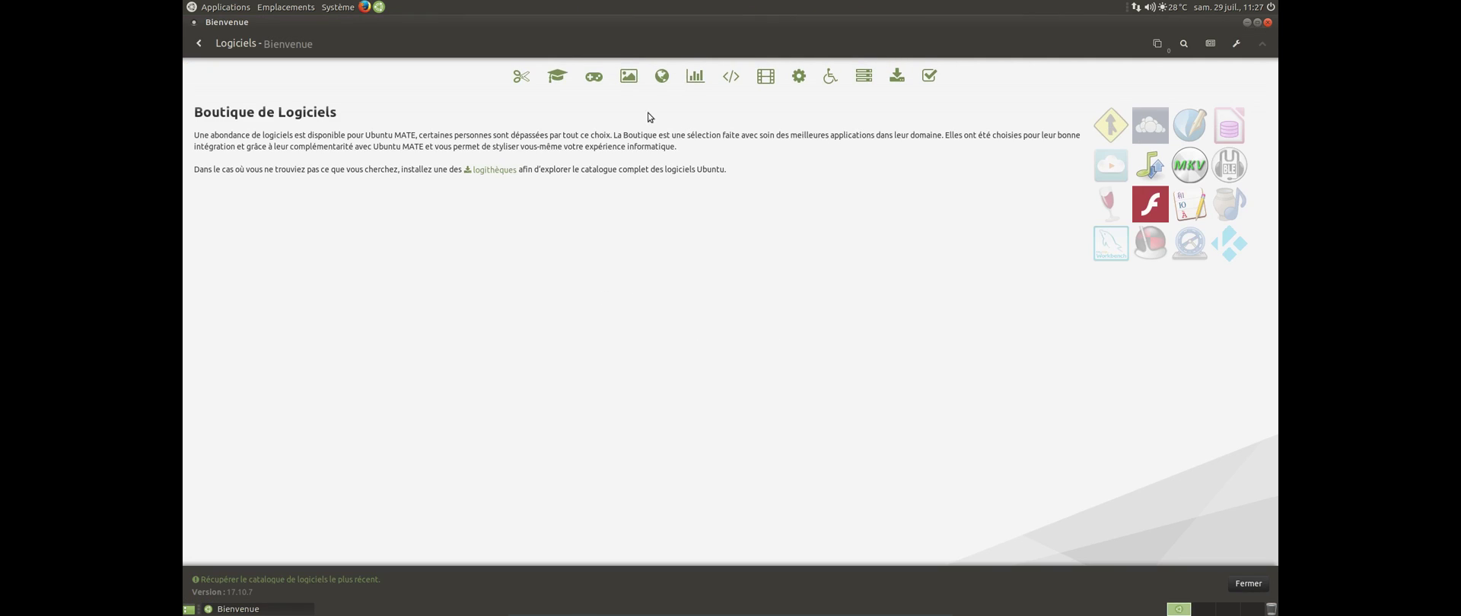
pyautogui.click(557, 76)
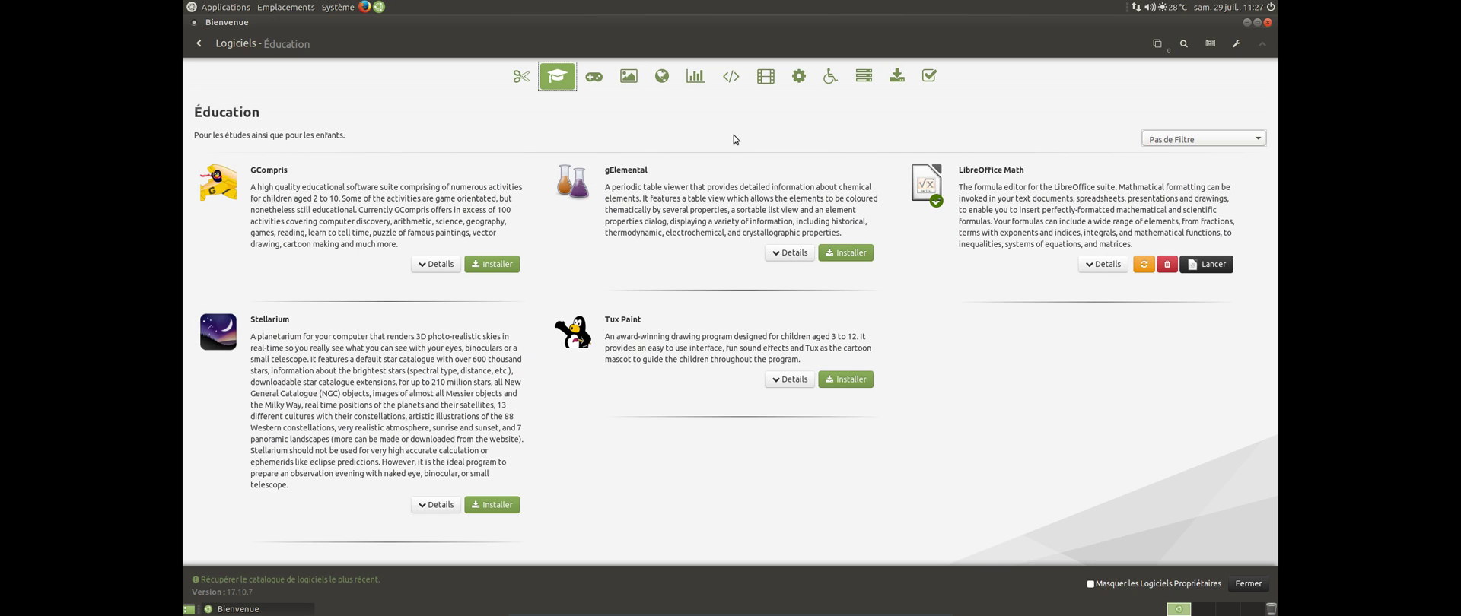
pyautogui.click(798, 76)
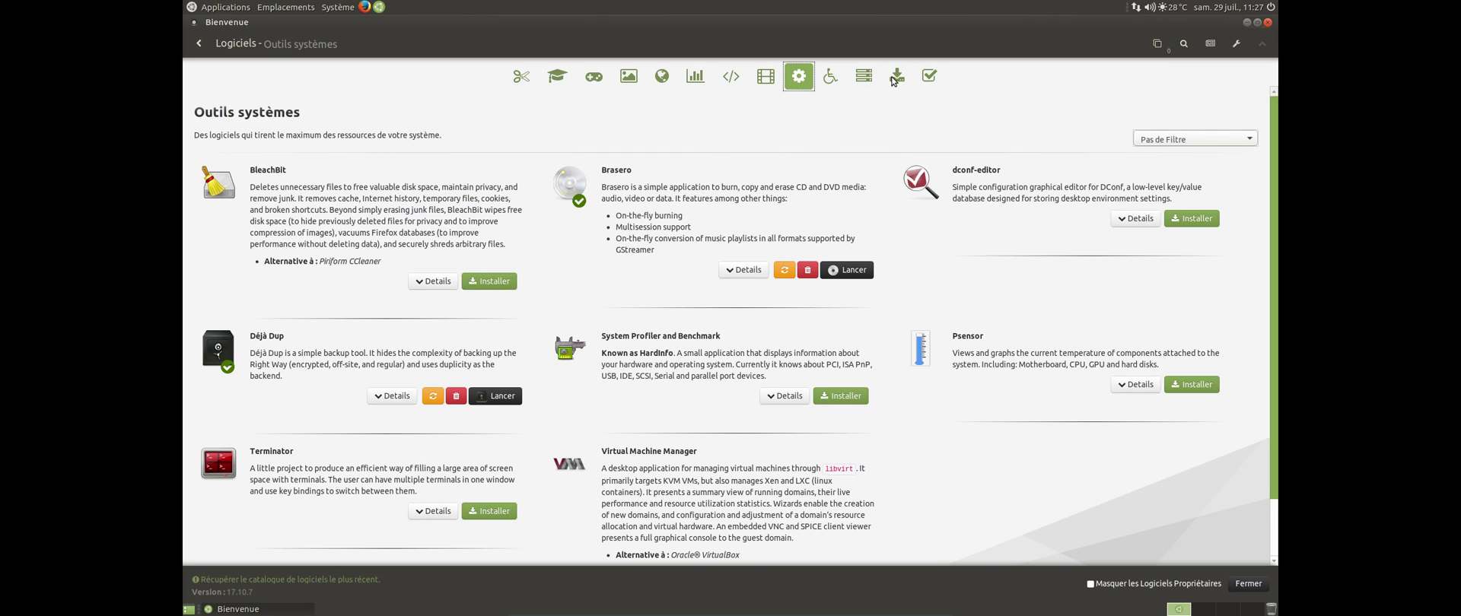
pyautogui.click(1158, 145)
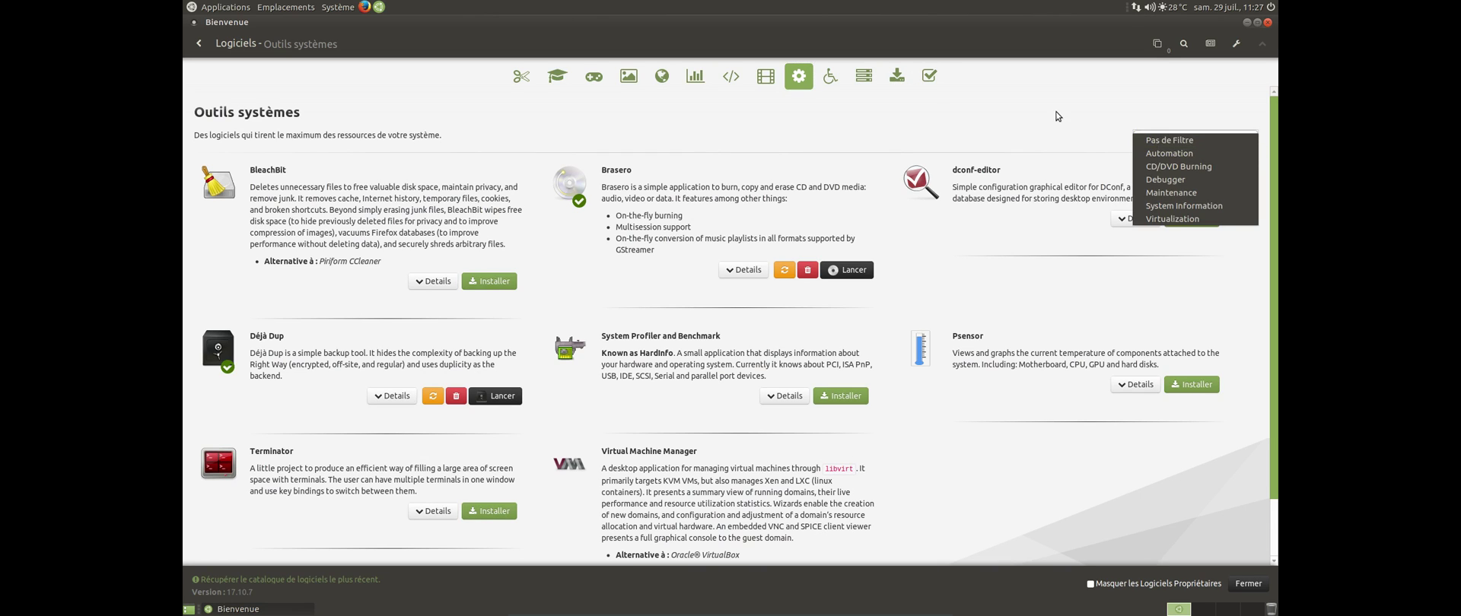
pyautogui.click(201, 47)
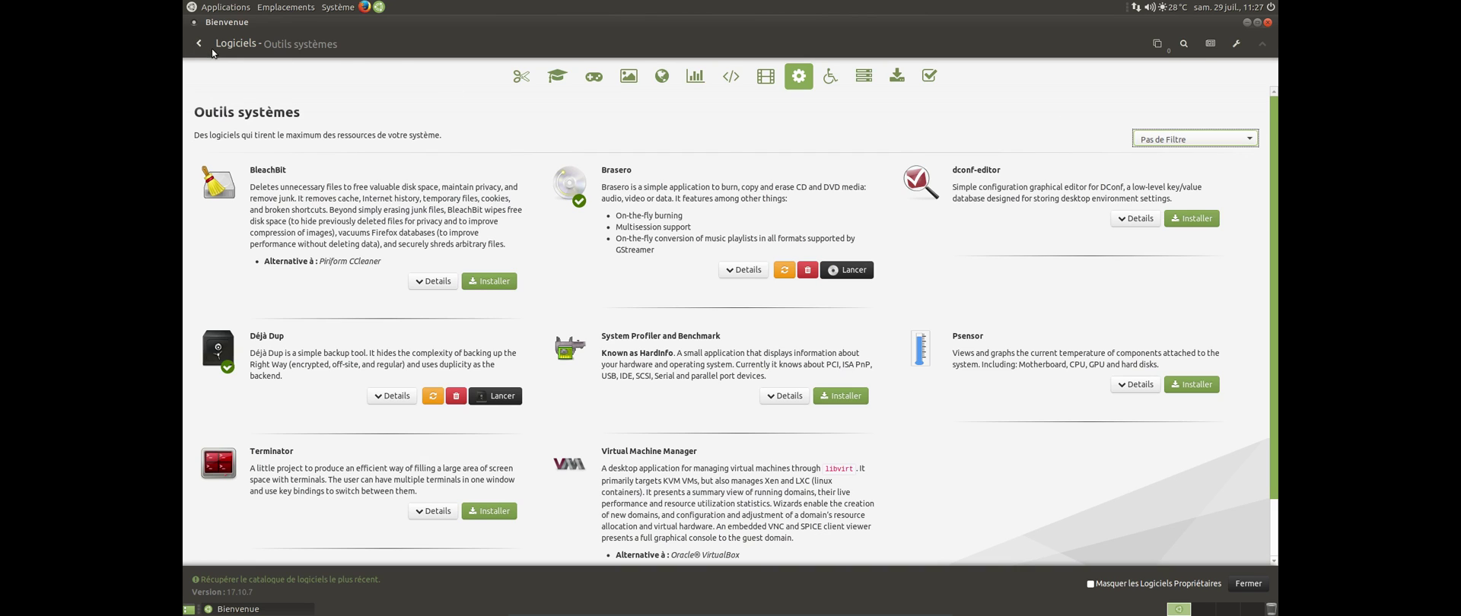
# Step: Return from the software boutique to the Welcome main menu and close the Welcome window
pyautogui.click(197, 44)
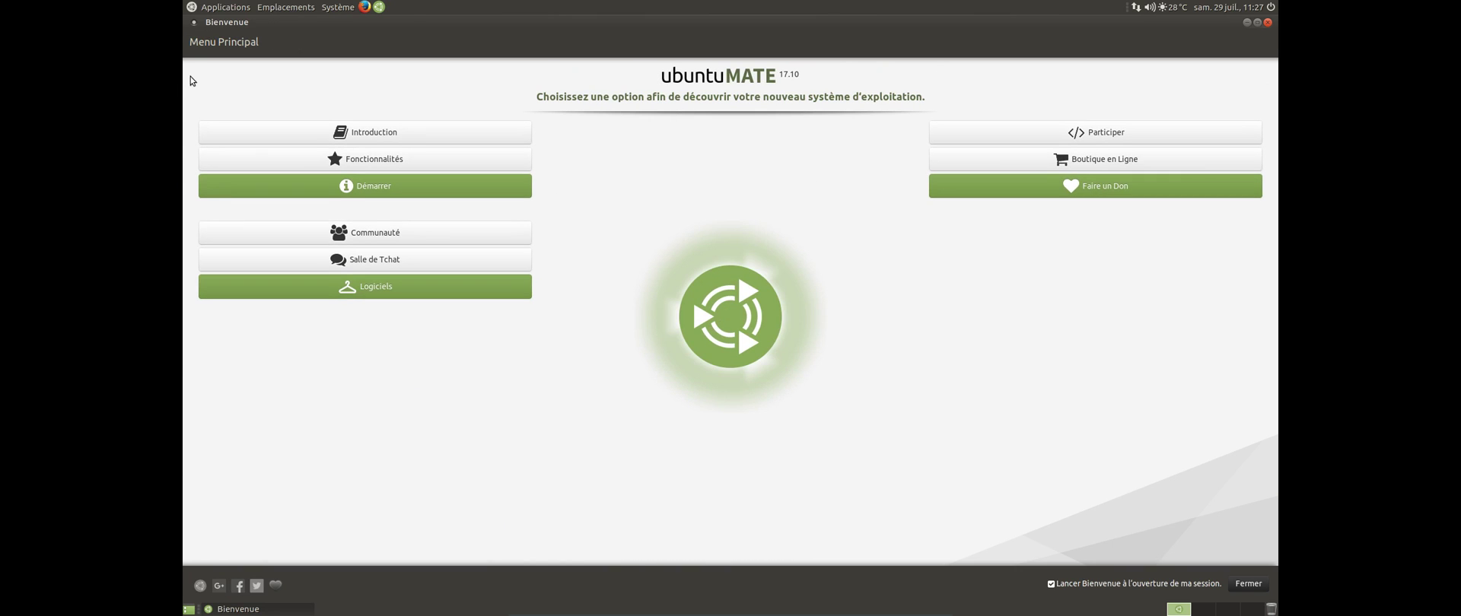
pyautogui.click(194, 23)
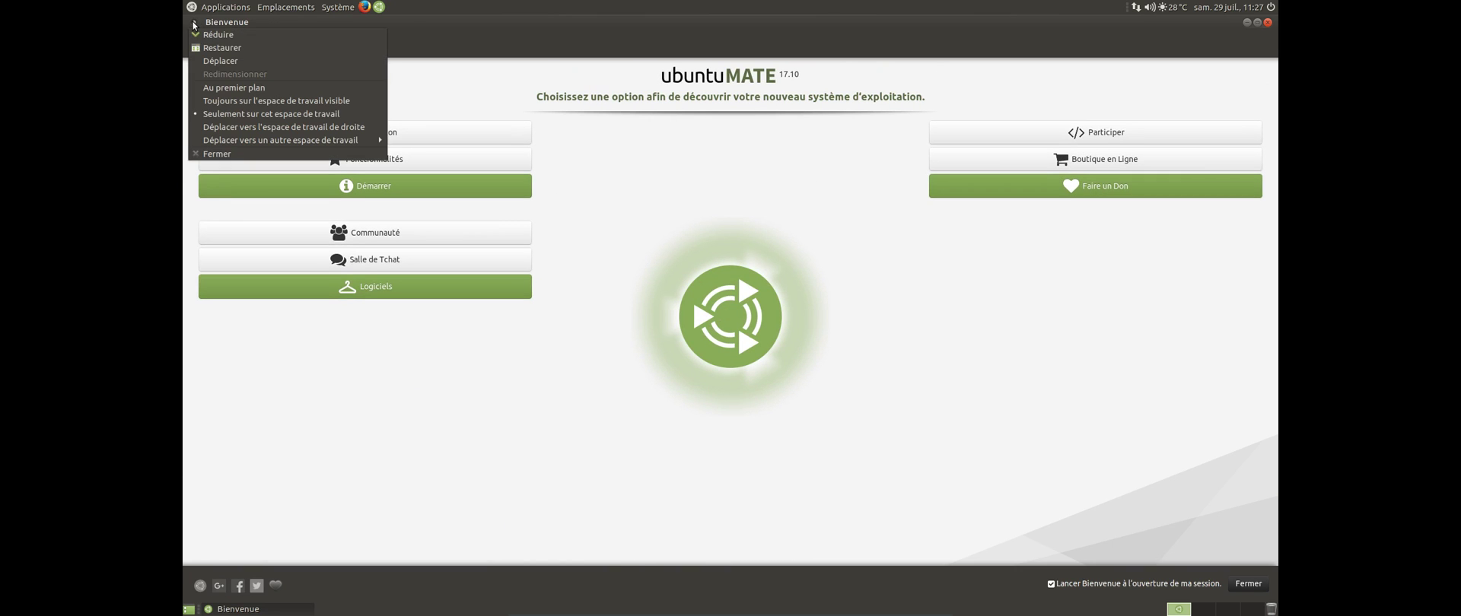
pyautogui.click(200, 155)
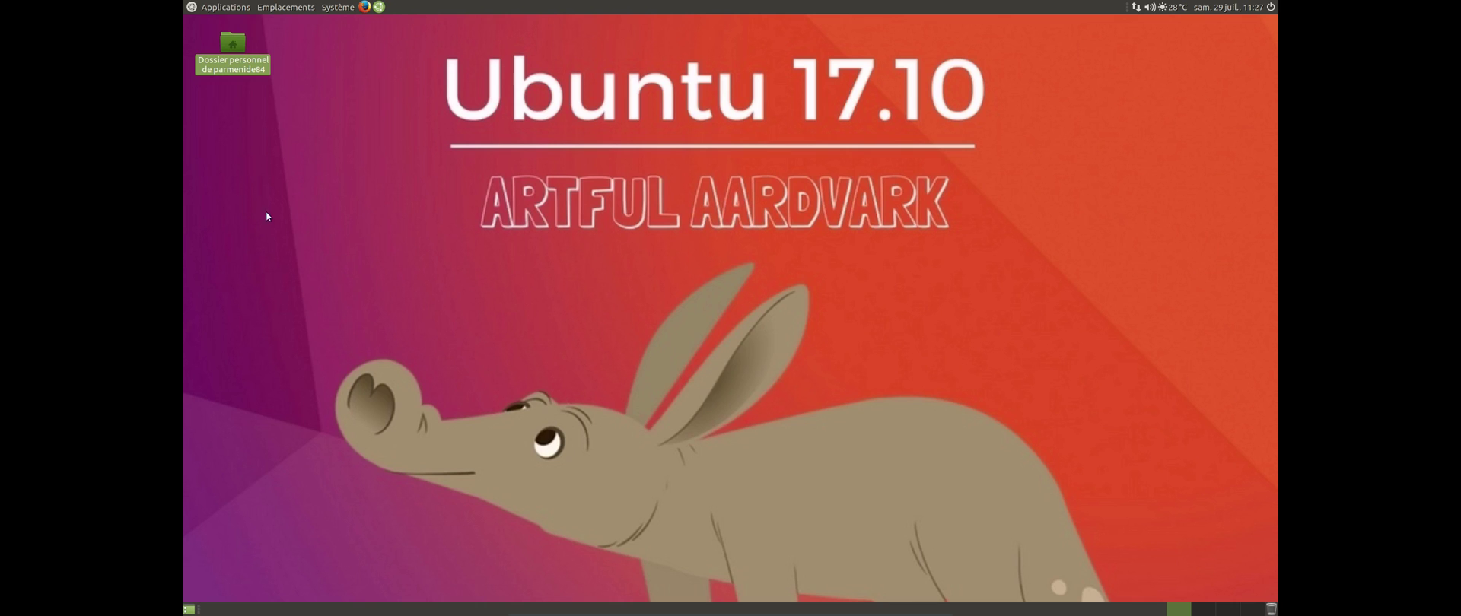
# Step: Look at the contents of the personal folder from the desktop and close its window
pyautogui.doubleClick(240, 55)
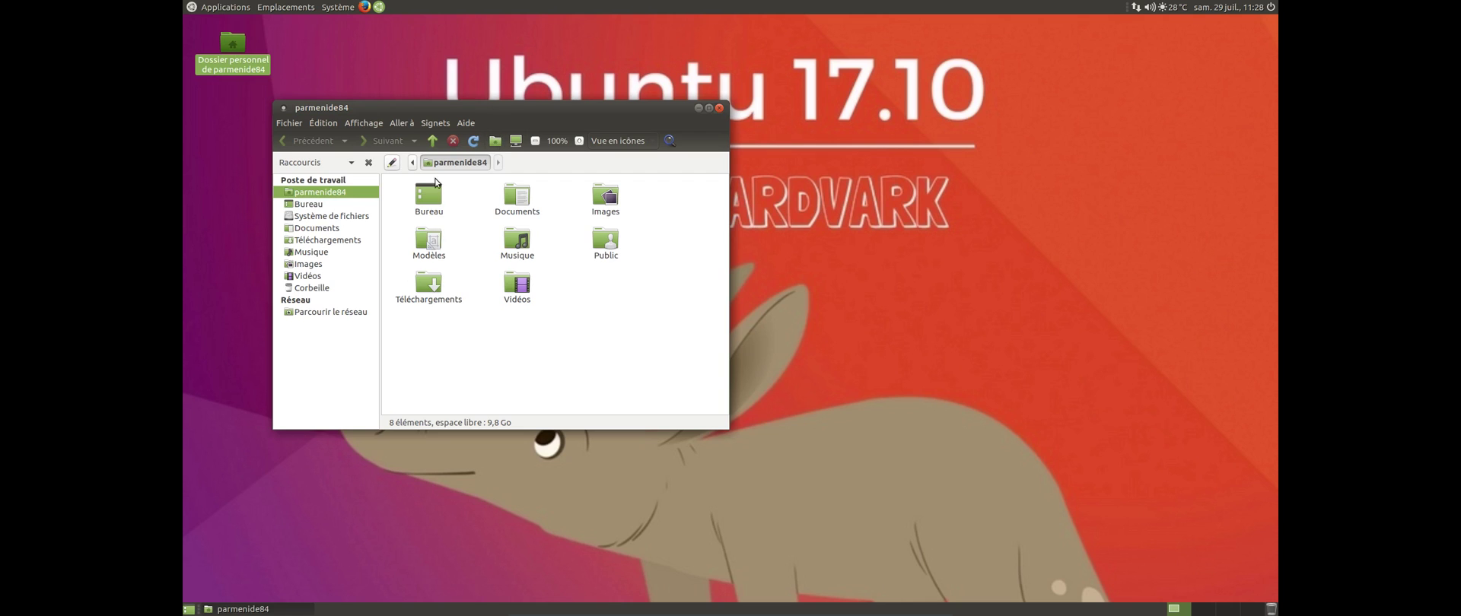
pyautogui.click(719, 107)
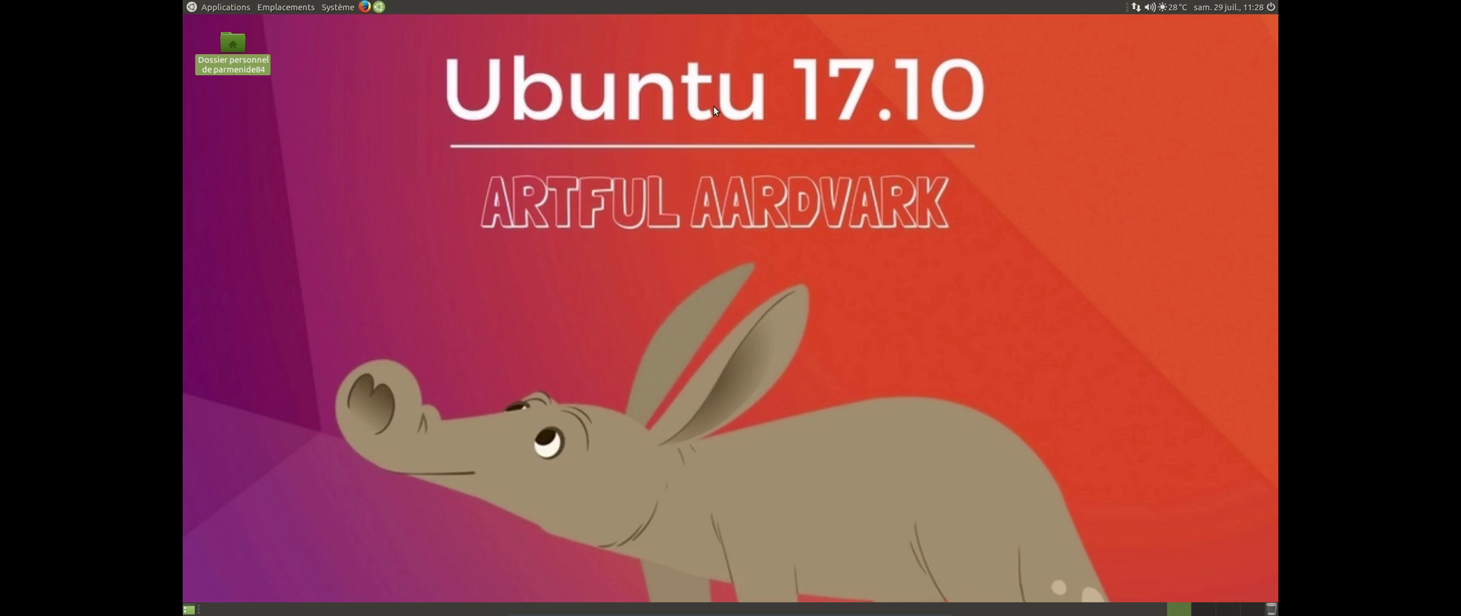
# Step: Open the MATE Control Center and maximise its window
pyautogui.click(329, 9)
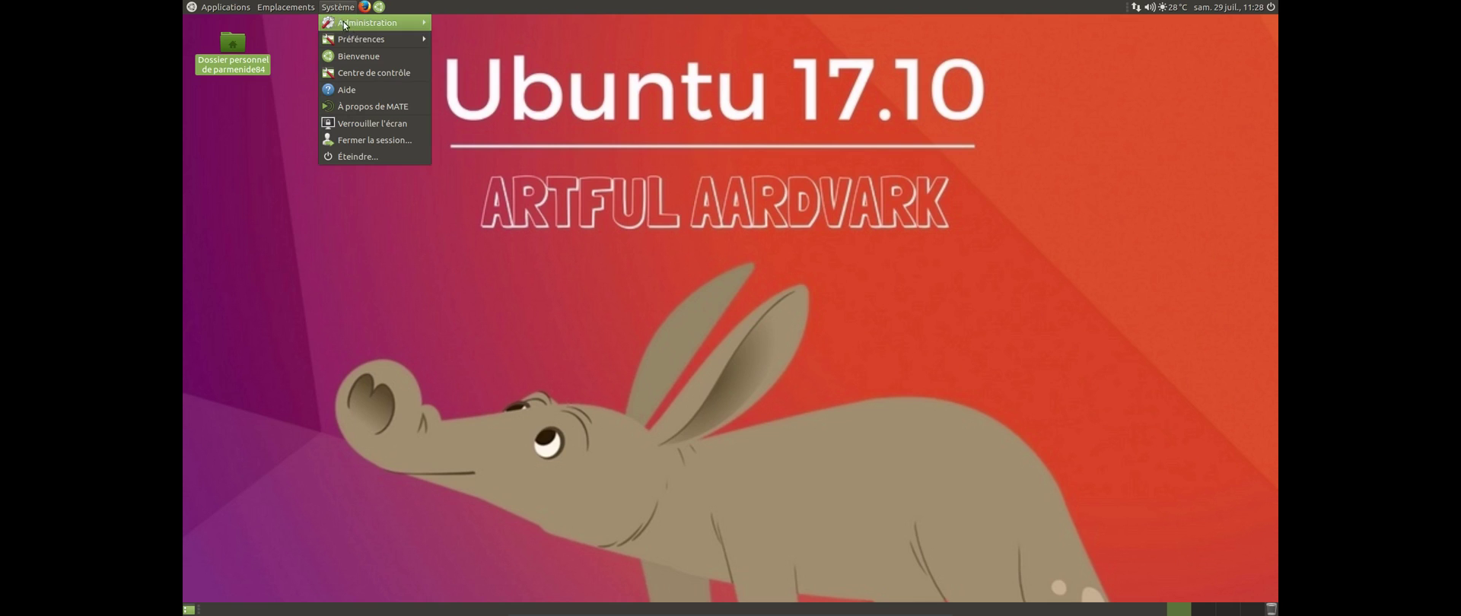
pyautogui.click(367, 72)
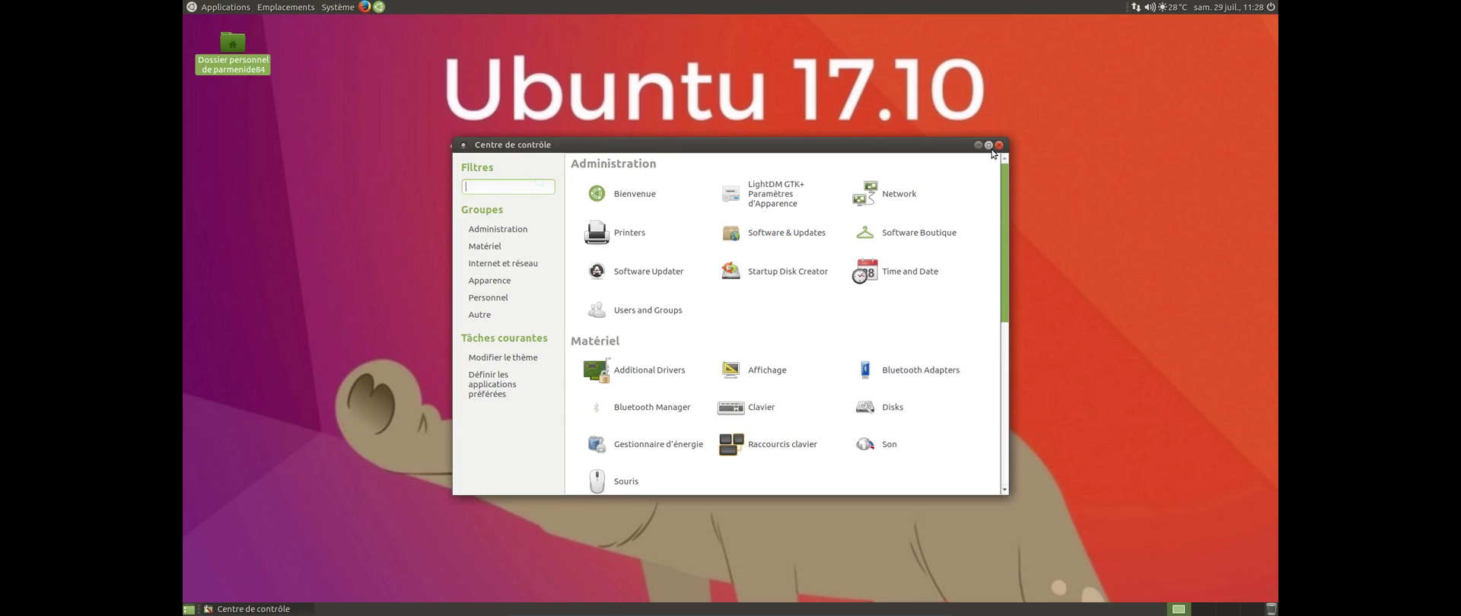
pyautogui.click(988, 144)
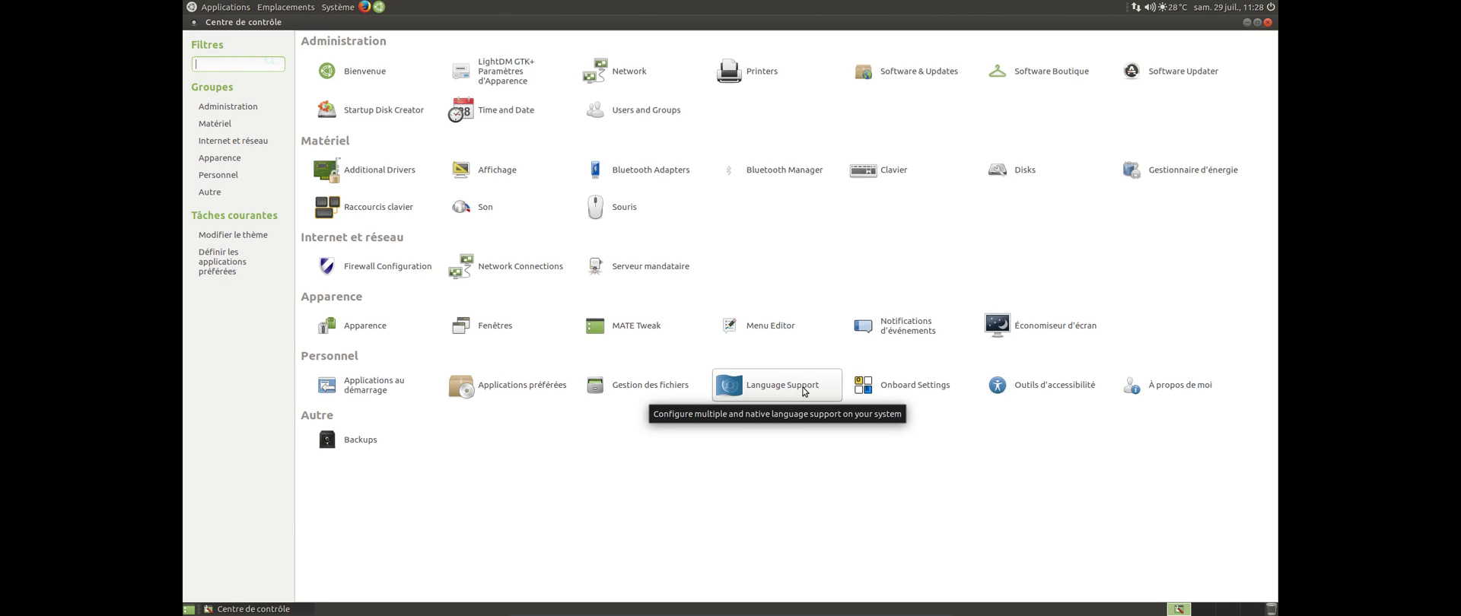
# Step: Check the interface languages and the installed languages list in Language Support, then close both windows without changes
pyautogui.click(805, 391)
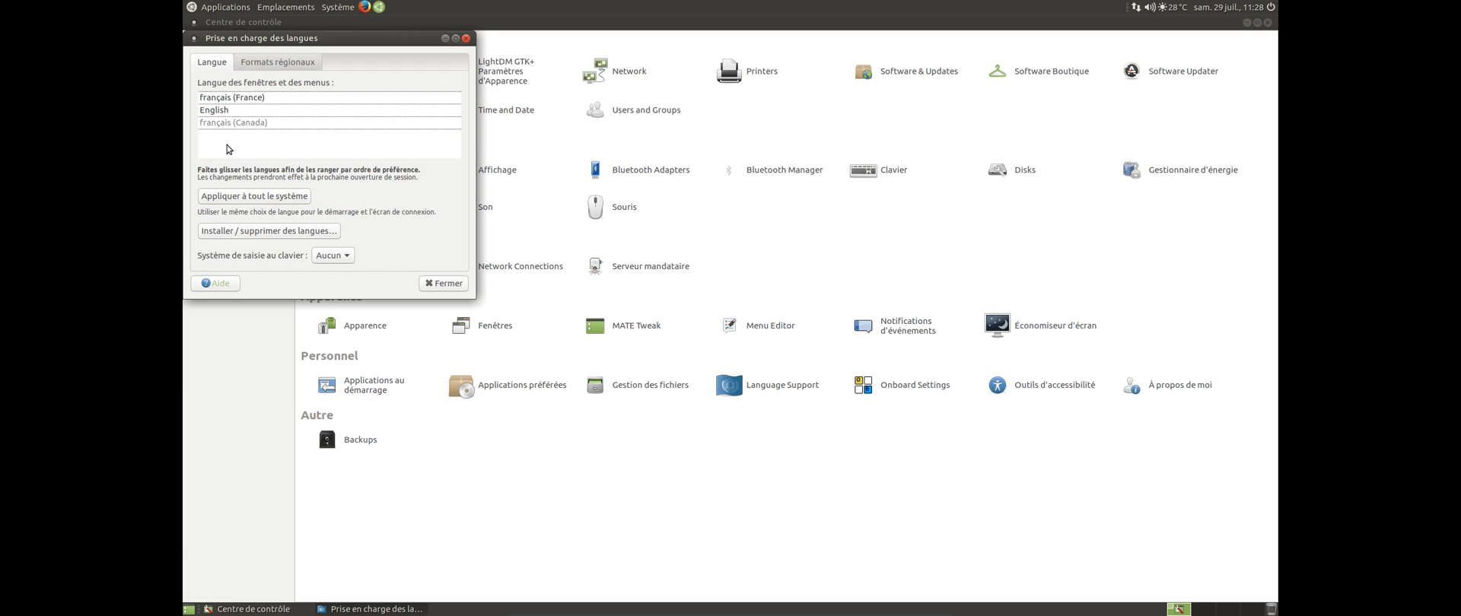
pyautogui.click(219, 124)
pyautogui.click(266, 231)
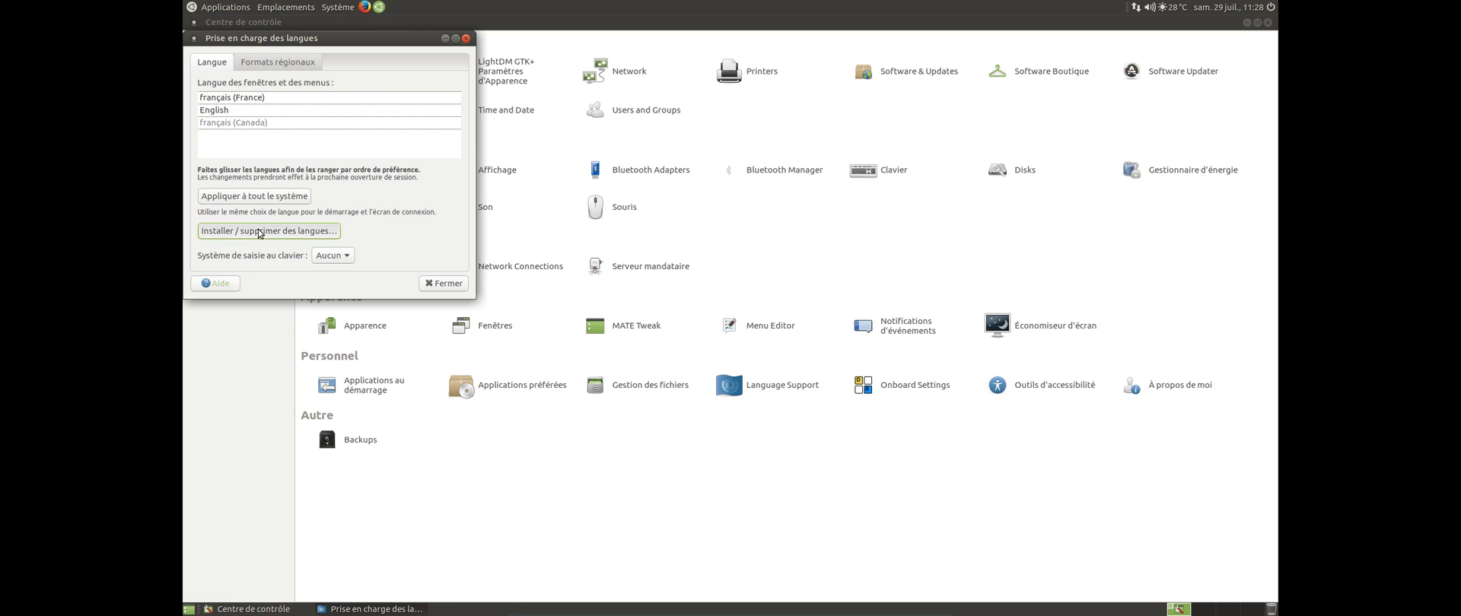
pyautogui.scroll(-5, 419, 216)
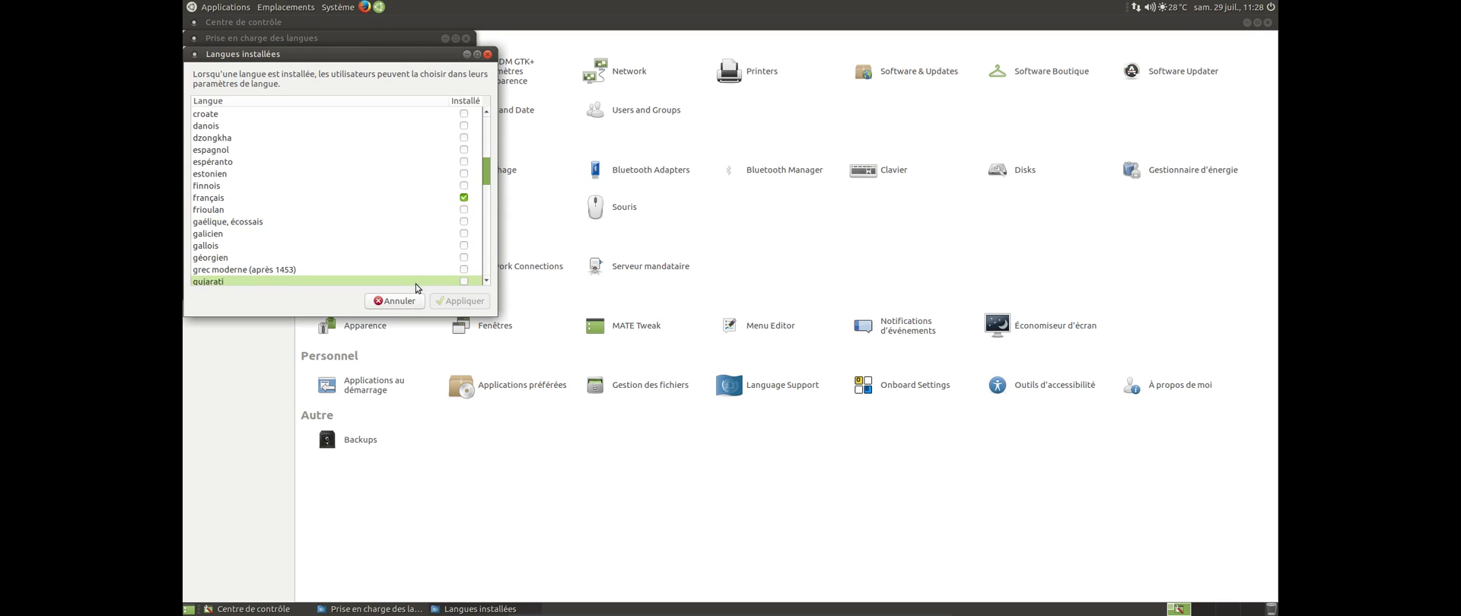
pyautogui.click(488, 55)
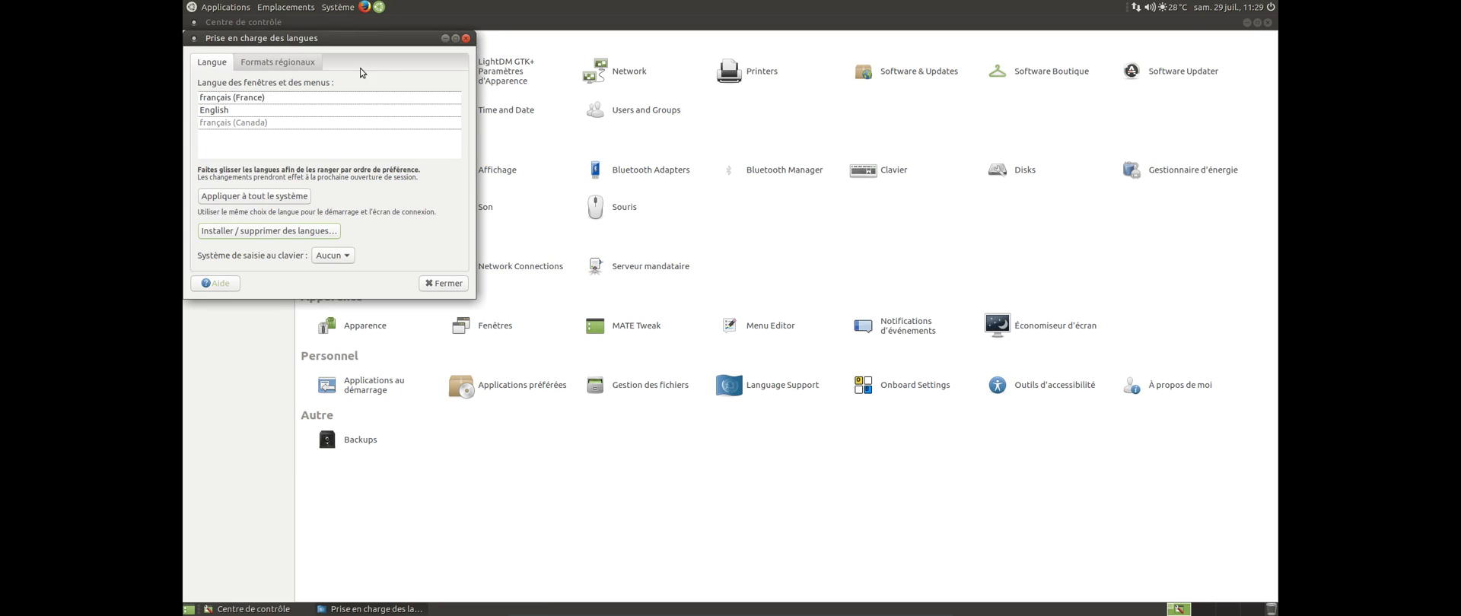
pyautogui.click(466, 38)
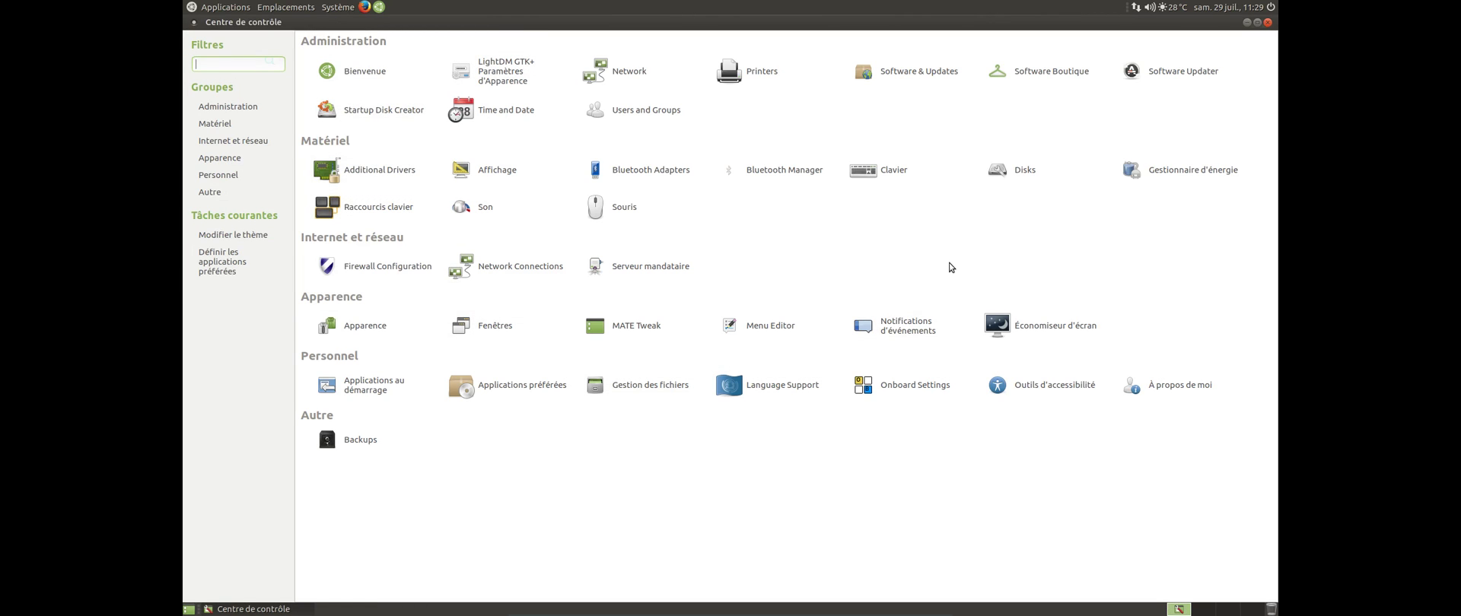
# Step: Open the keyboard properties from the Control Center and view the configured keyboard layouts
pyautogui.click(865, 175)
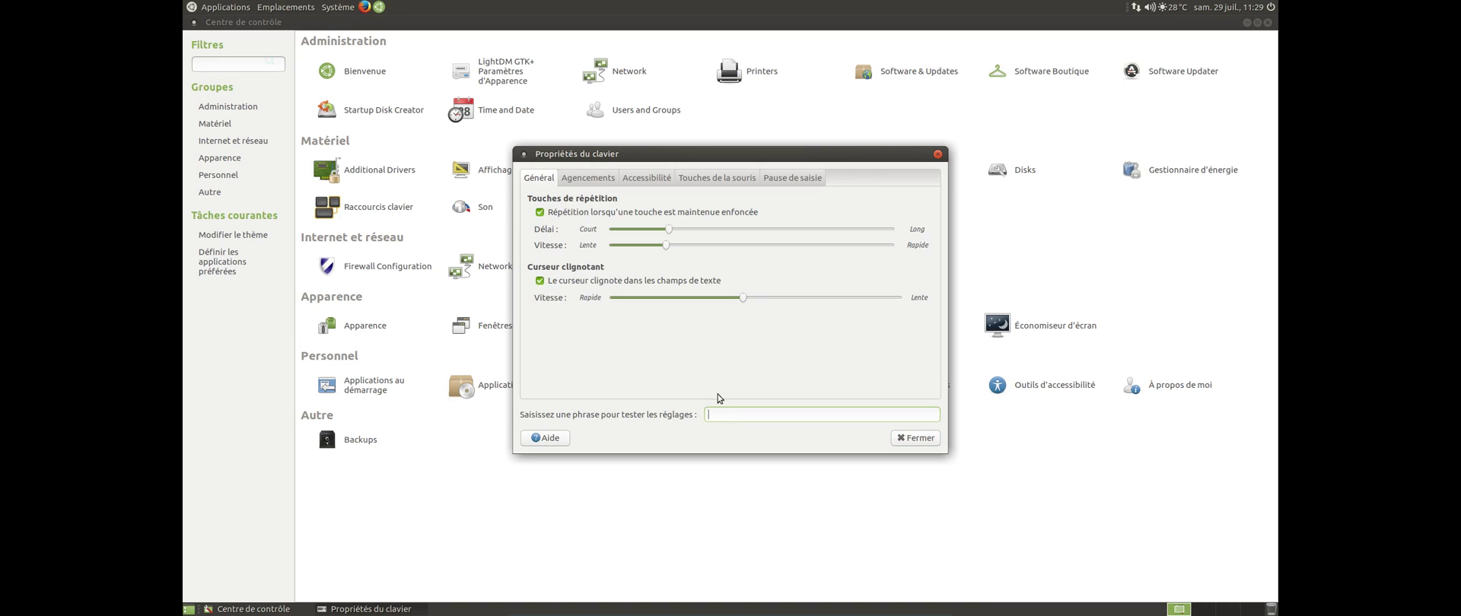
pyautogui.click(583, 180)
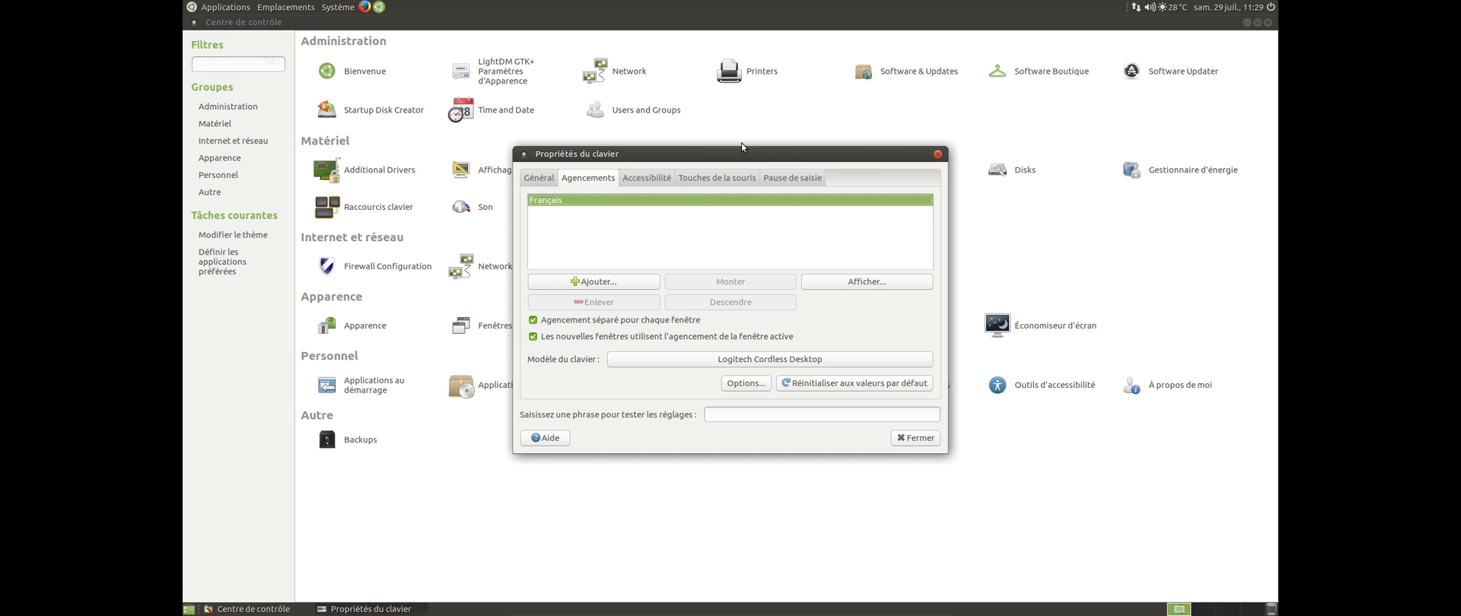
pyautogui.moveTo(741, 156)
pyautogui.mouseDown()
pyautogui.moveTo(742, 173)
pyautogui.moveTo(738, 154)
pyautogui.mouseUp()
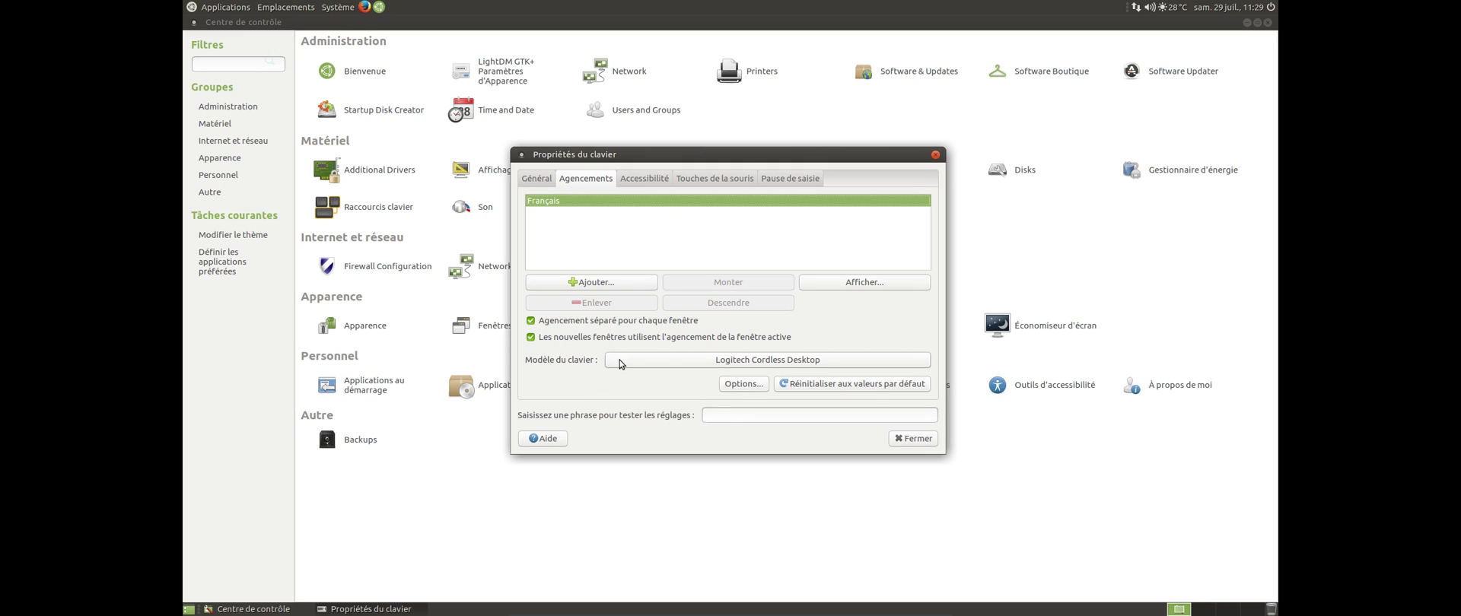
# Step: Browse the manufacturers in the keyboard model chooser and close it without changing the Logitech Cordless Desktop model
pyautogui.click(710, 360)
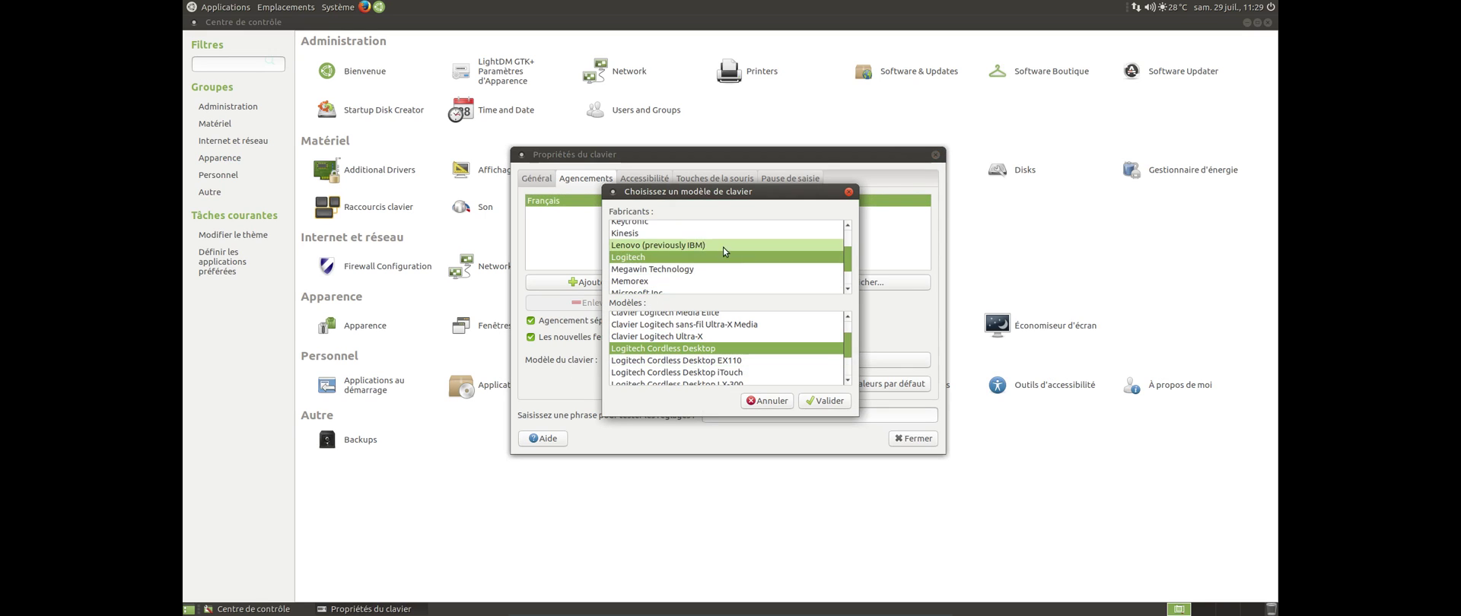
pyautogui.scroll(5, 730, 253)
pyautogui.scroll(4, 728, 246)
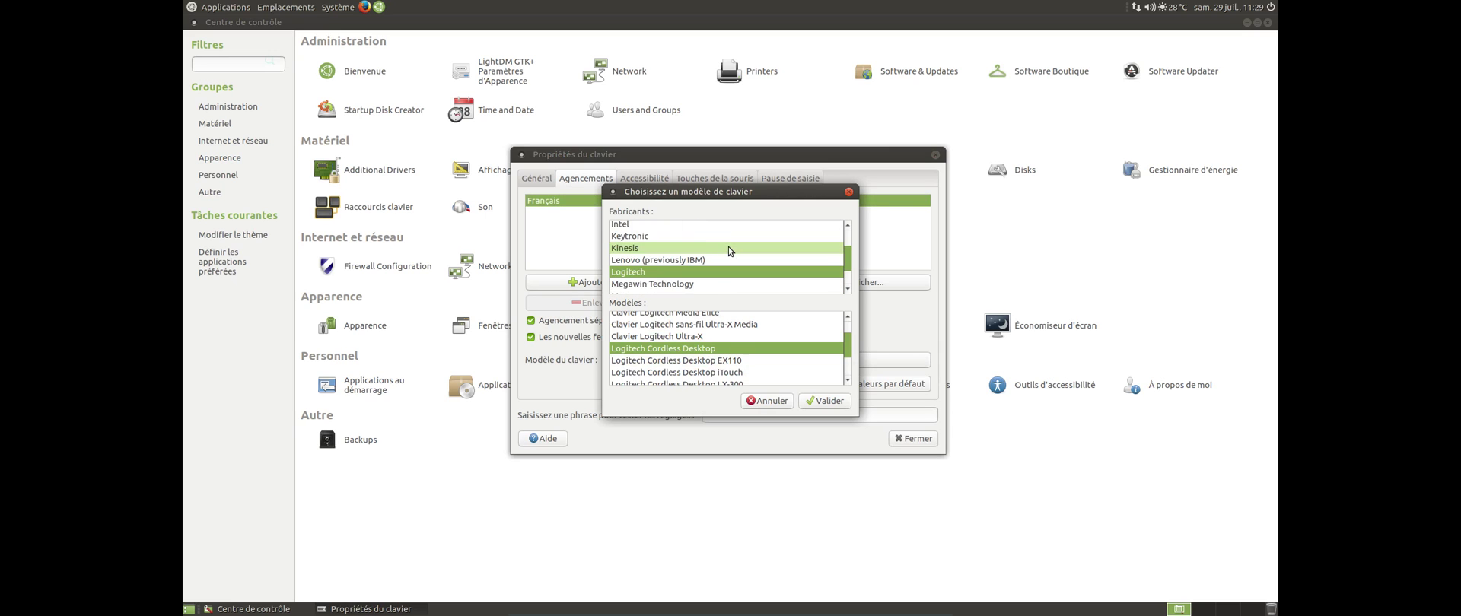
pyautogui.scroll(-5, 723, 244)
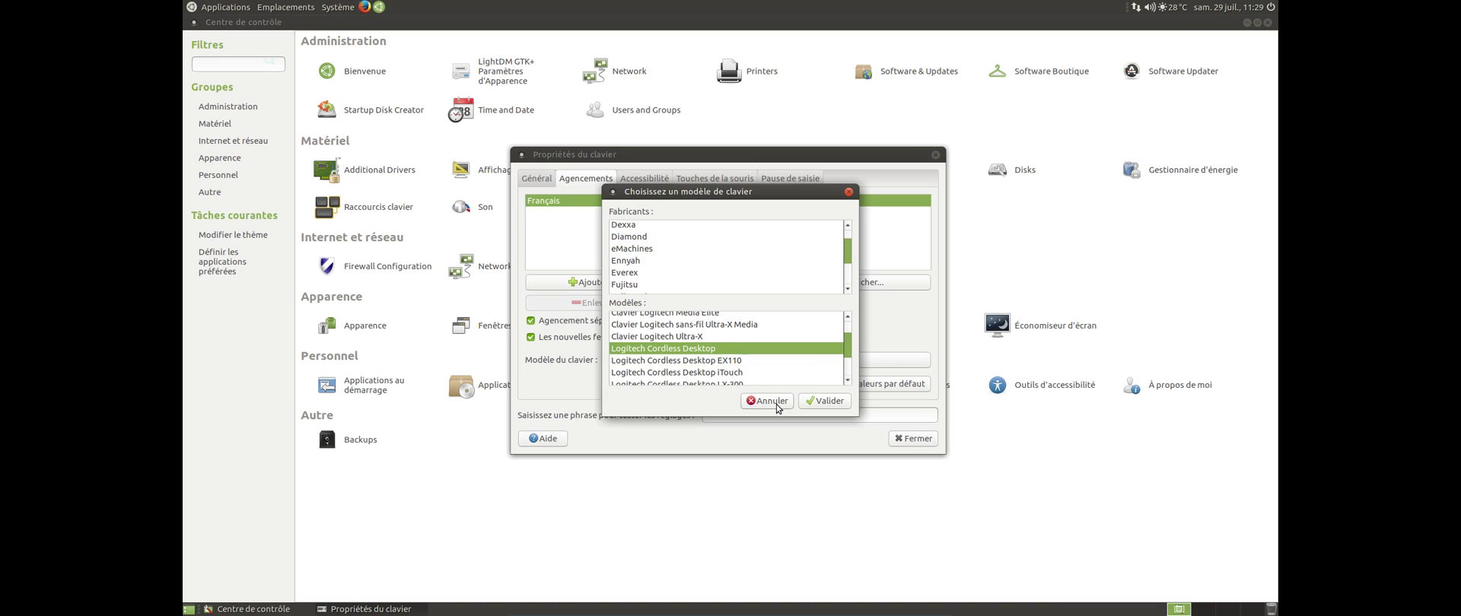
pyautogui.click(848, 192)
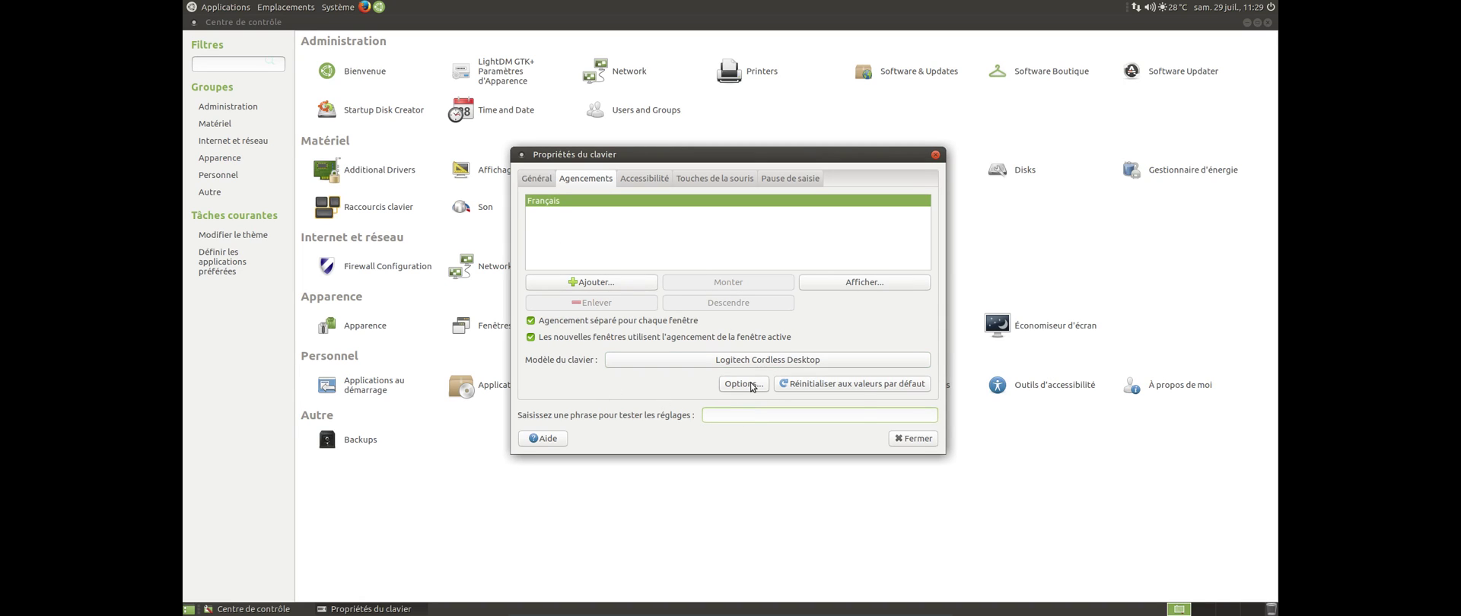
# Step: Test the keyboard settings with the text "azerty" and close the keyboard properties
pyautogui.write('azerty')
pyautogui.click(917, 441)
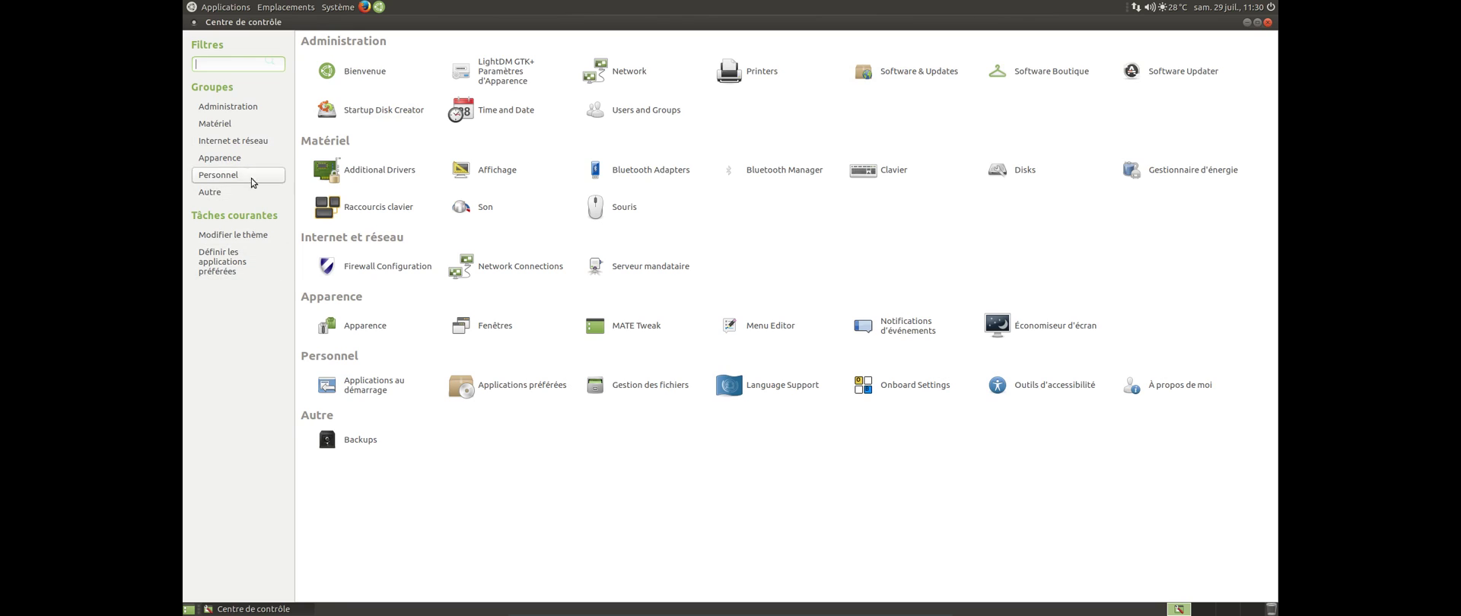
# Step: Go through the Control Center groups one by one, from Administration to Autre
pyautogui.click(235, 112)
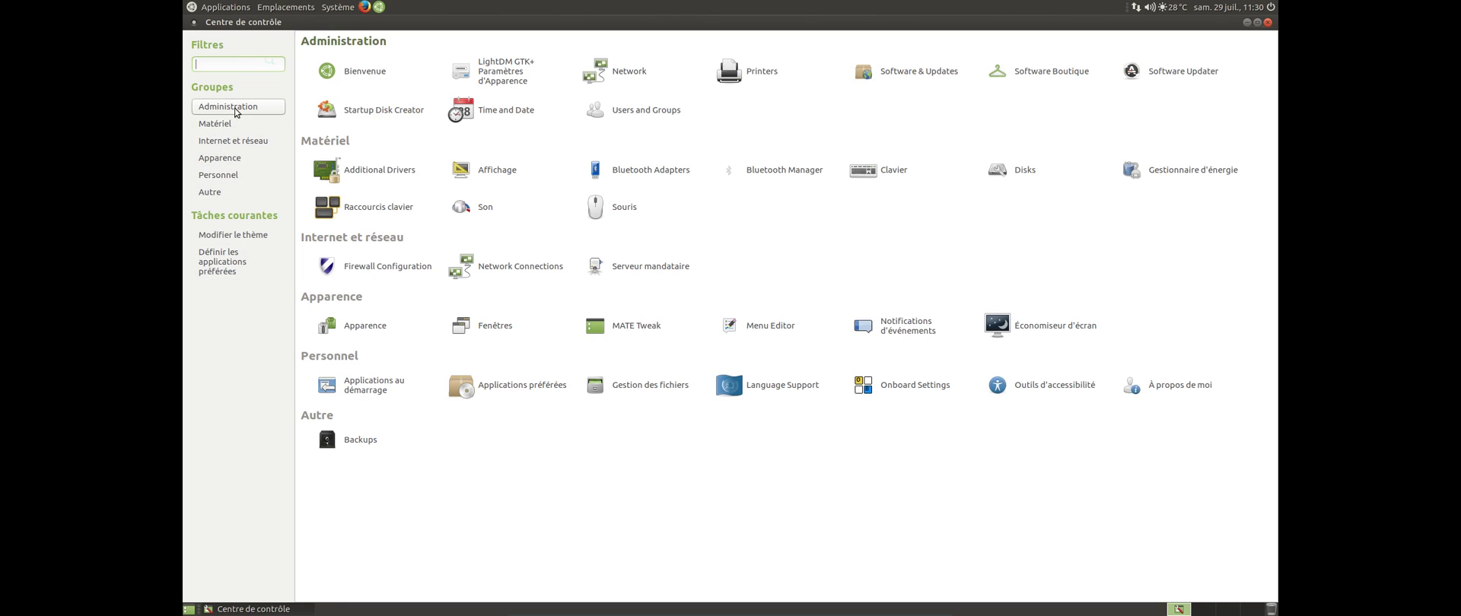
pyautogui.click(223, 128)
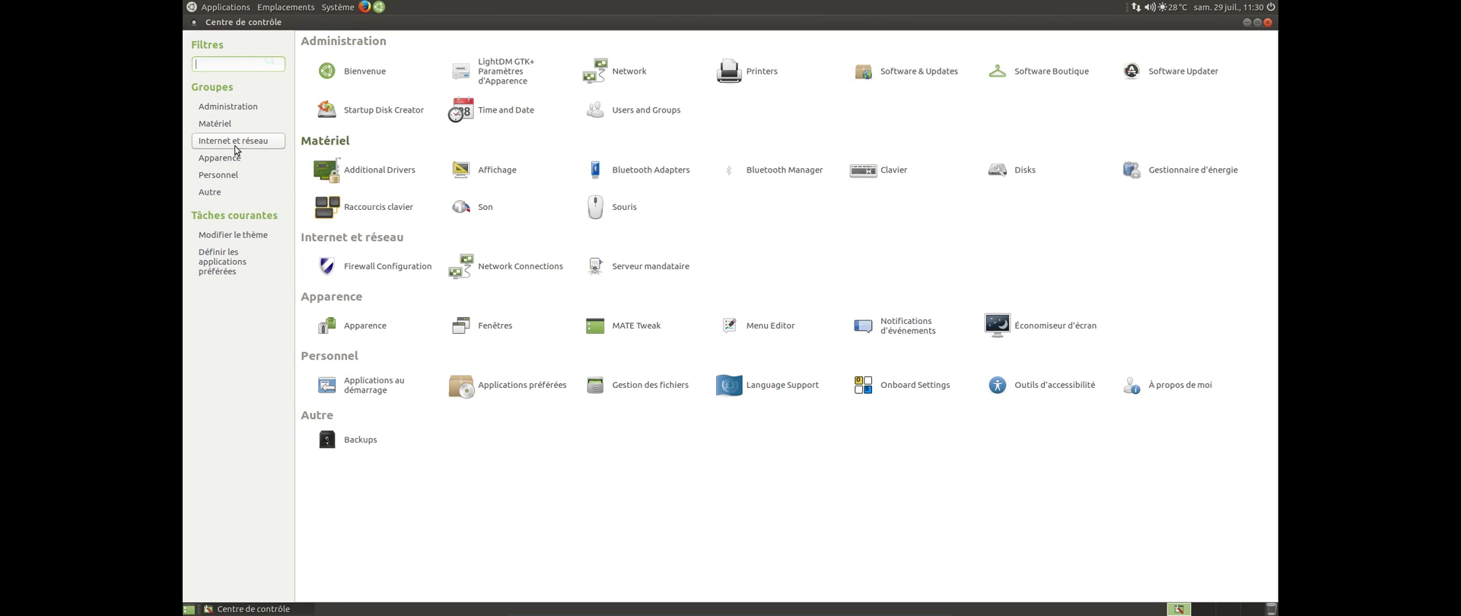
pyautogui.click(234, 143)
pyautogui.click(220, 158)
pyautogui.click(219, 175)
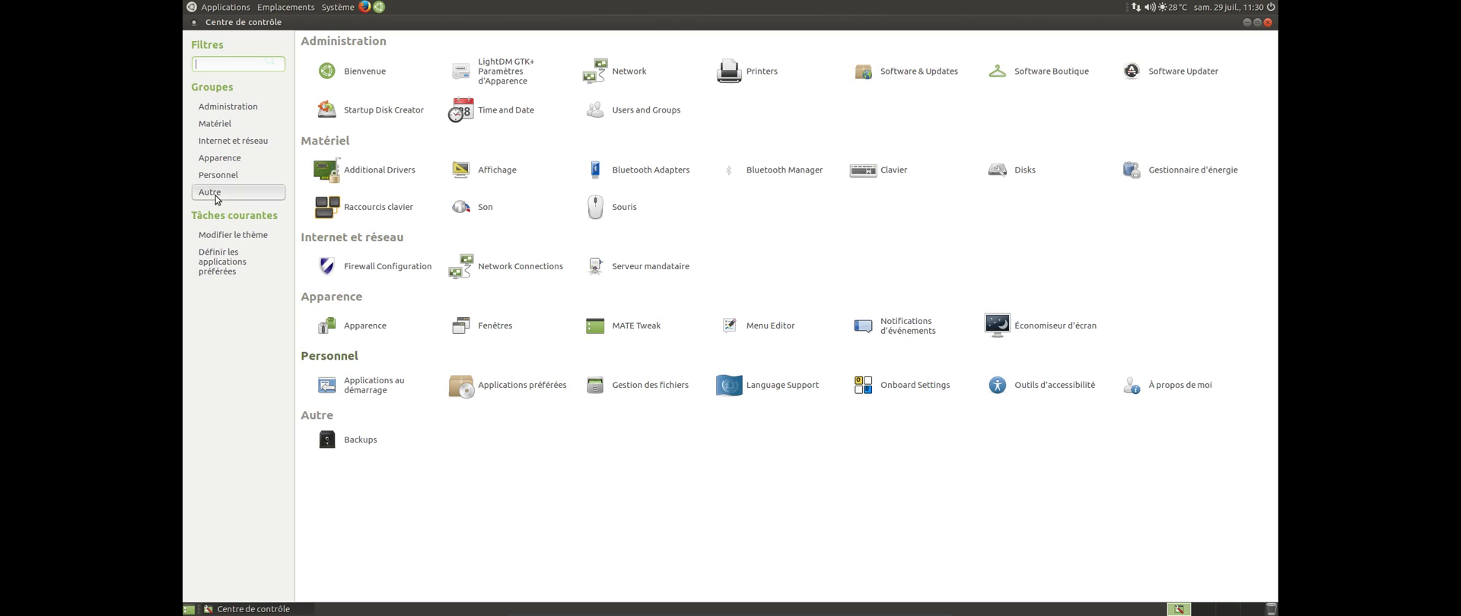
pyautogui.click(217, 194)
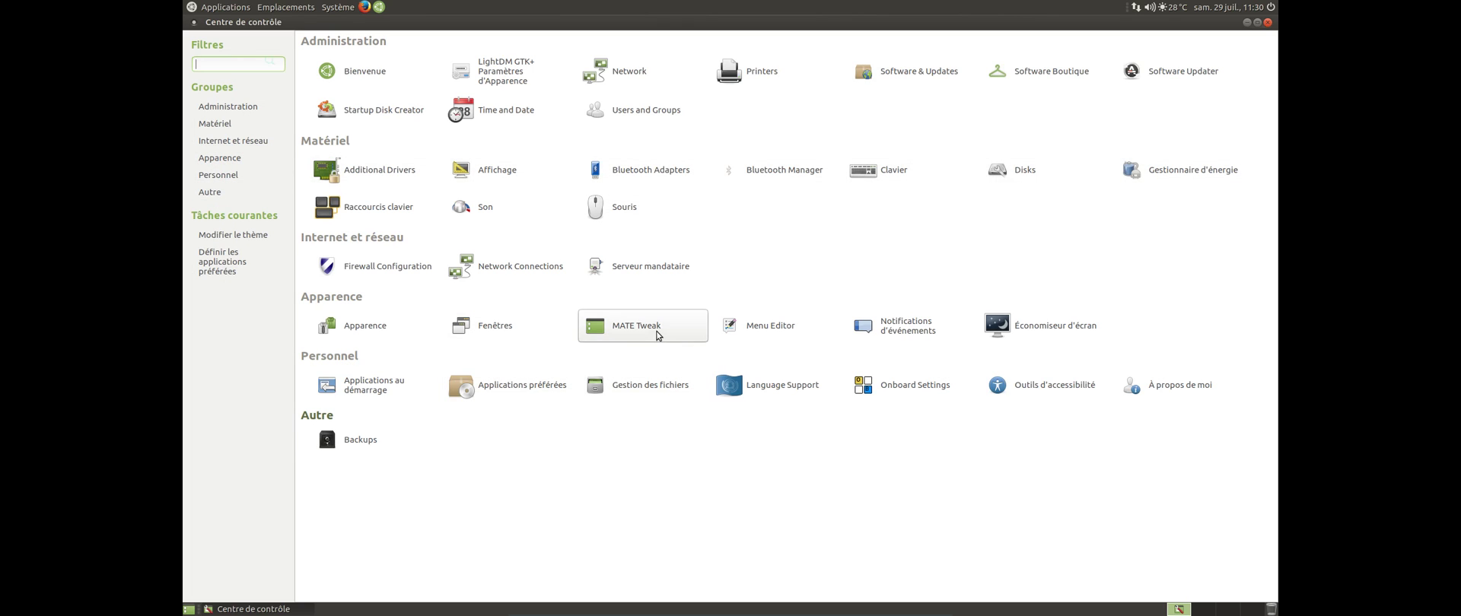
# Step: Review the Bureau, Interface, Tableau de bord and Fenêtres settings in MATE Tweak, then close it without changes
pyautogui.click(646, 327)
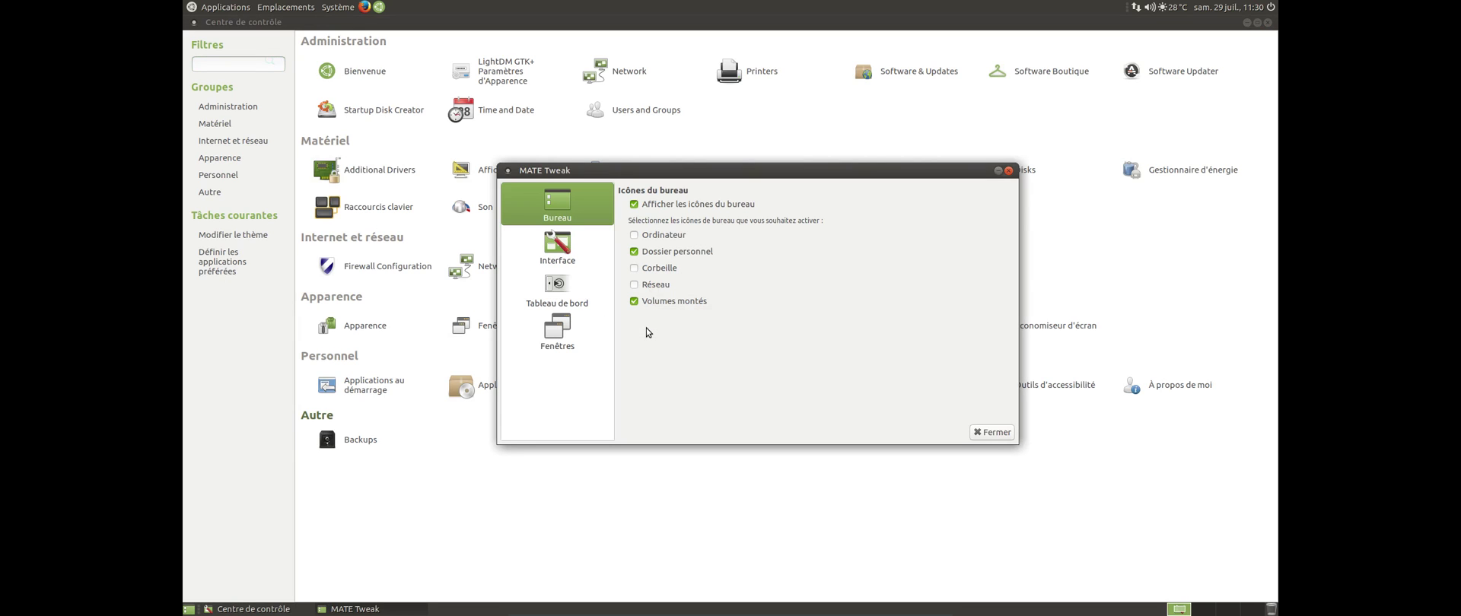
pyautogui.click(558, 245)
pyautogui.click(568, 301)
pyautogui.click(565, 334)
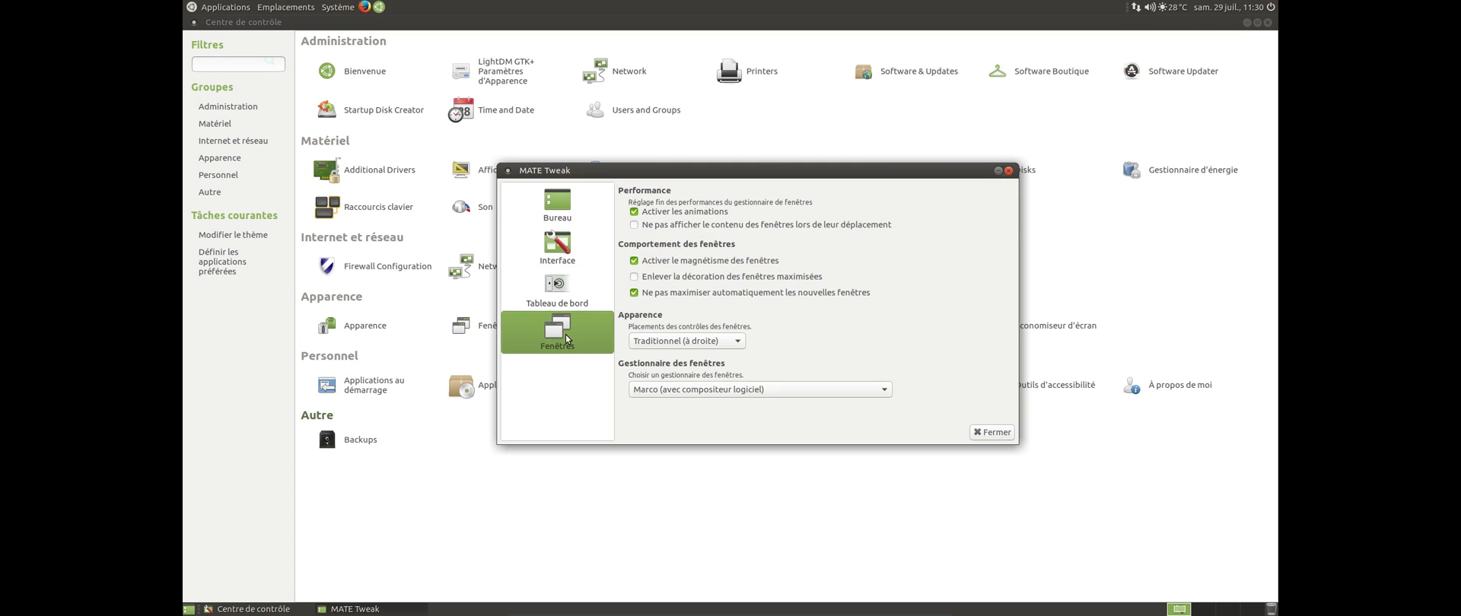
pyautogui.click(570, 253)
pyautogui.click(572, 216)
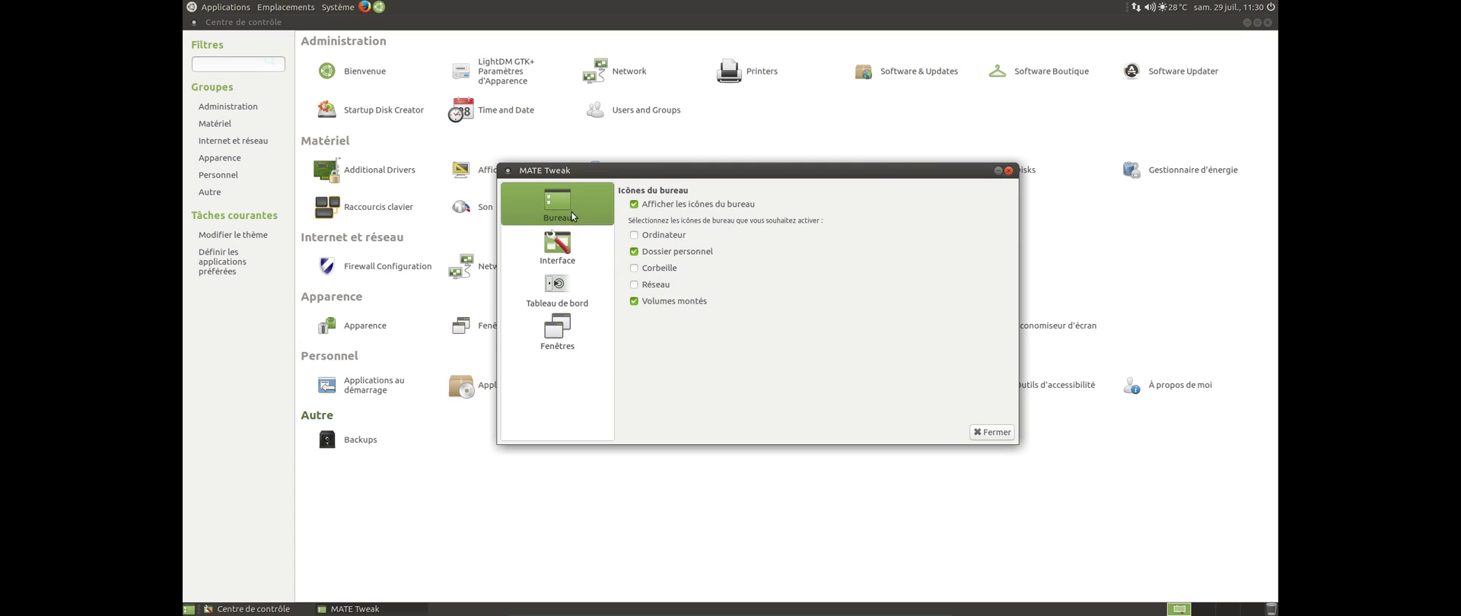
pyautogui.click(571, 297)
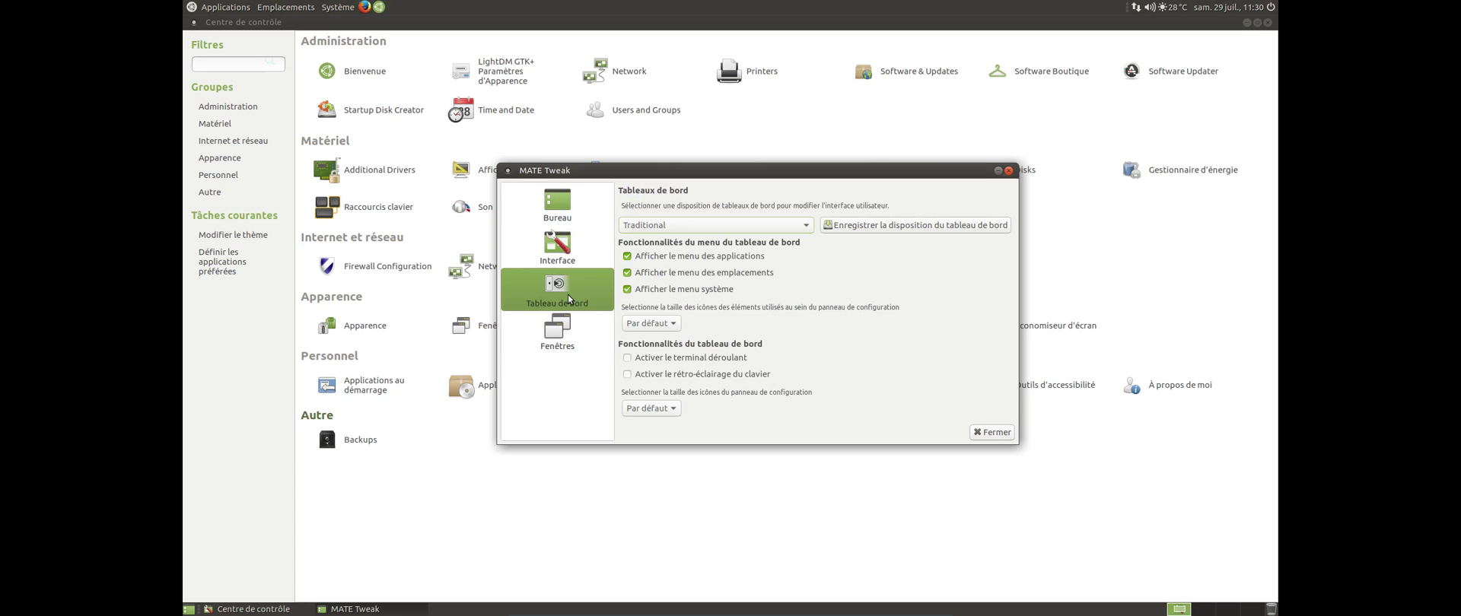
pyautogui.click(567, 323)
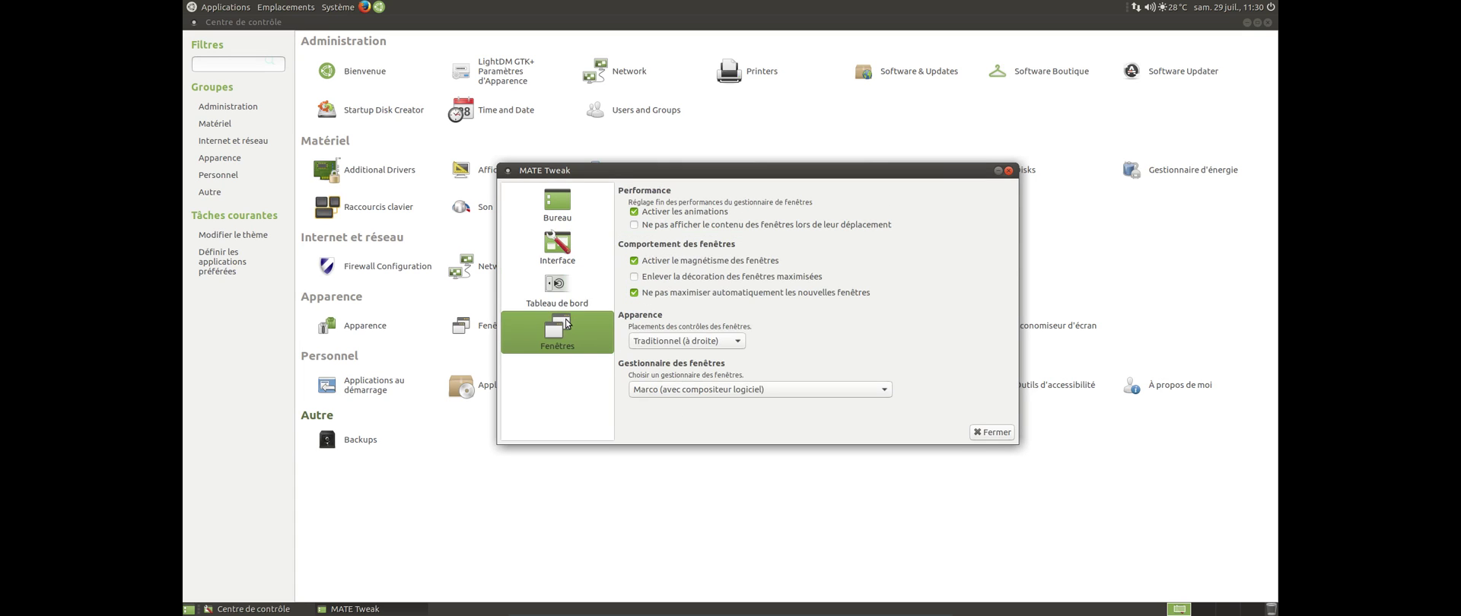
pyautogui.click(561, 247)
pyautogui.click(563, 215)
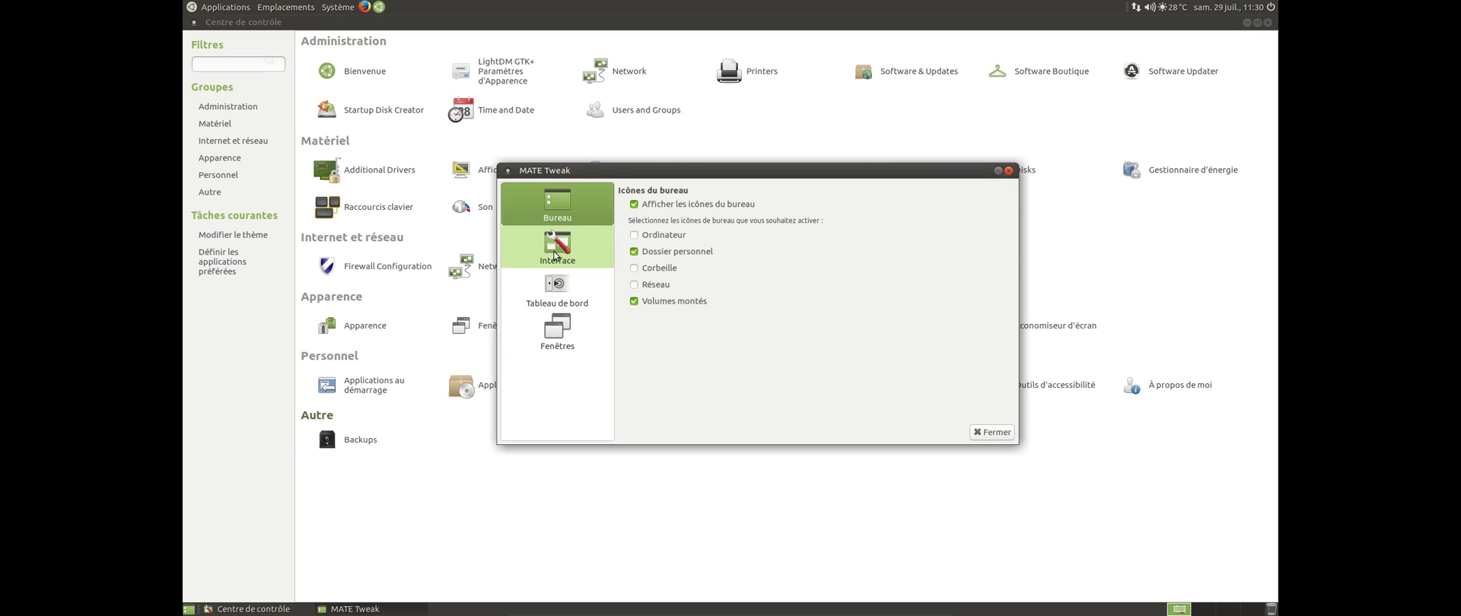
pyautogui.click(557, 255)
pyautogui.click(556, 295)
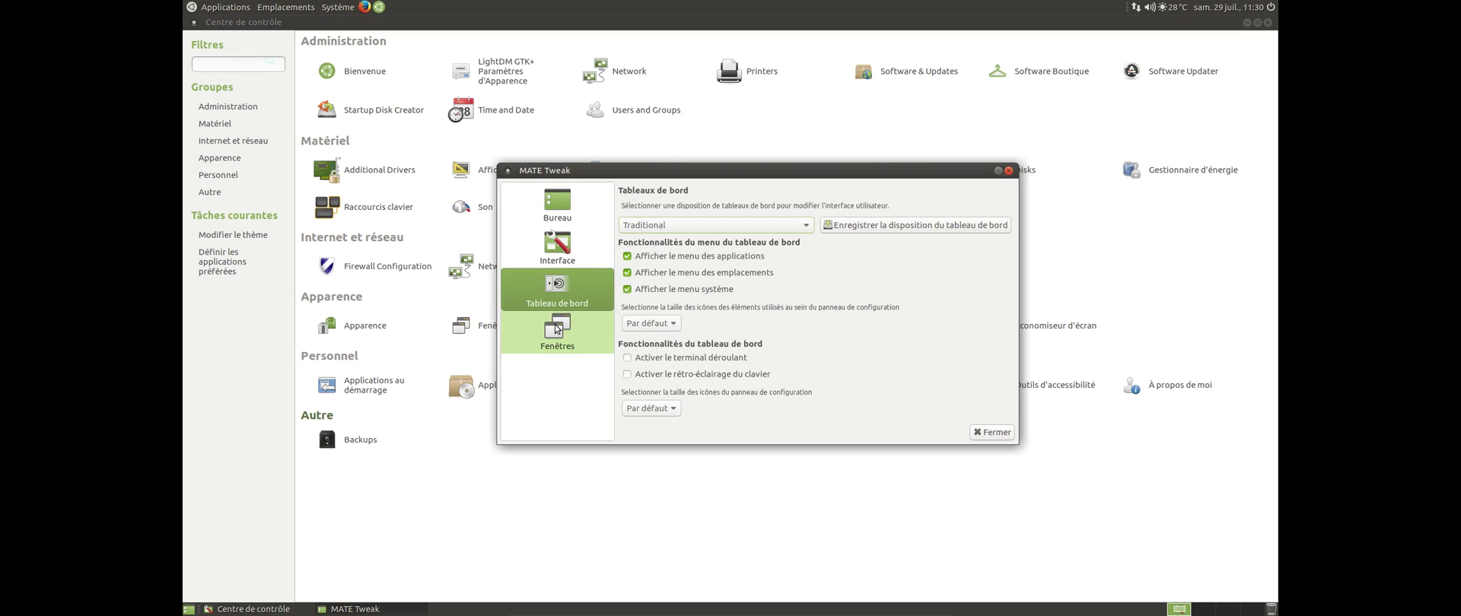
pyautogui.click(560, 326)
pyautogui.click(554, 204)
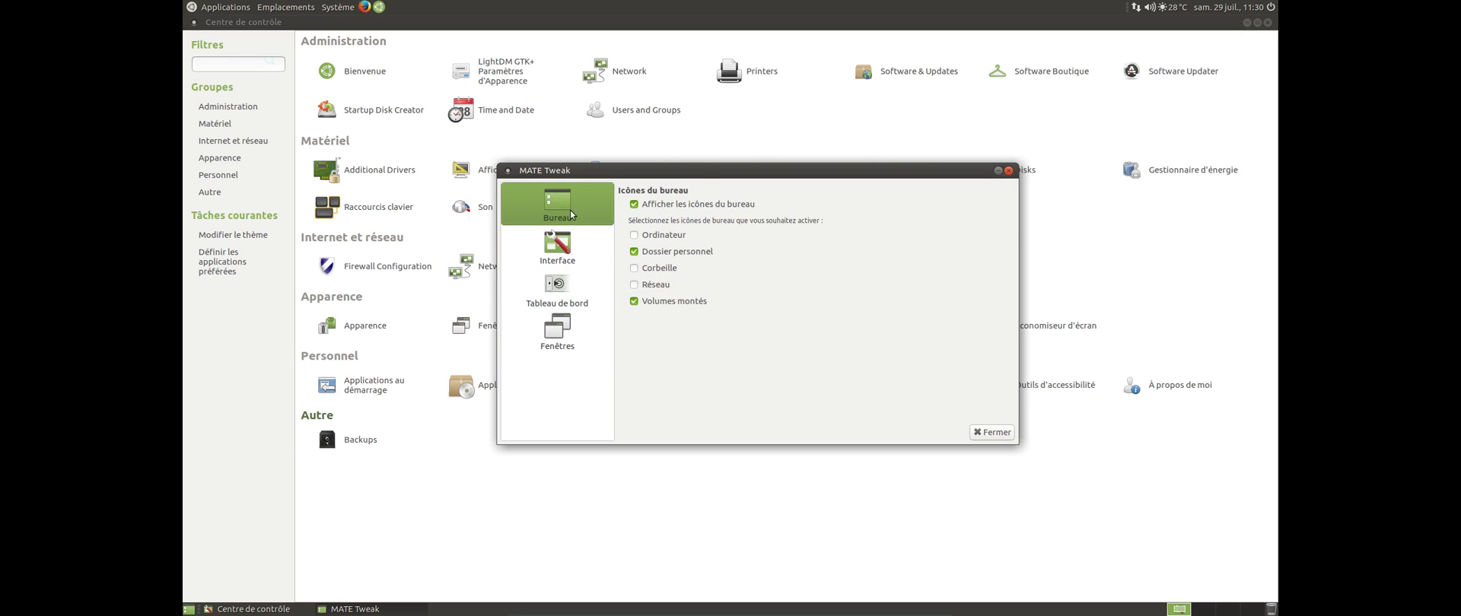
pyautogui.click(981, 433)
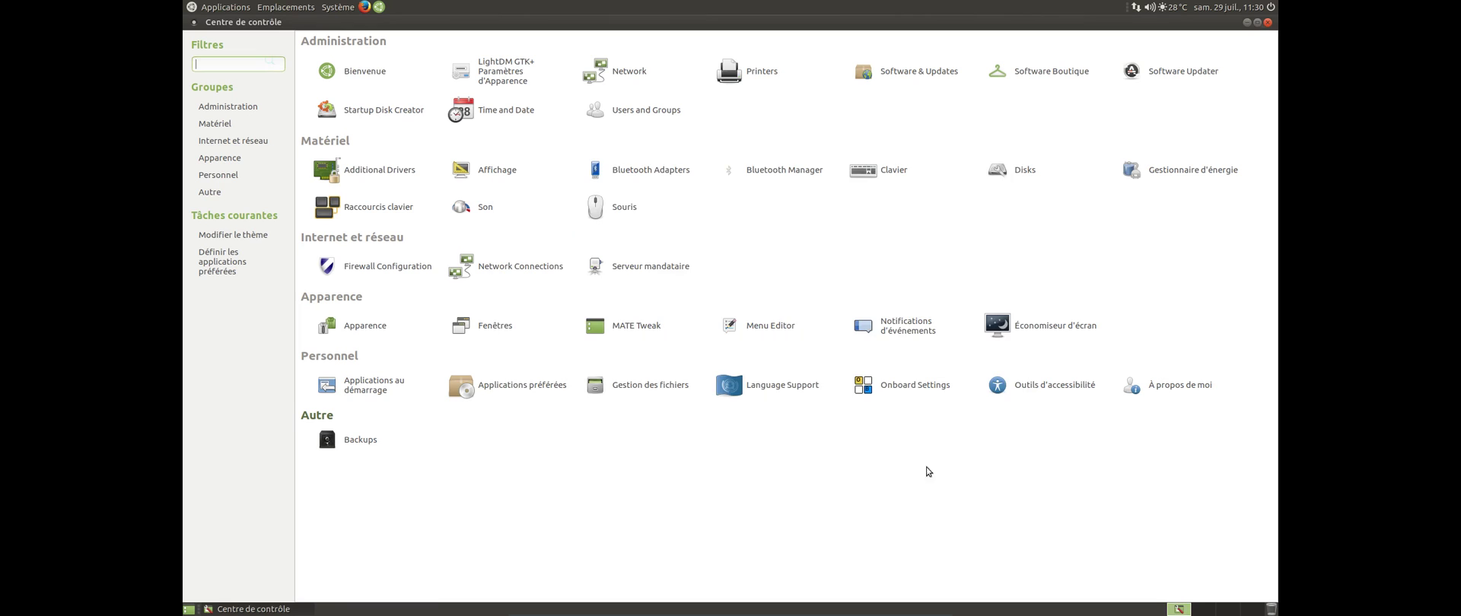
# Step: Close the Control Center and look at the system entries available from the desktop
pyautogui.click(1268, 22)
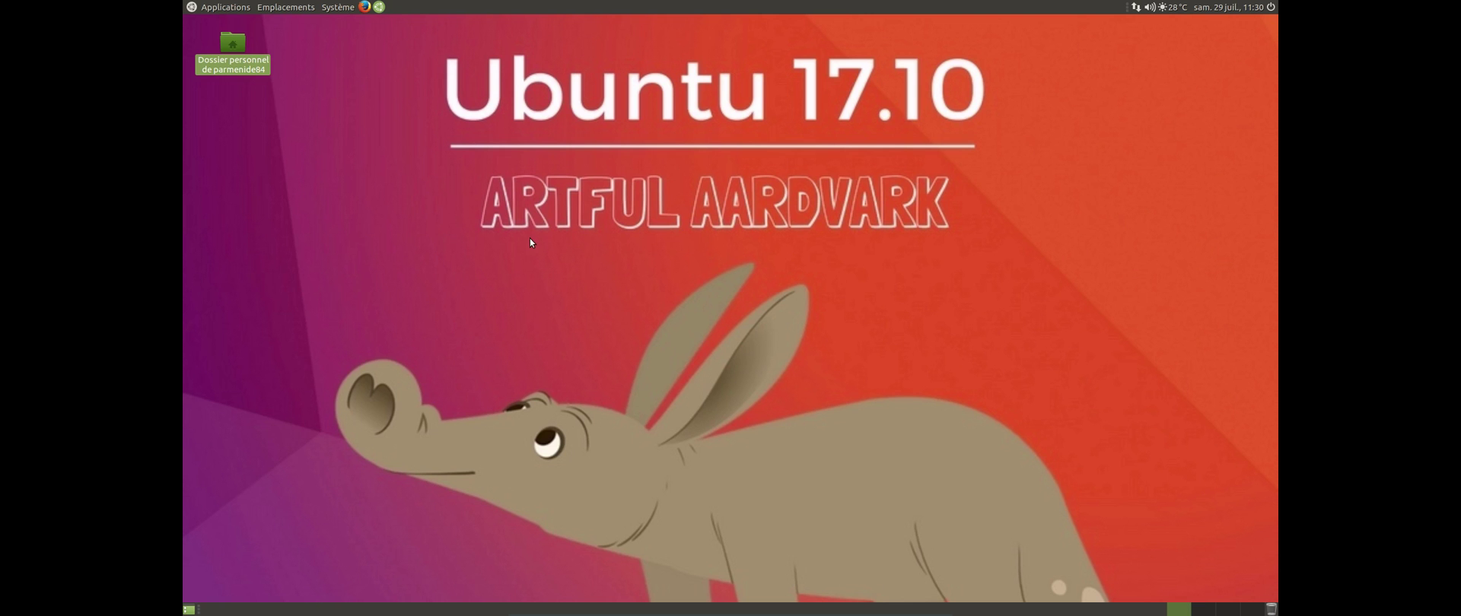
pyautogui.click(396, 156)
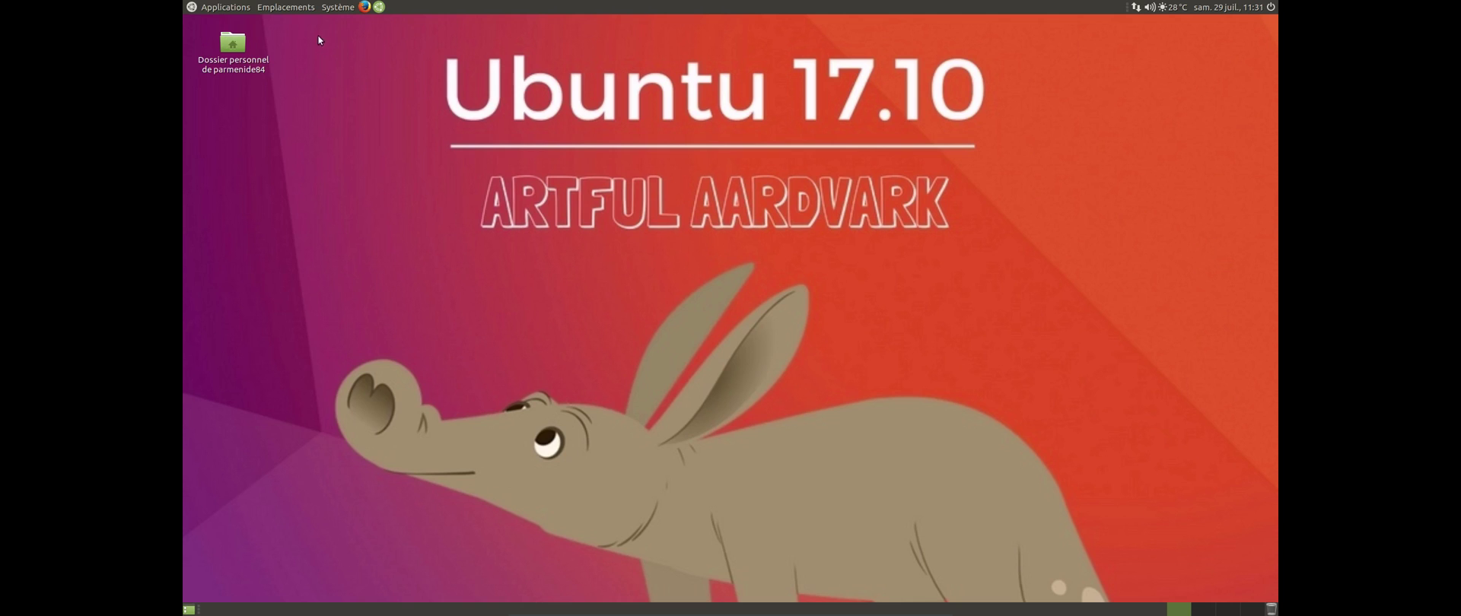
pyautogui.click(336, 8)
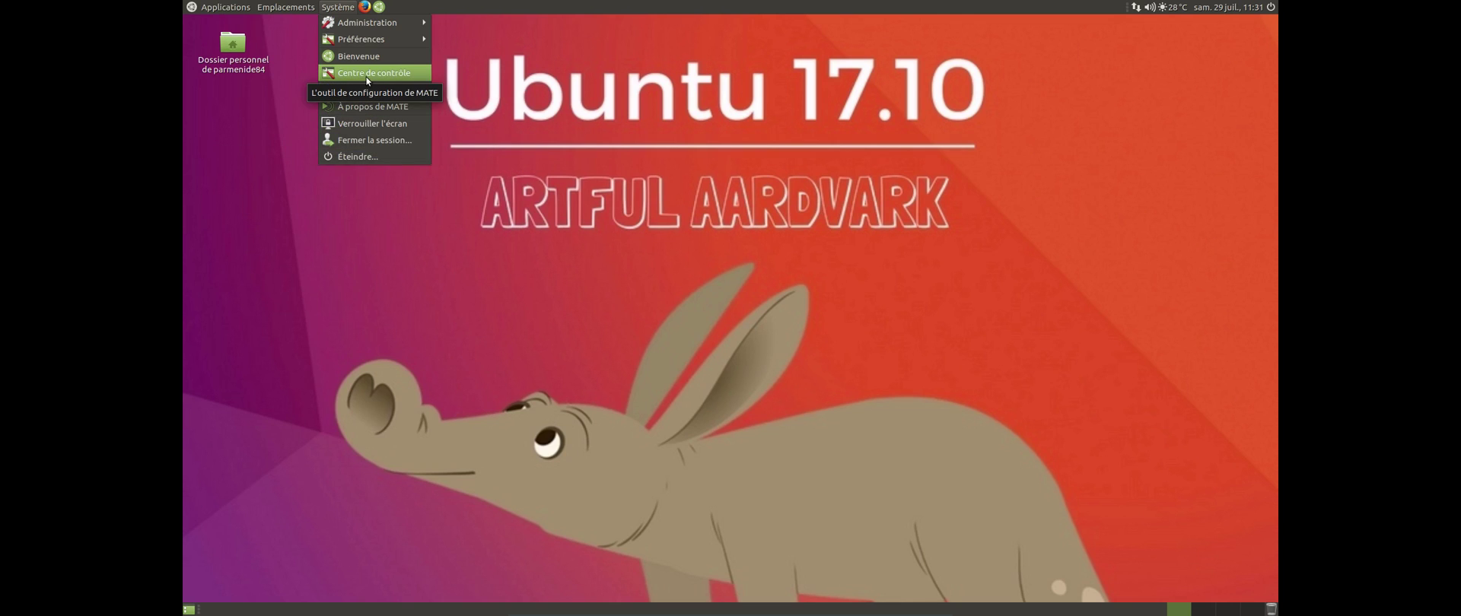
# Step: Look through the installed application categories, including Bureautique and Internet, and launch the Firefox web browser
pyautogui.click(191, 6)
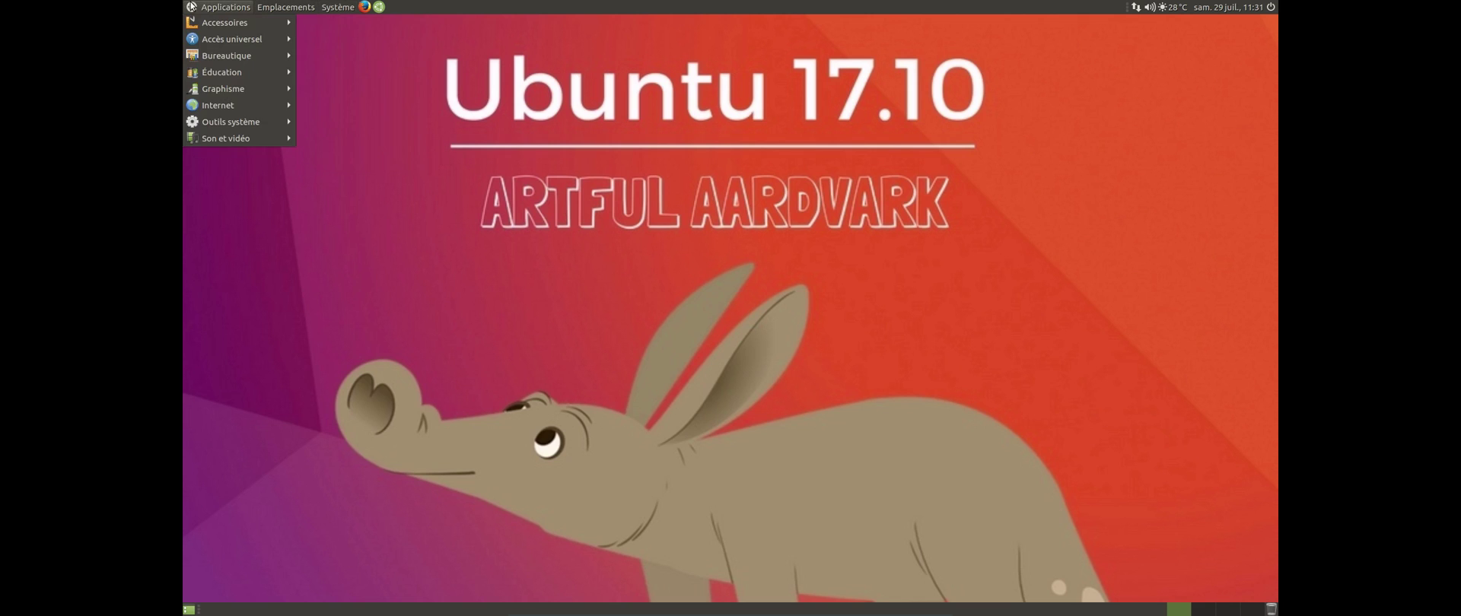
pyautogui.moveTo(226, 25)
pyautogui.moveTo(273, 51)
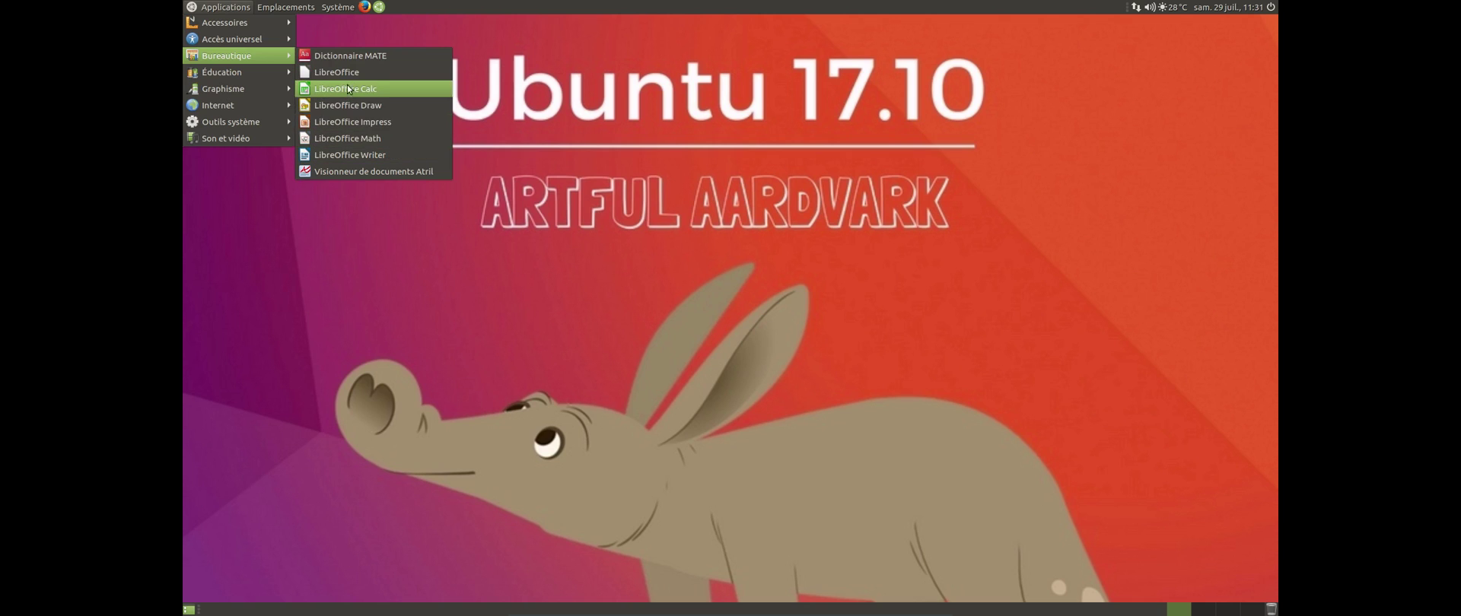
pyautogui.moveTo(268, 107)
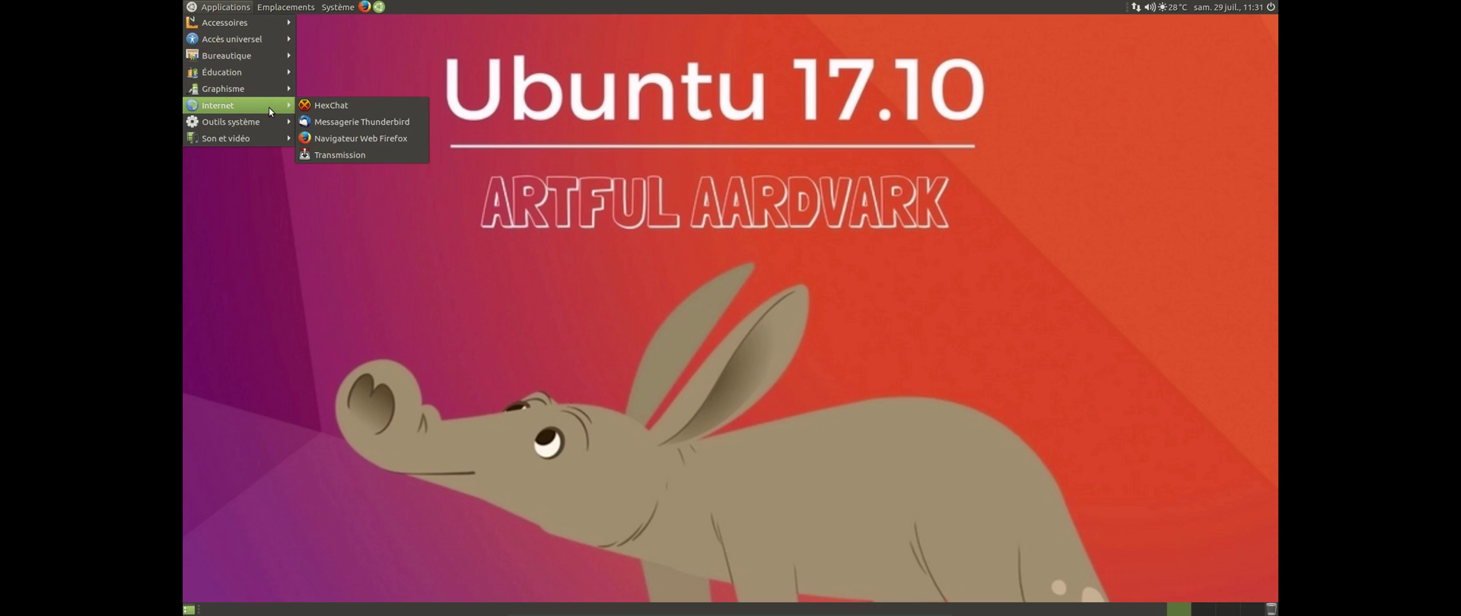
pyautogui.click(343, 145)
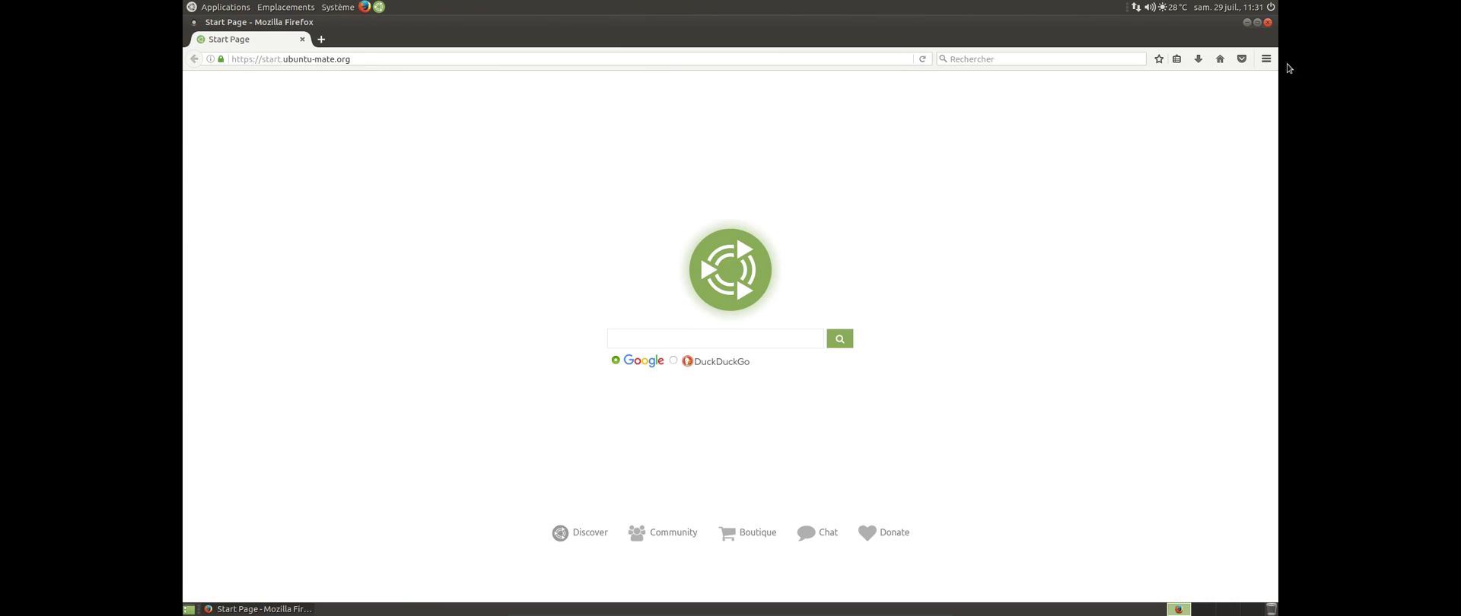
# Step: Check Firefox's version information, then close the information window and the browser
pyautogui.click(1266, 58)
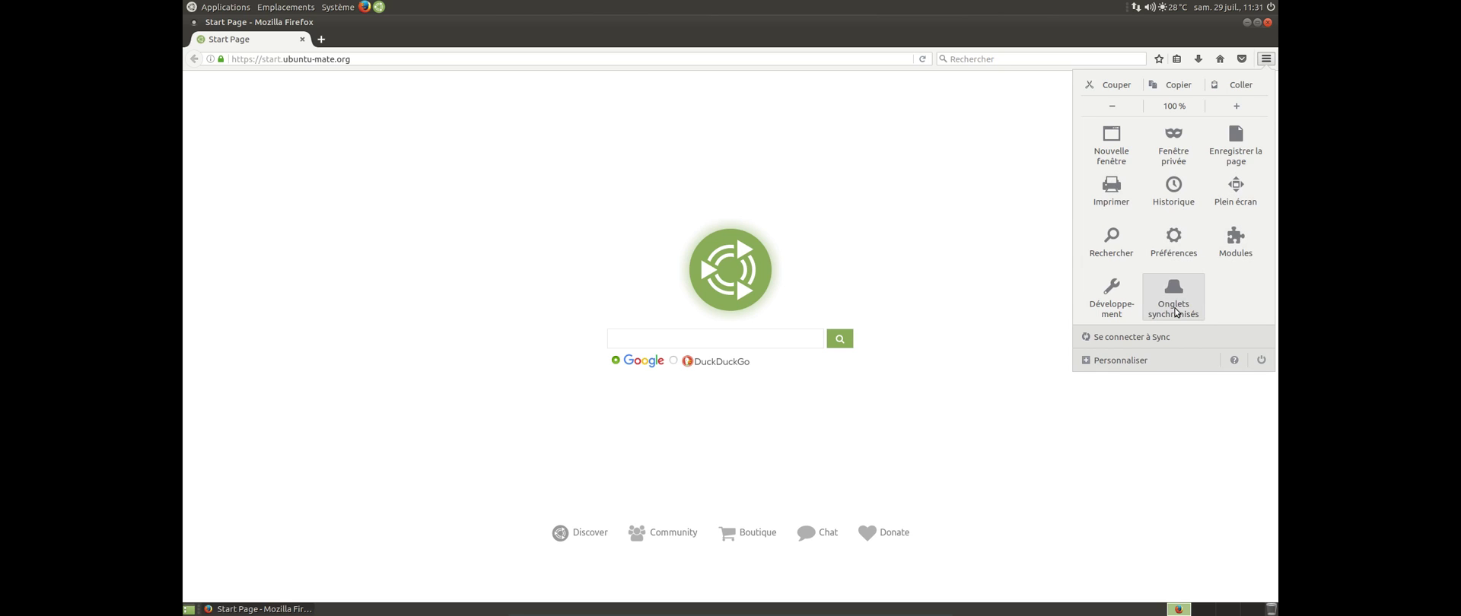
pyautogui.click(1235, 360)
pyautogui.click(1175, 233)
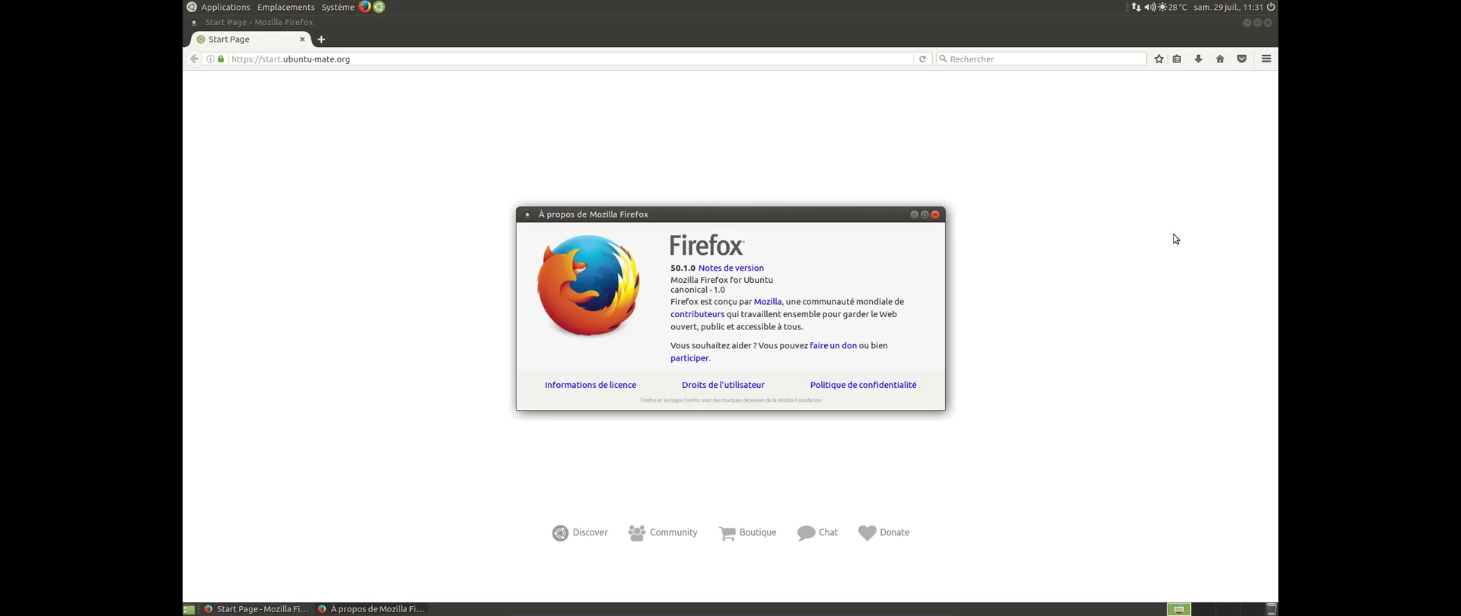
pyautogui.click(936, 217)
pyautogui.click(1267, 23)
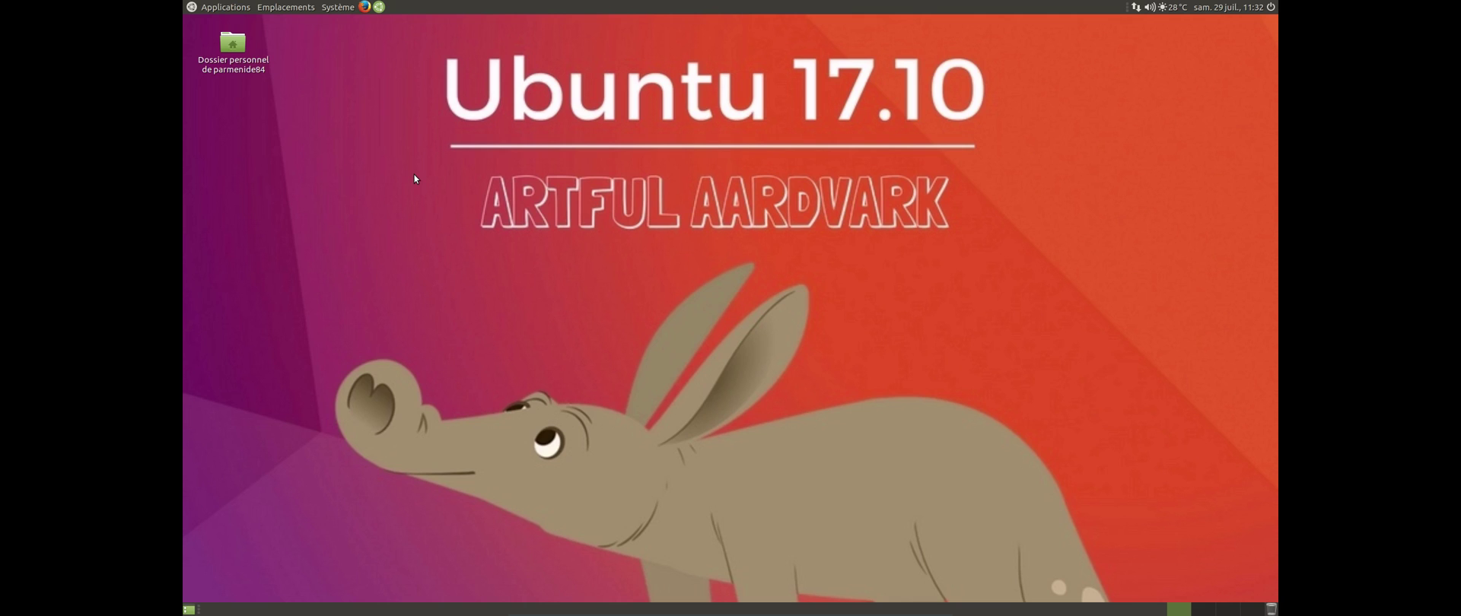
# Step: Launch Htop, view the running processes in a maximised window, and close it
pyautogui.click(229, 11)
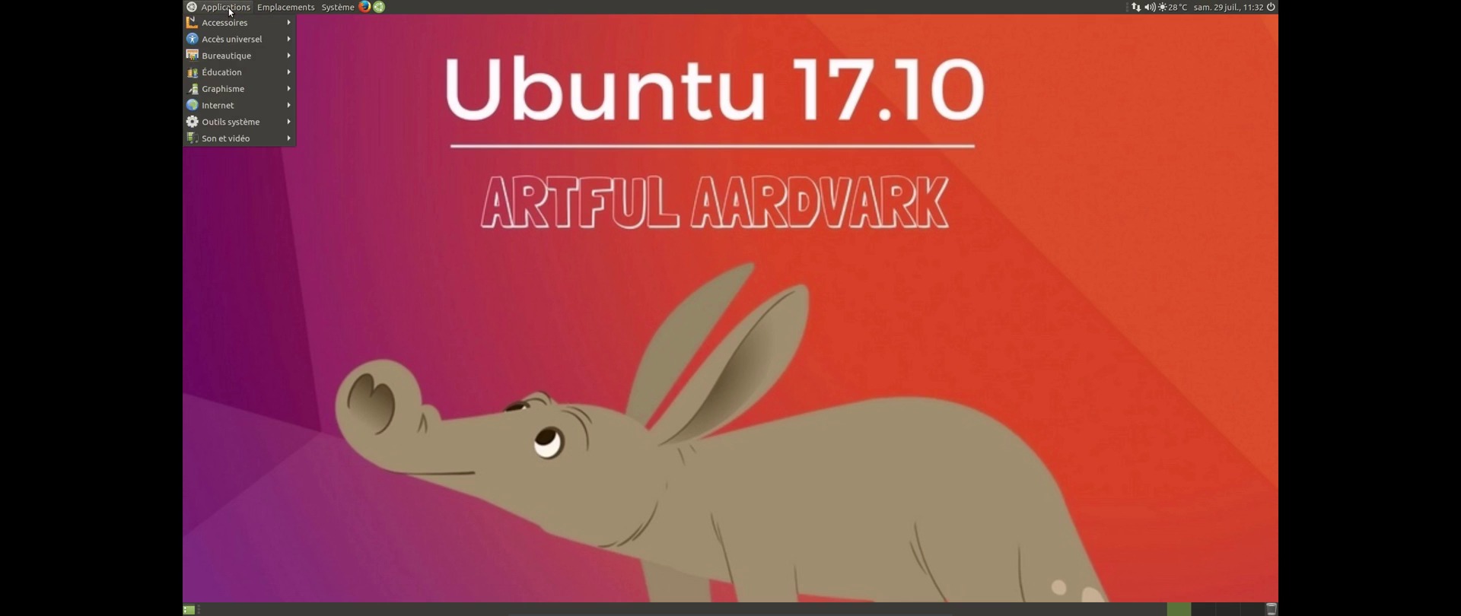
pyautogui.moveTo(224, 124)
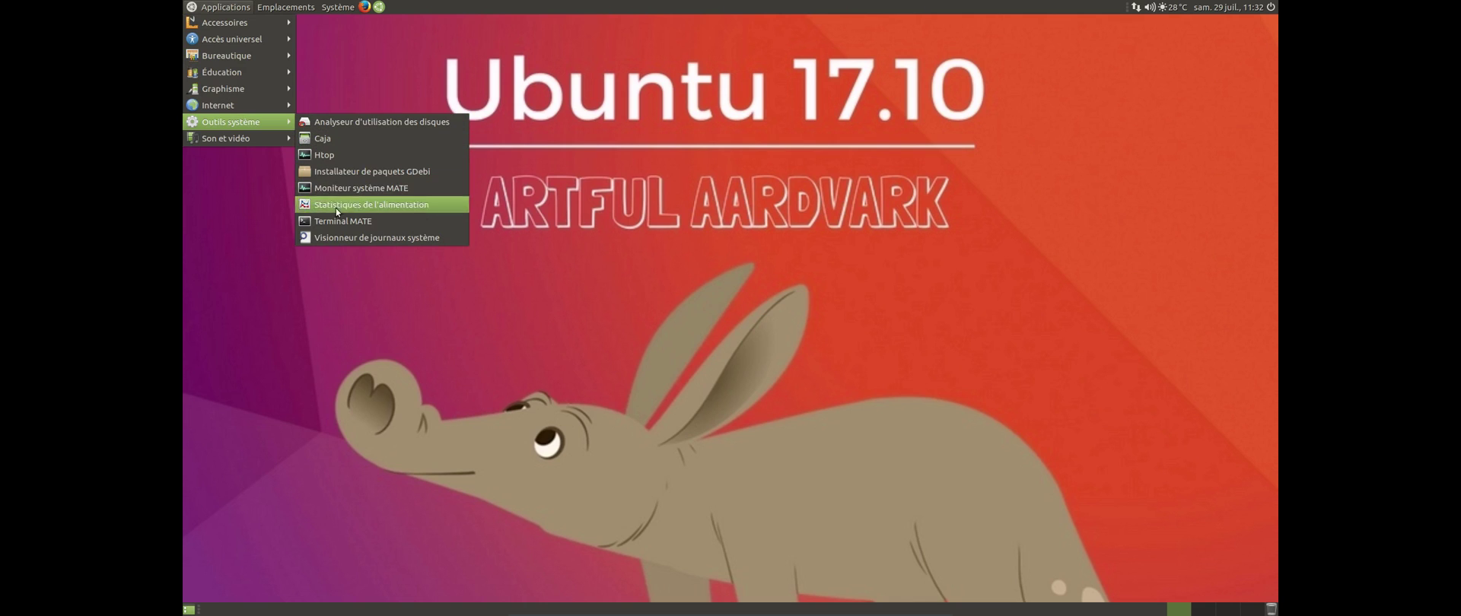
pyautogui.click(343, 156)
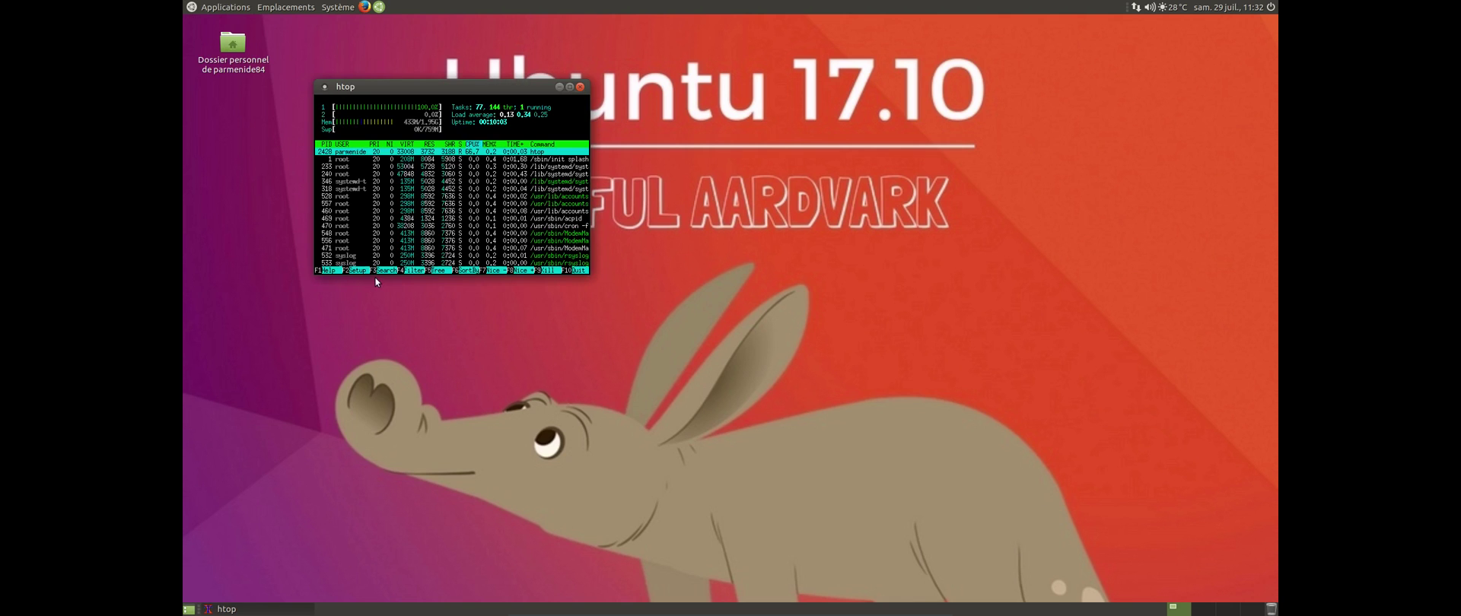
pyautogui.click(569, 87)
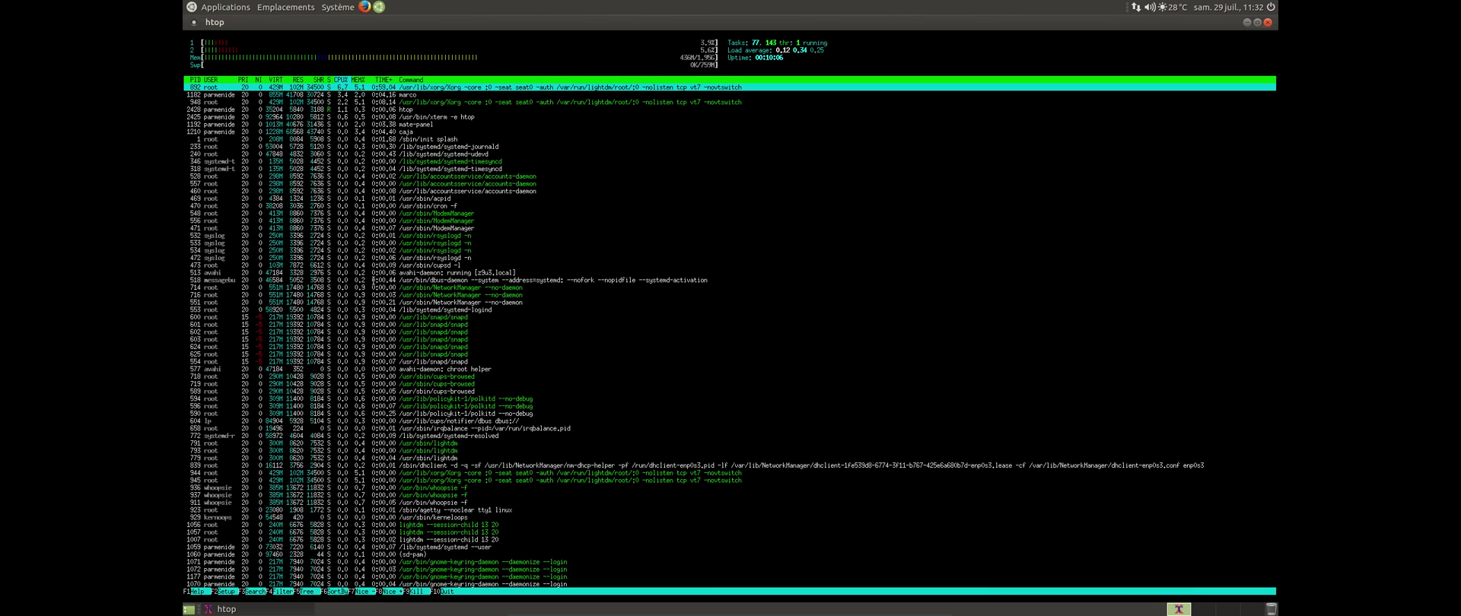
pyautogui.click(612, 258)
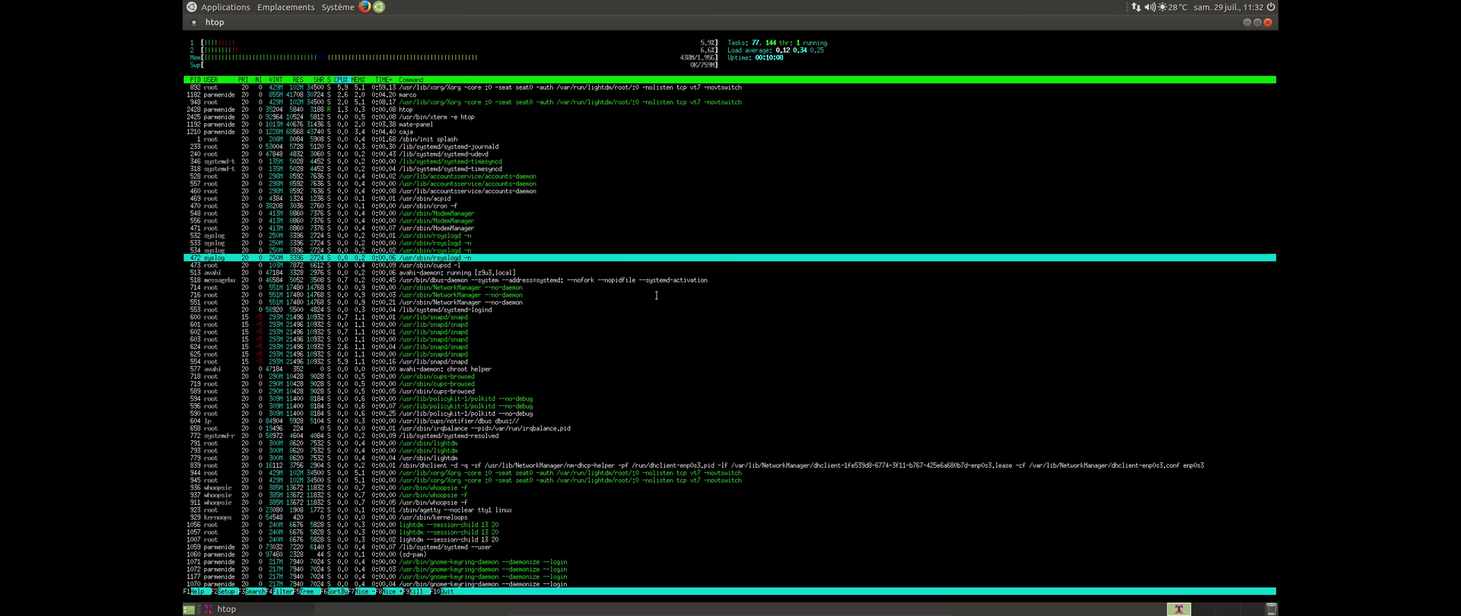
pyautogui.click(1268, 22)
# Step: Open MATE Terminal, run htop, and examine the memory use and running processes while repositioning the window
pyautogui.click(342, 8)
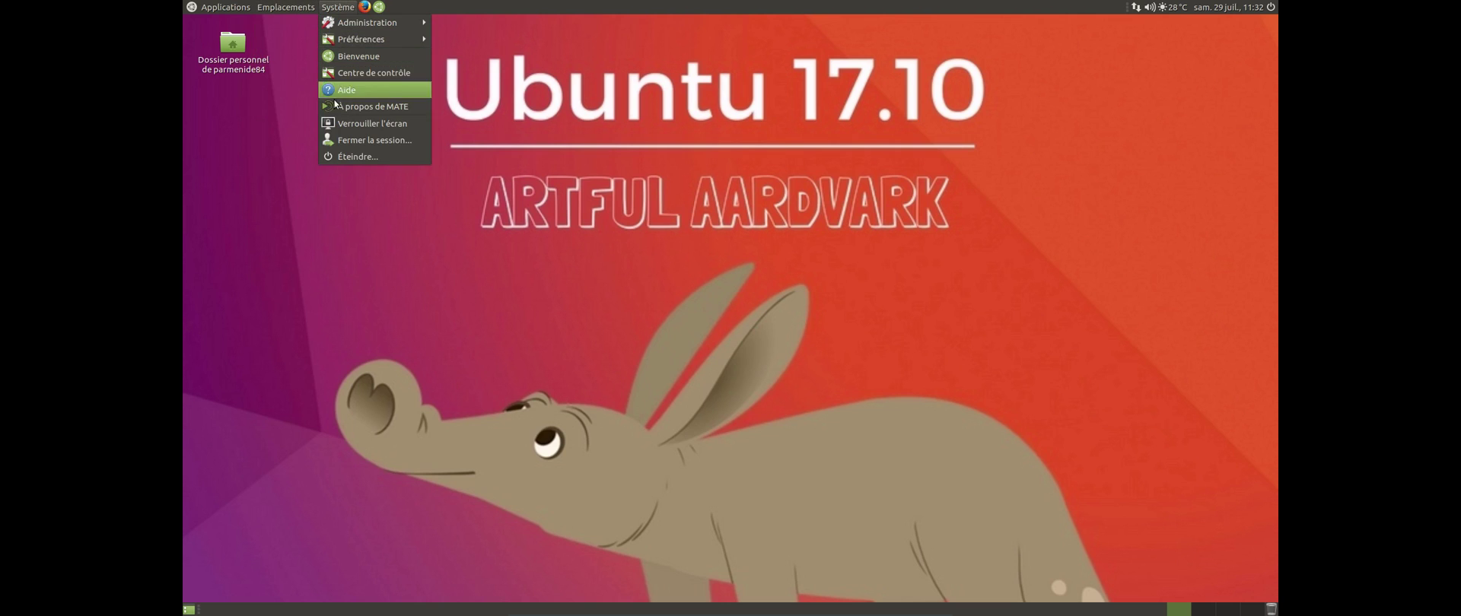
pyautogui.moveTo(232, 9)
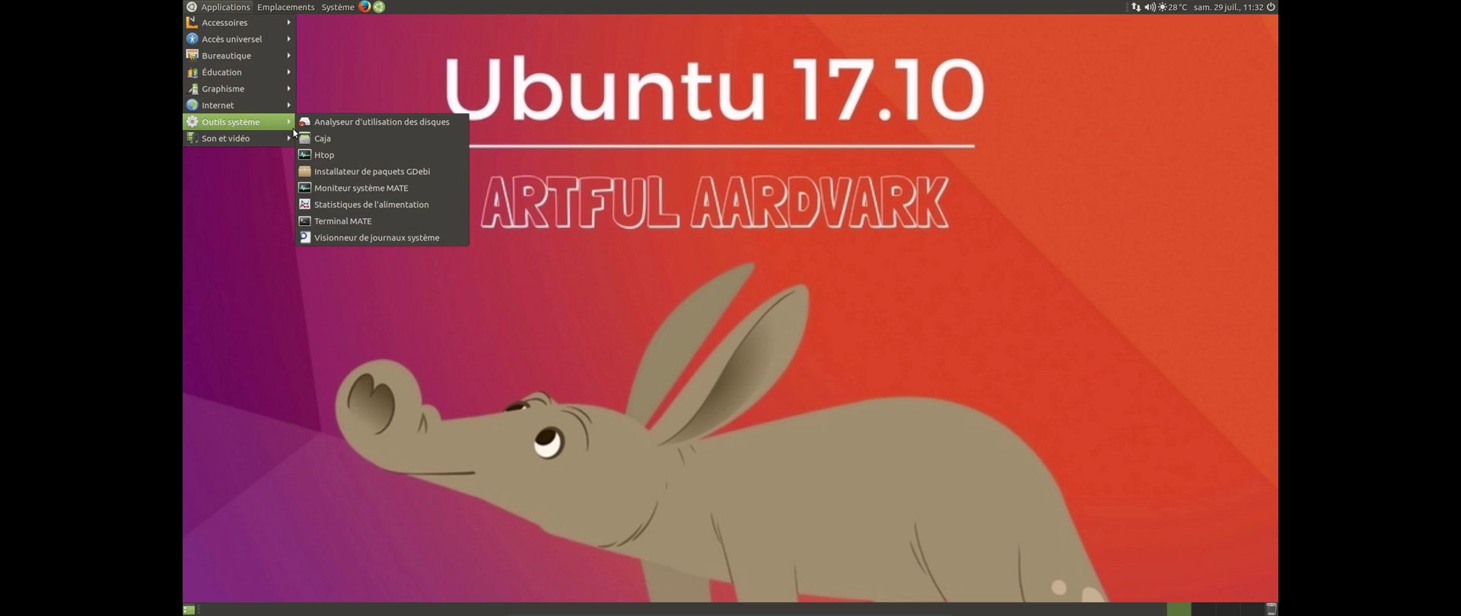
pyautogui.click(344, 220)
pyautogui.write('htop')
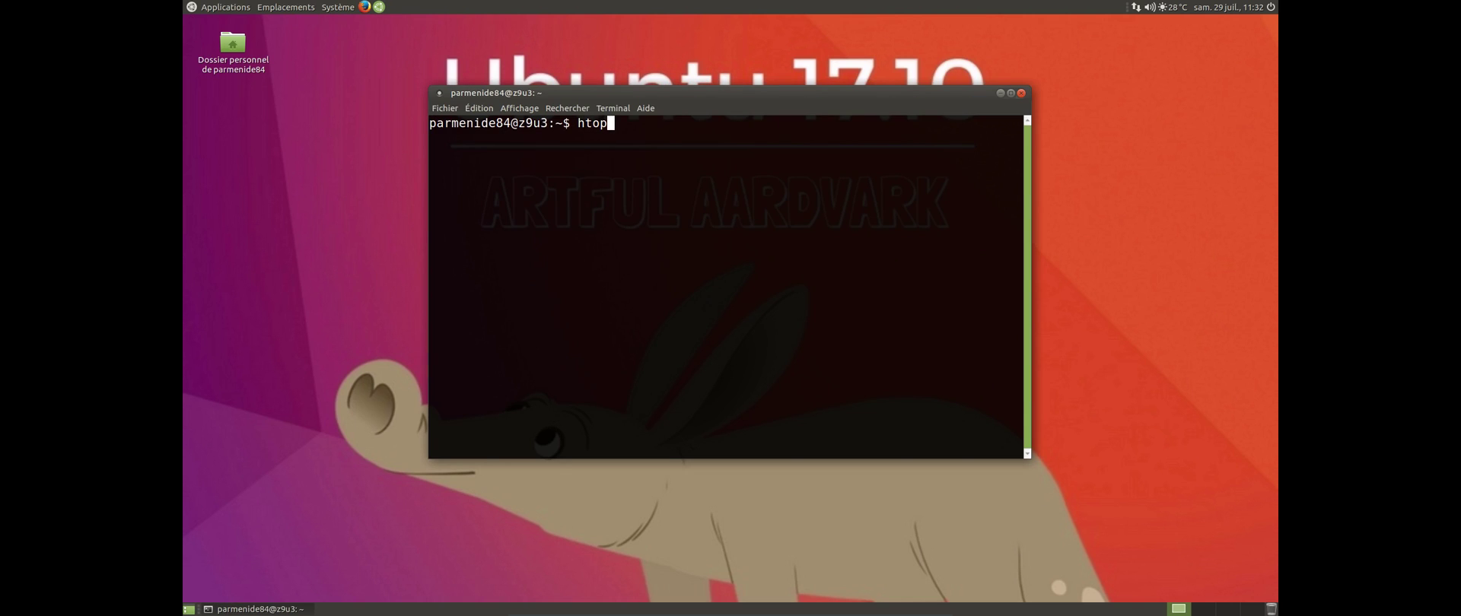
pyautogui.press('Return')
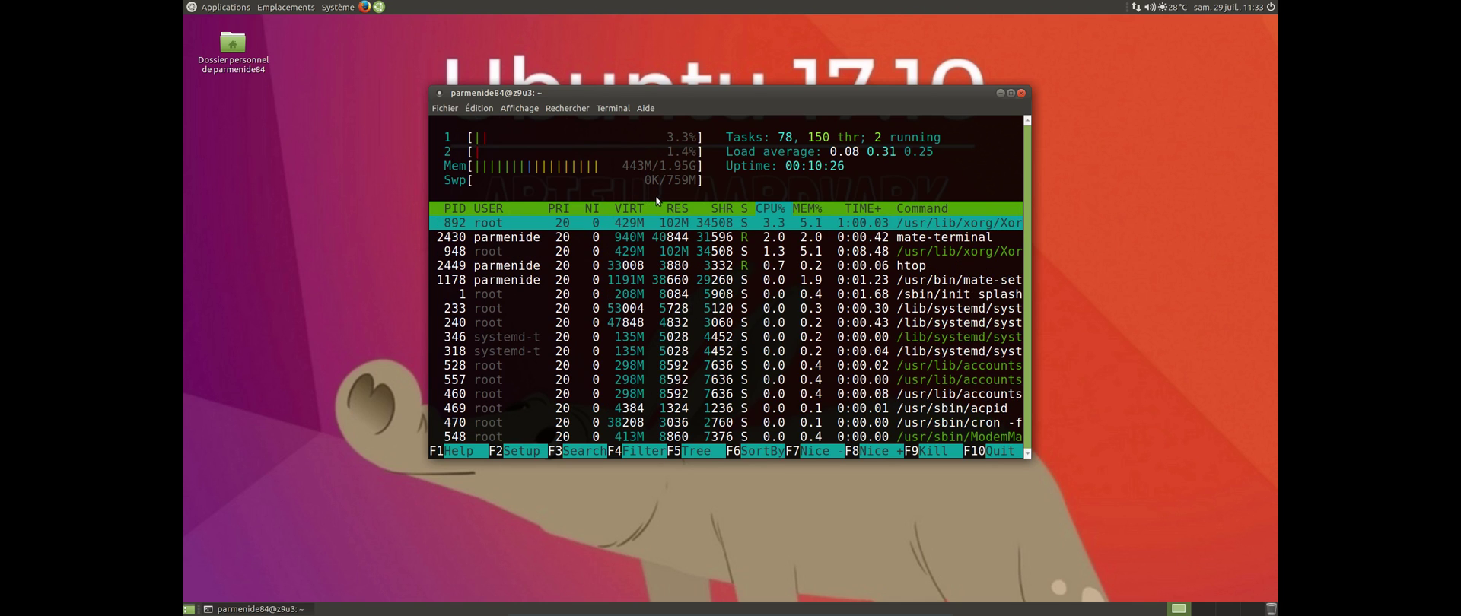
pyautogui.moveTo(713, 100); pyautogui.dragTo(641, 126)
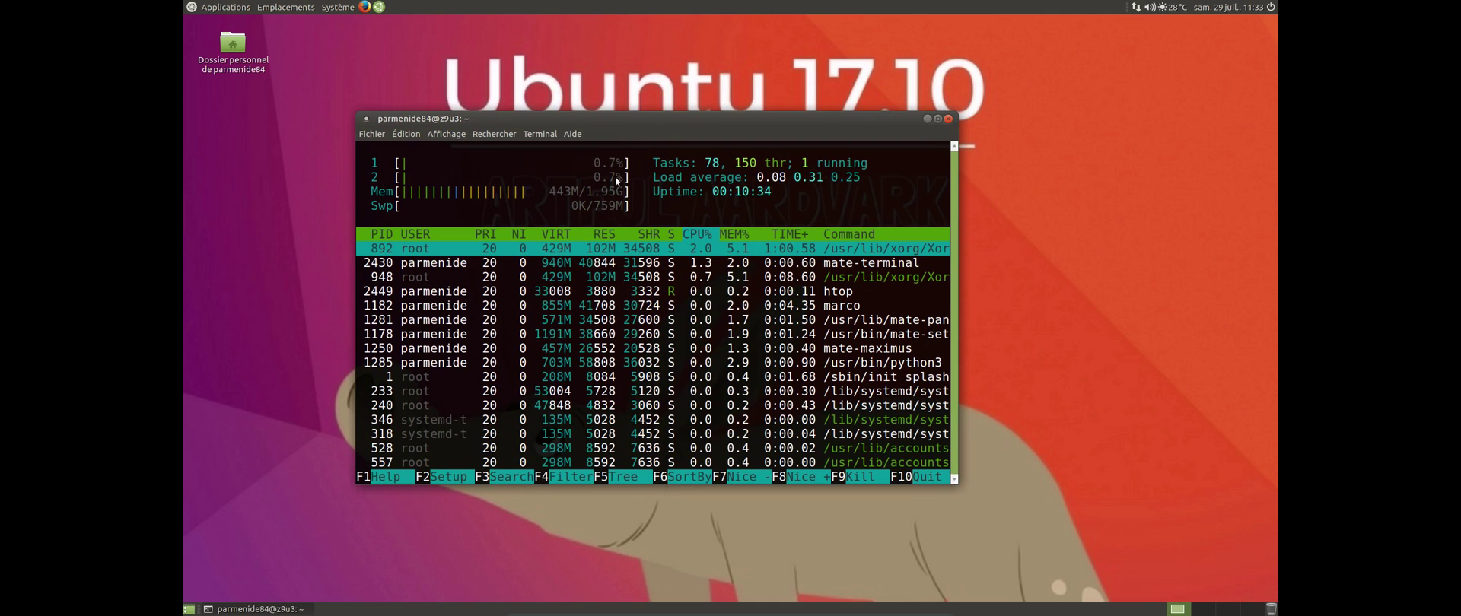
pyautogui.moveTo(635, 120); pyautogui.dragTo(688, 159)
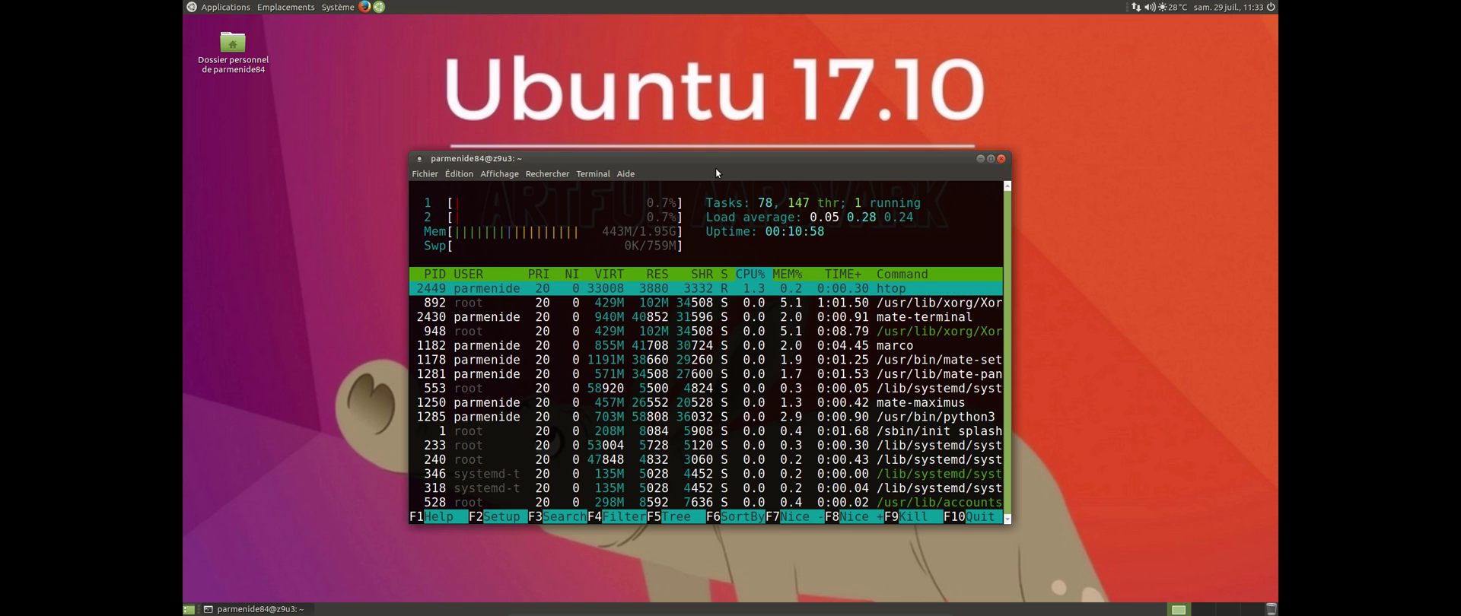
pyautogui.moveTo(714, 158); pyautogui.dragTo(715, 161)
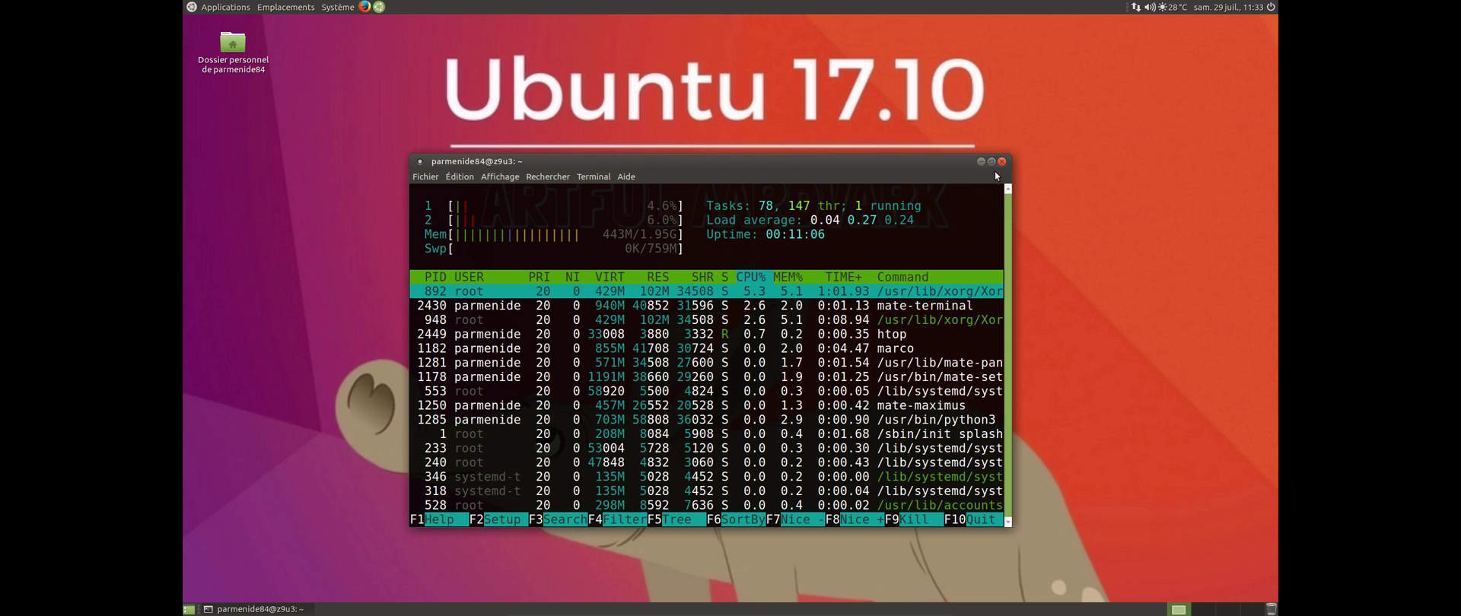
# Step: Quit htop and display the system's kernel information with uname -a
pyautogui.write('q')
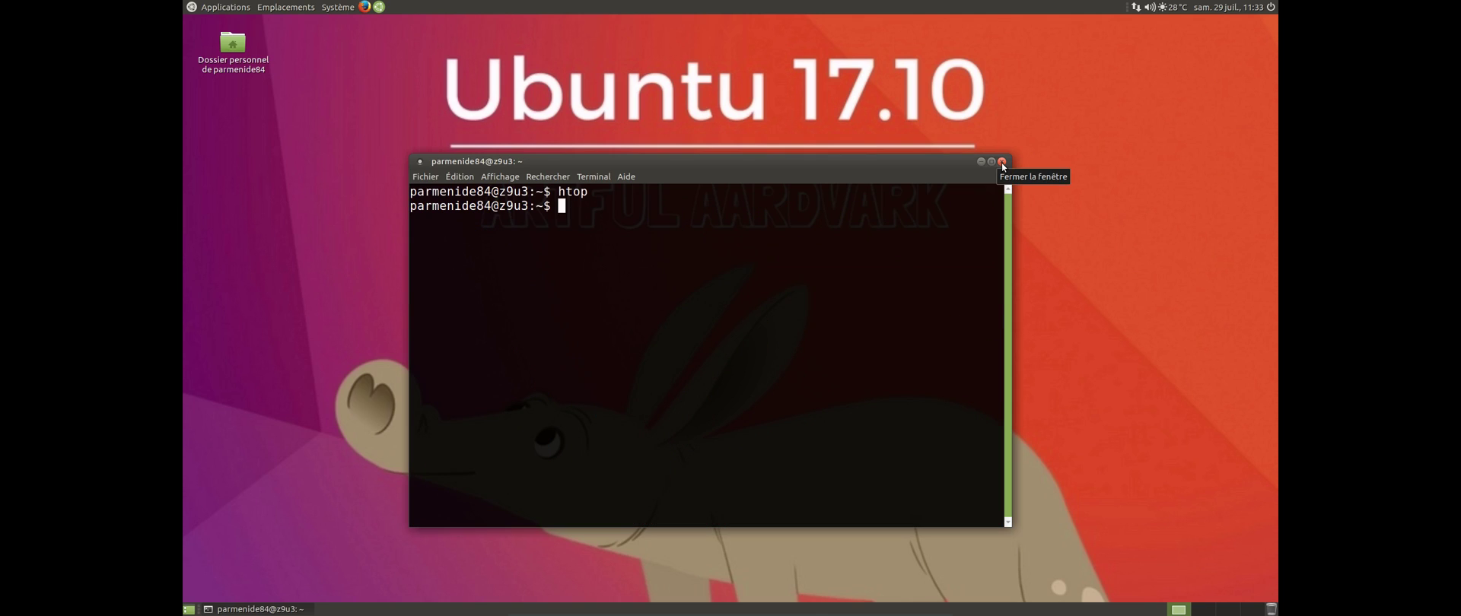
pyautogui.write('uname -a')
pyautogui.press('Return')
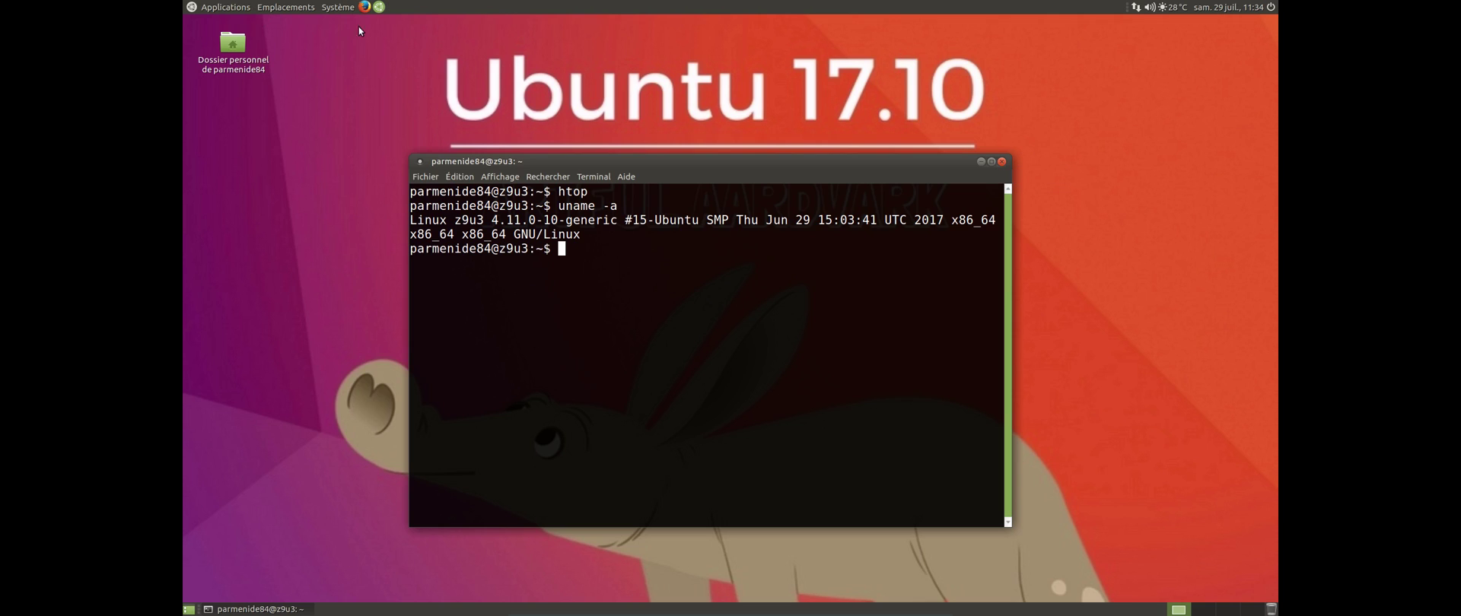
# Step: Search the web in Firefox for "kernel linux" and open The Linux Kernel Archives site
pyautogui.click(365, 7)
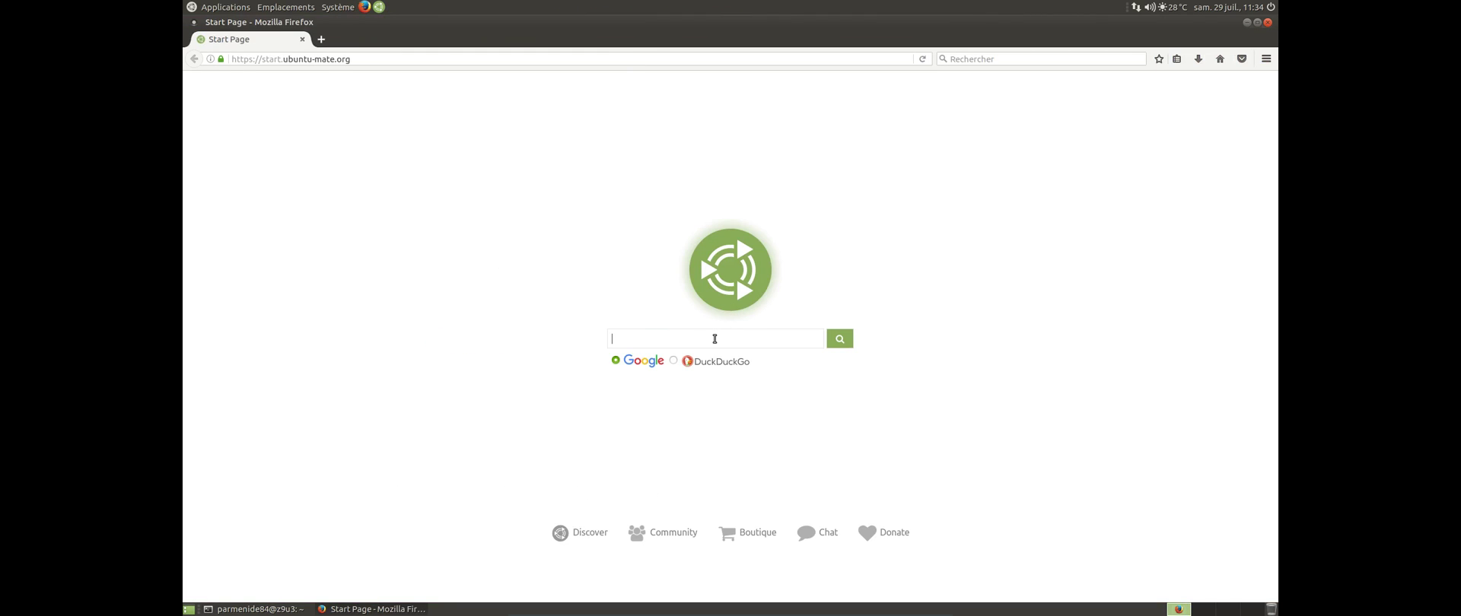
pyautogui.write('ernel linux')
pyautogui.press('Return')
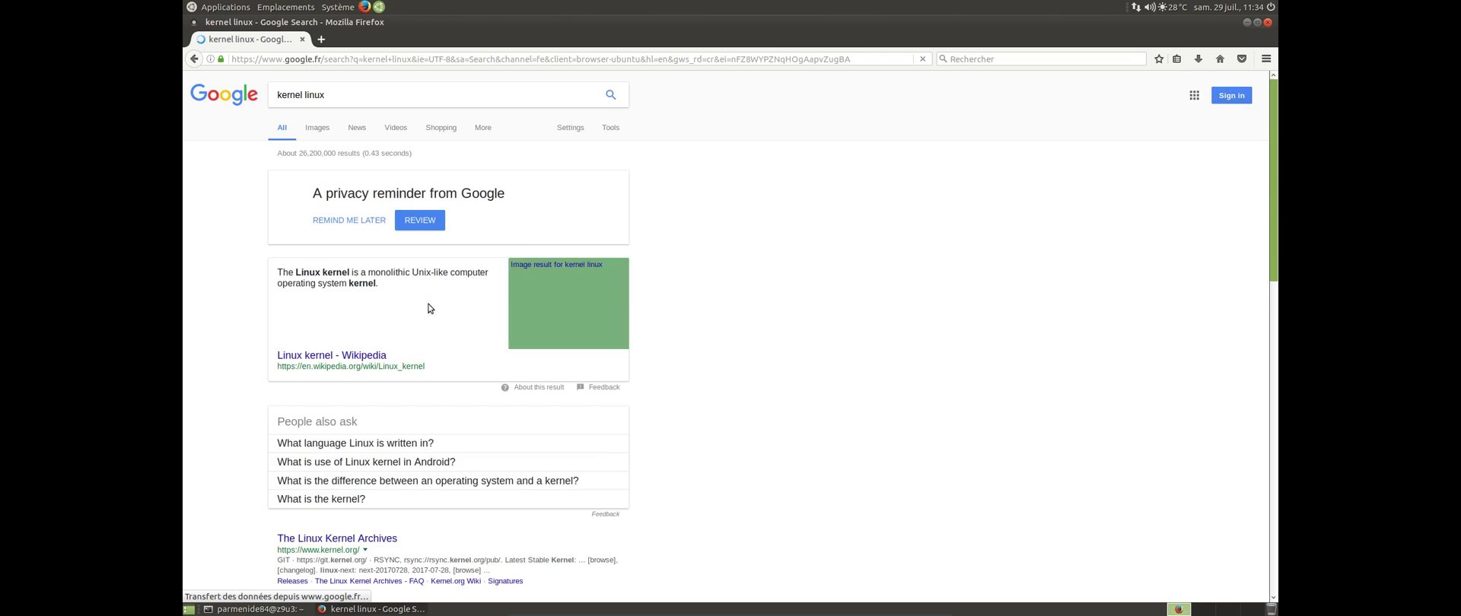
pyautogui.scroll(-2, 365, 464)
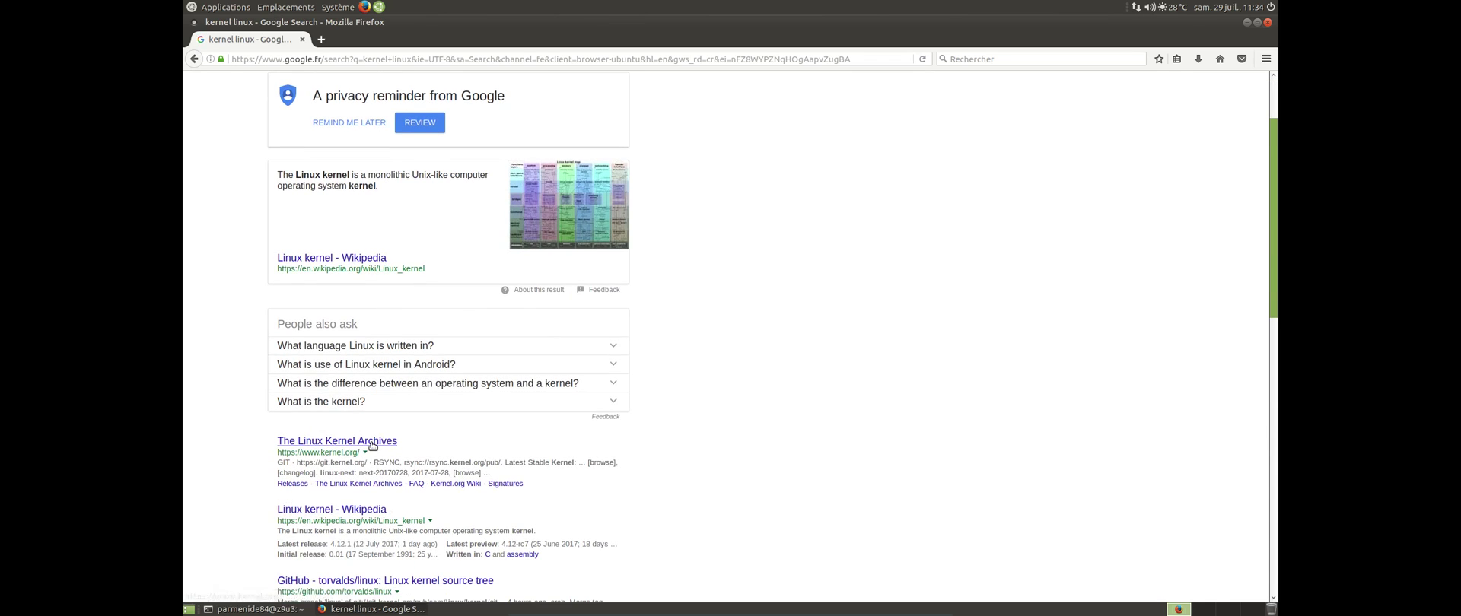
pyautogui.click(319, 441)
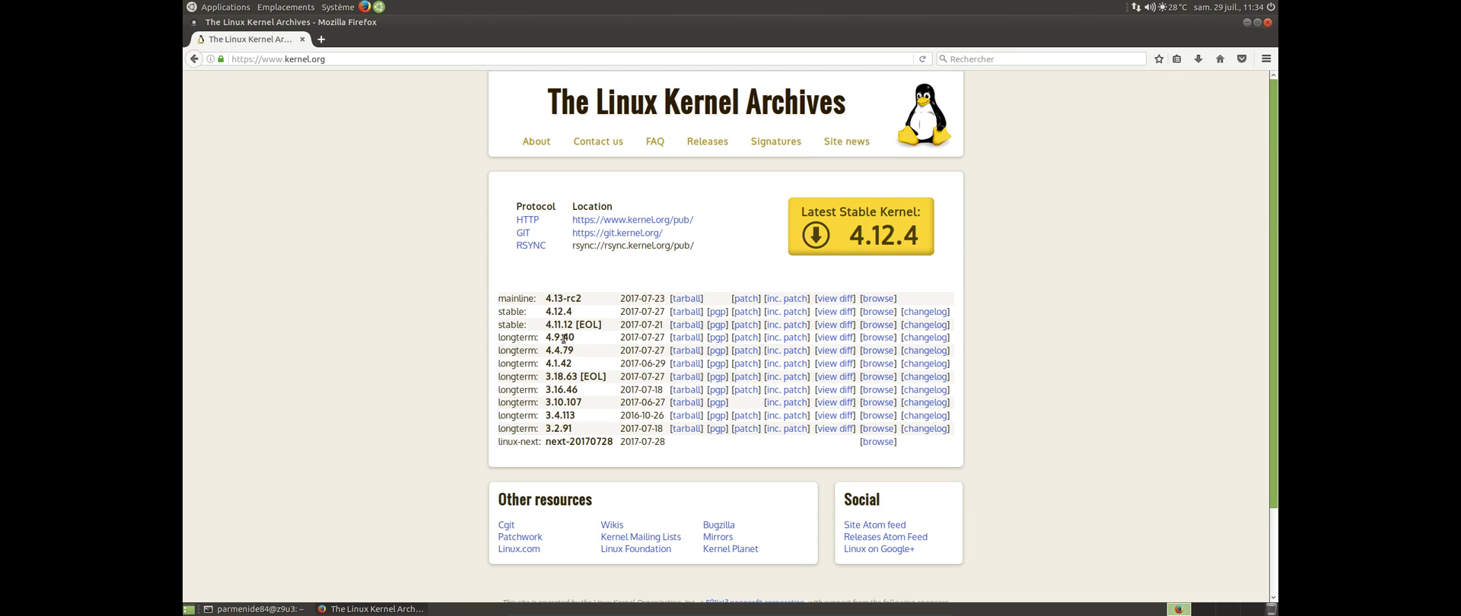
# Step: Examine the longterm 4.9.40 entry and the latest stable kernel, then close Firefox and the terminal
pyautogui.moveTo(547, 337); pyautogui.dragTo(585, 344)
pyautogui.click(586, 344)
pyautogui.moveTo(564, 337); pyautogui.dragTo(584, 342)
pyautogui.click(584, 343)
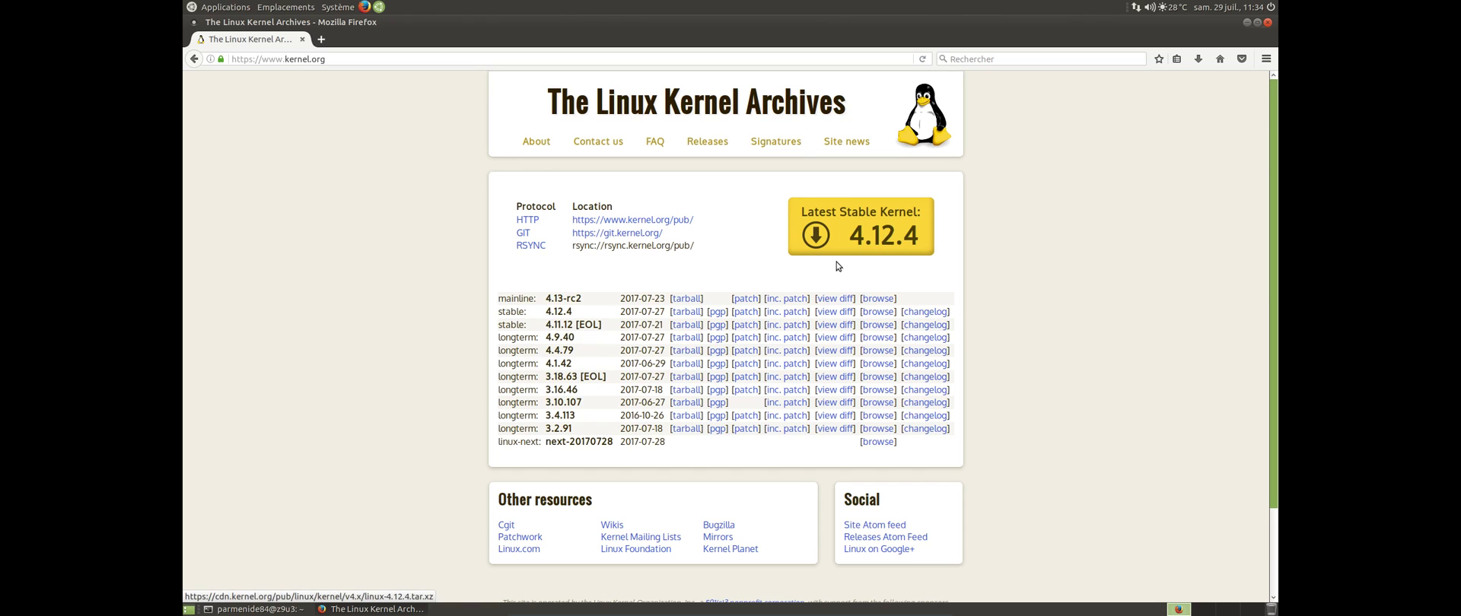
pyautogui.click(1268, 23)
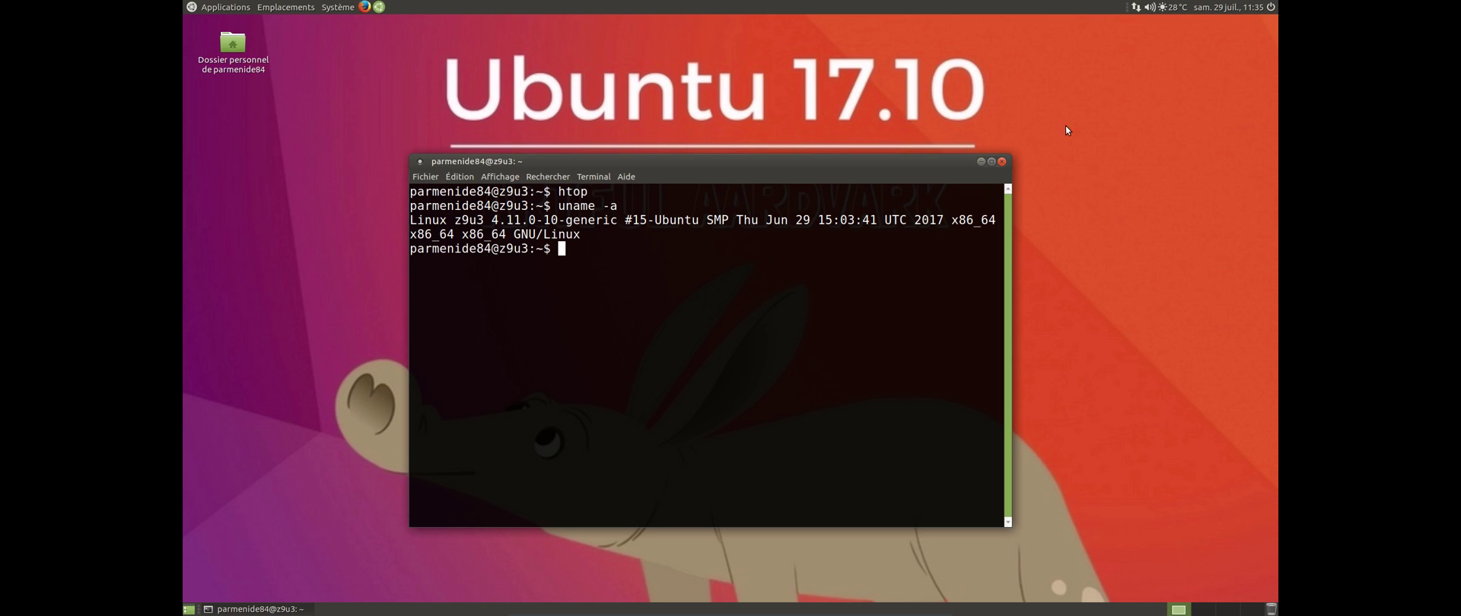
pyautogui.click(1005, 156)
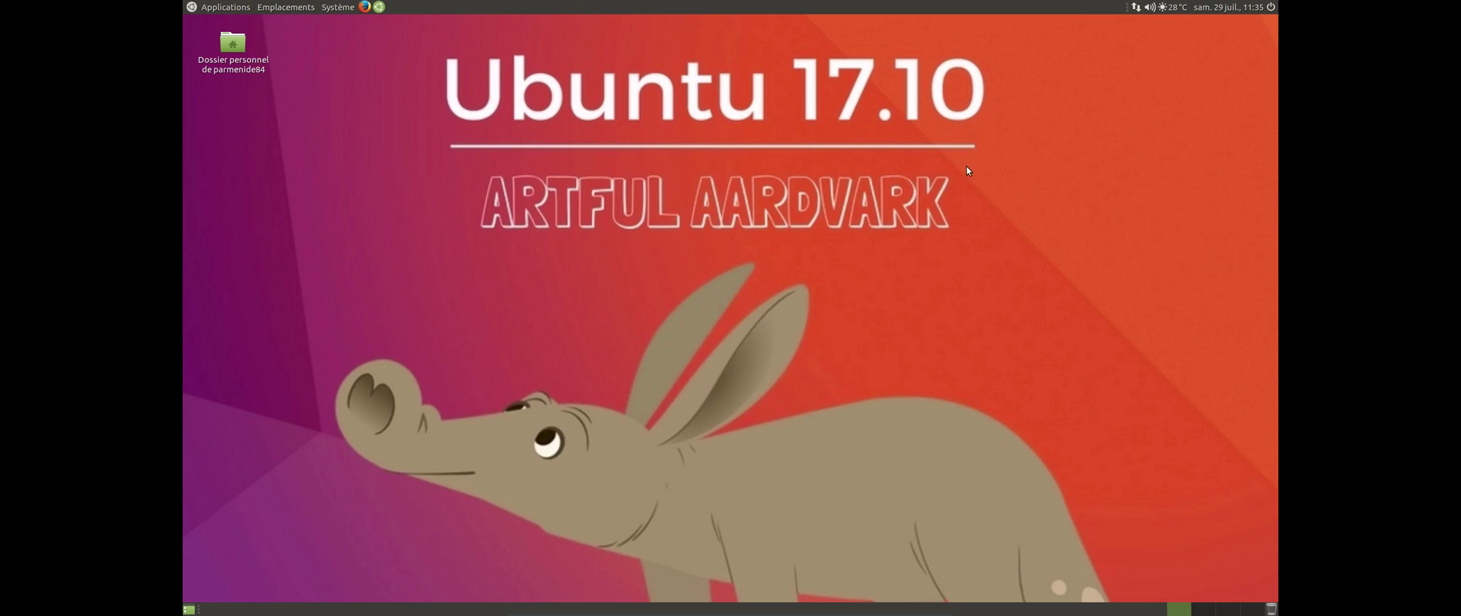
# Step: Launch the VLC media player, check its version information, and close it
pyautogui.click(211, 9)
pyautogui.moveTo(259, 139)
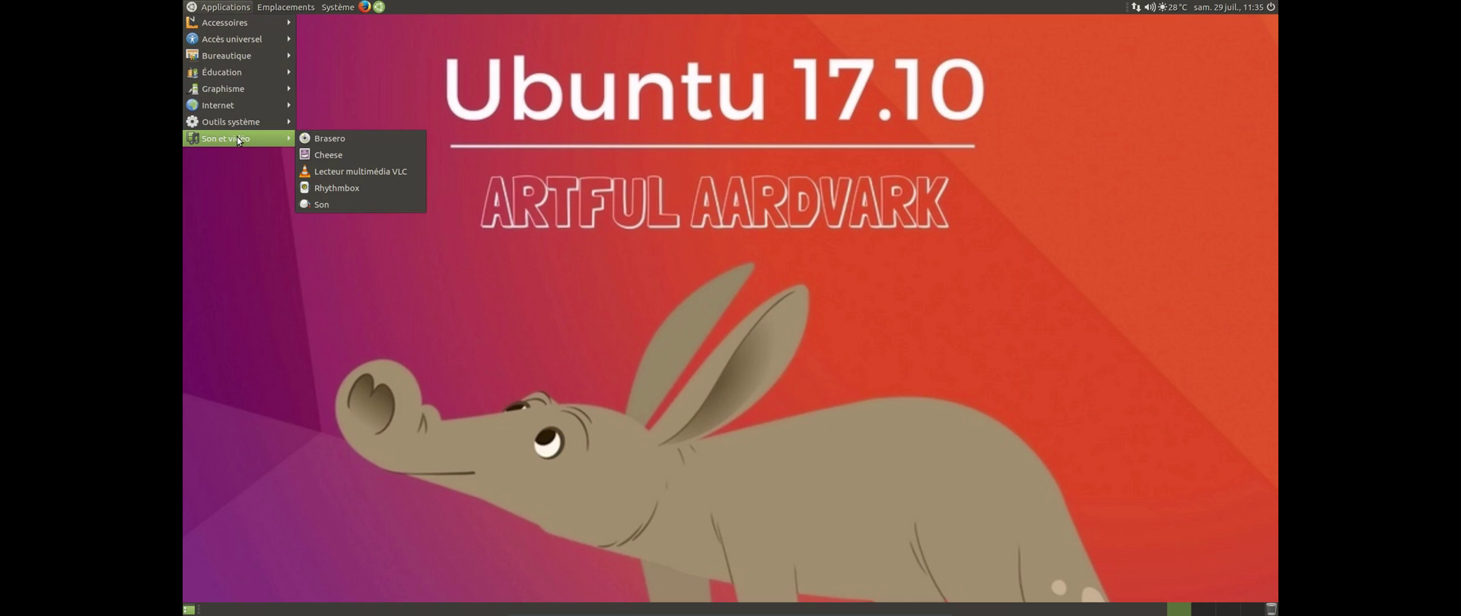
pyautogui.click(361, 171)
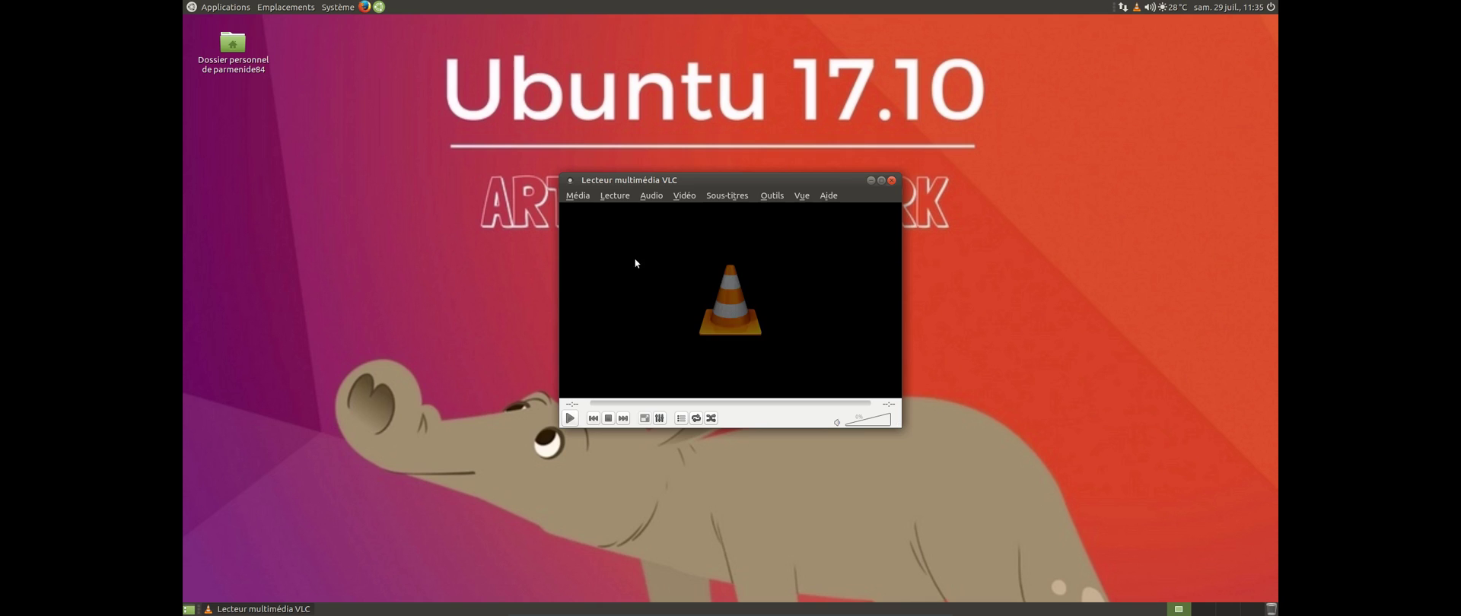
pyautogui.click(831, 197)
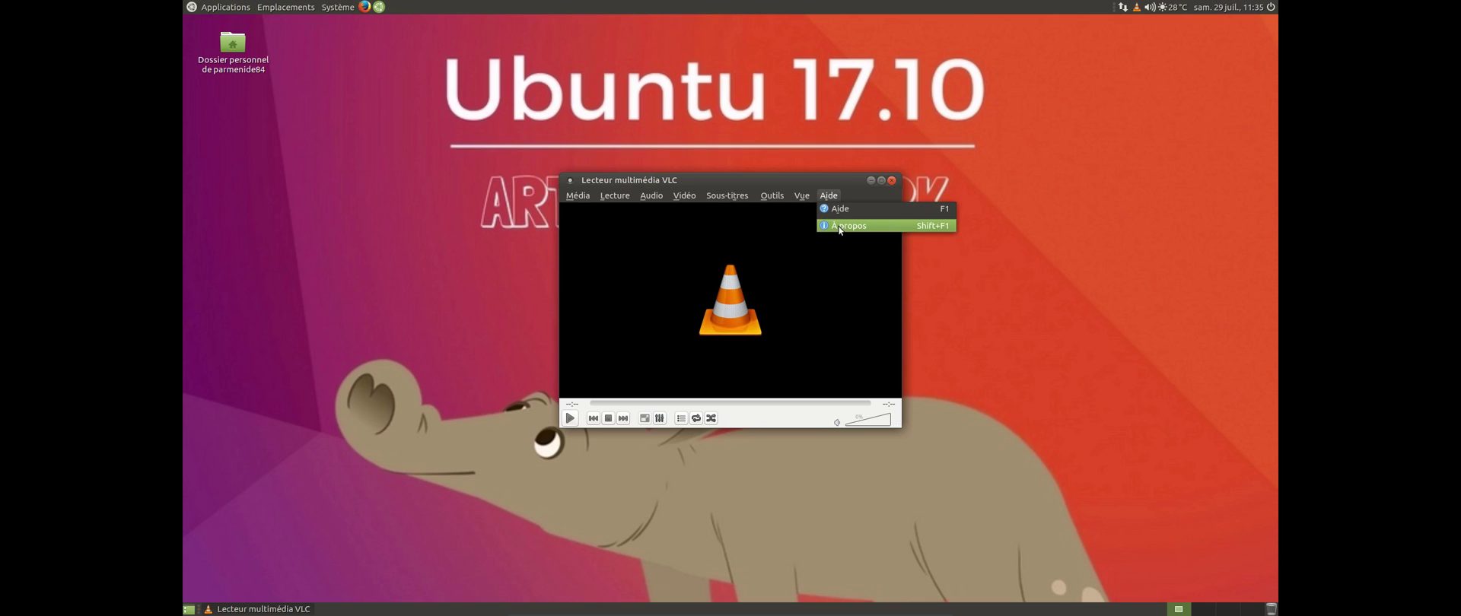
pyautogui.click(840, 227)
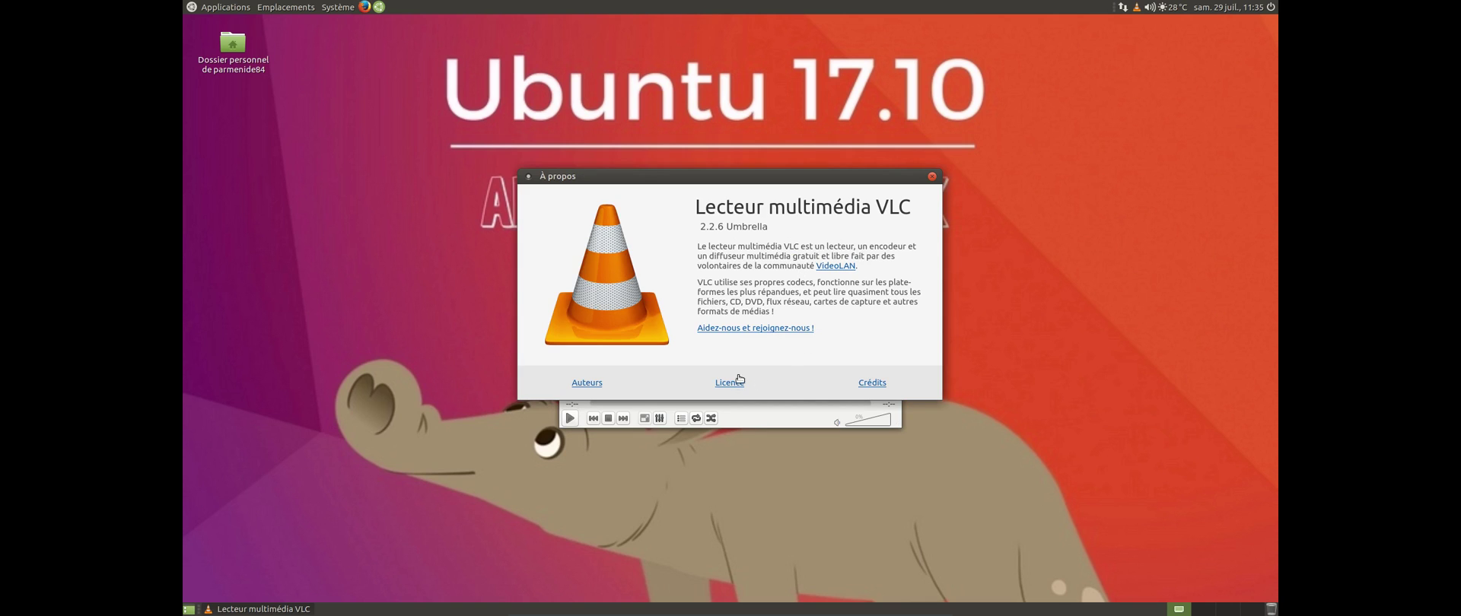
pyautogui.click(933, 178)
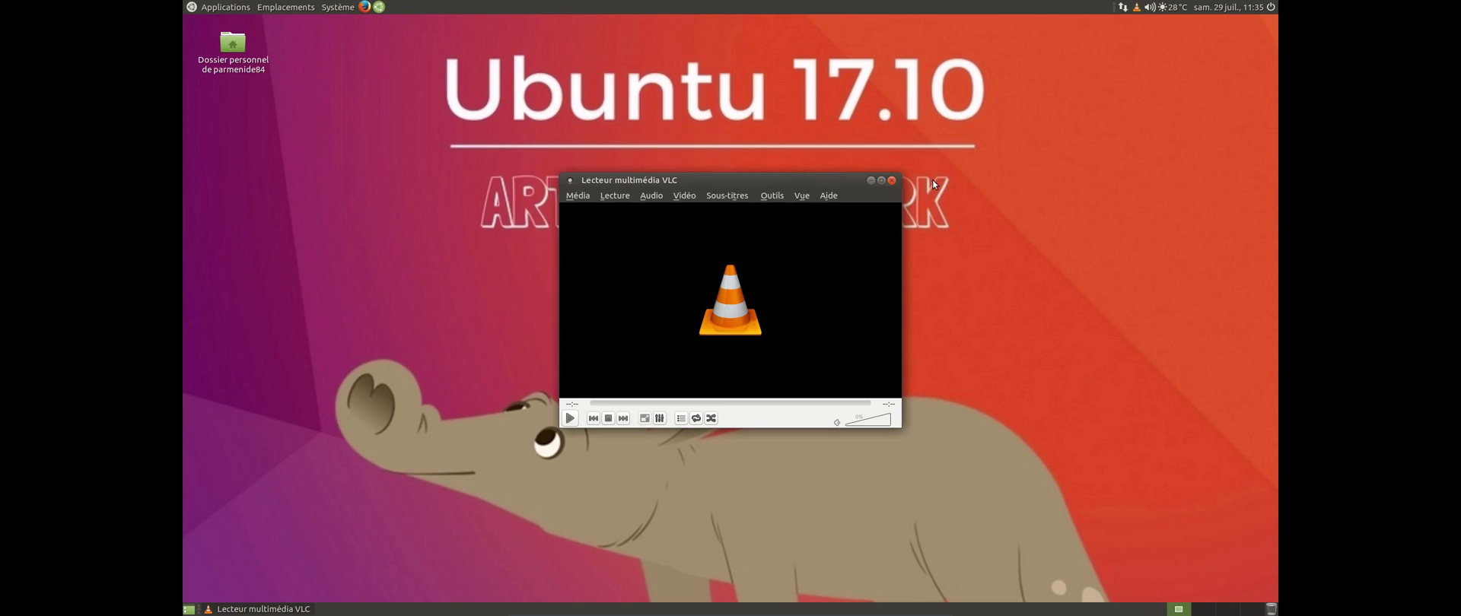
pyautogui.click(891, 181)
# Step: Look through the installed application categories, including Internet, Éducation and Graphisme
pyautogui.click(199, 13)
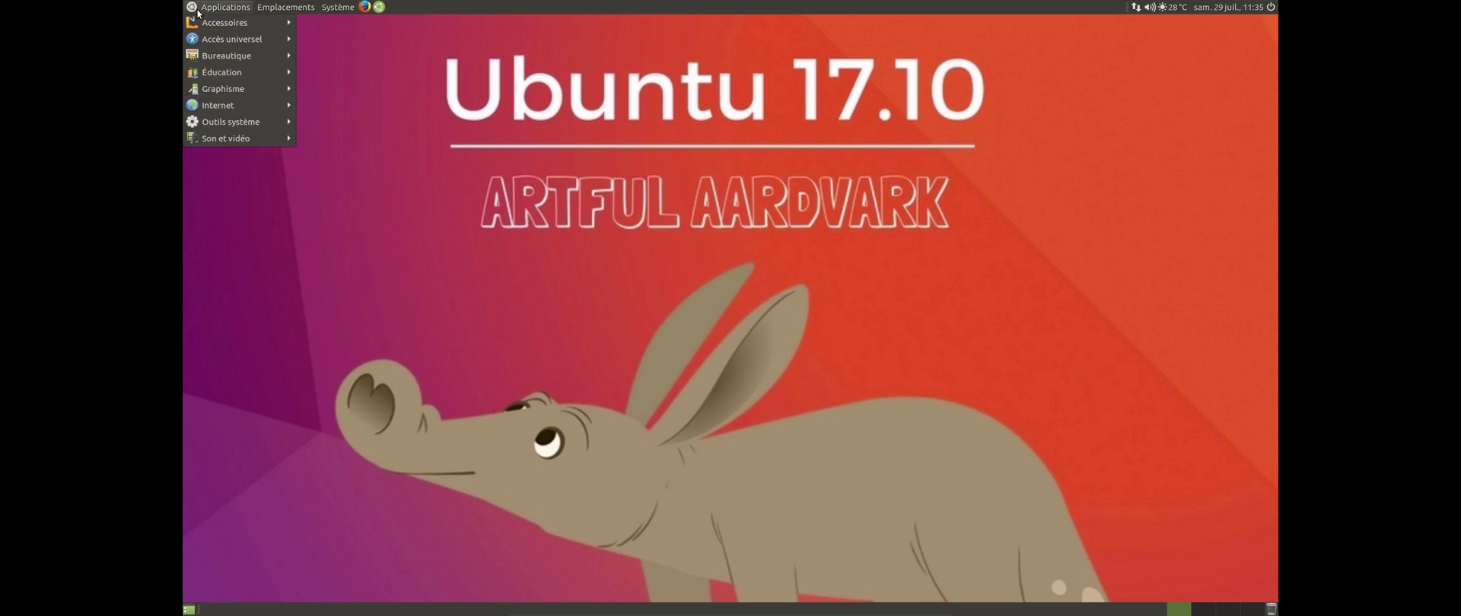
pyautogui.moveTo(238, 126)
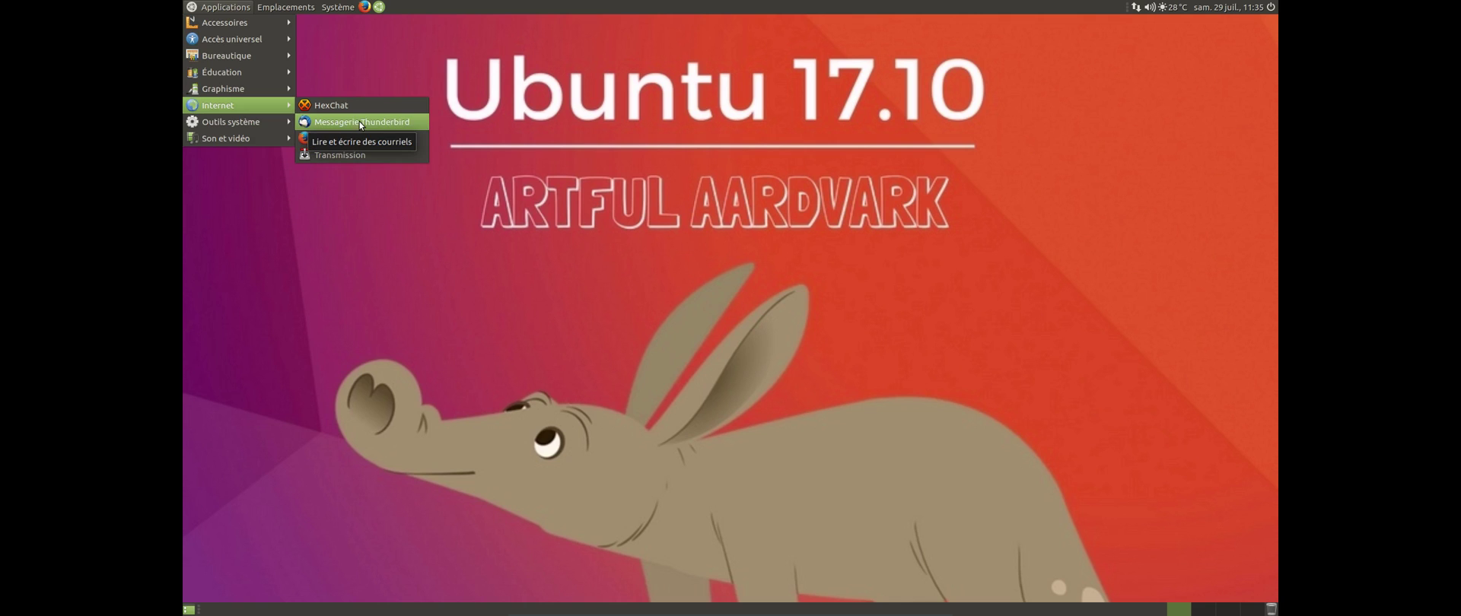
pyautogui.moveTo(281, 75)
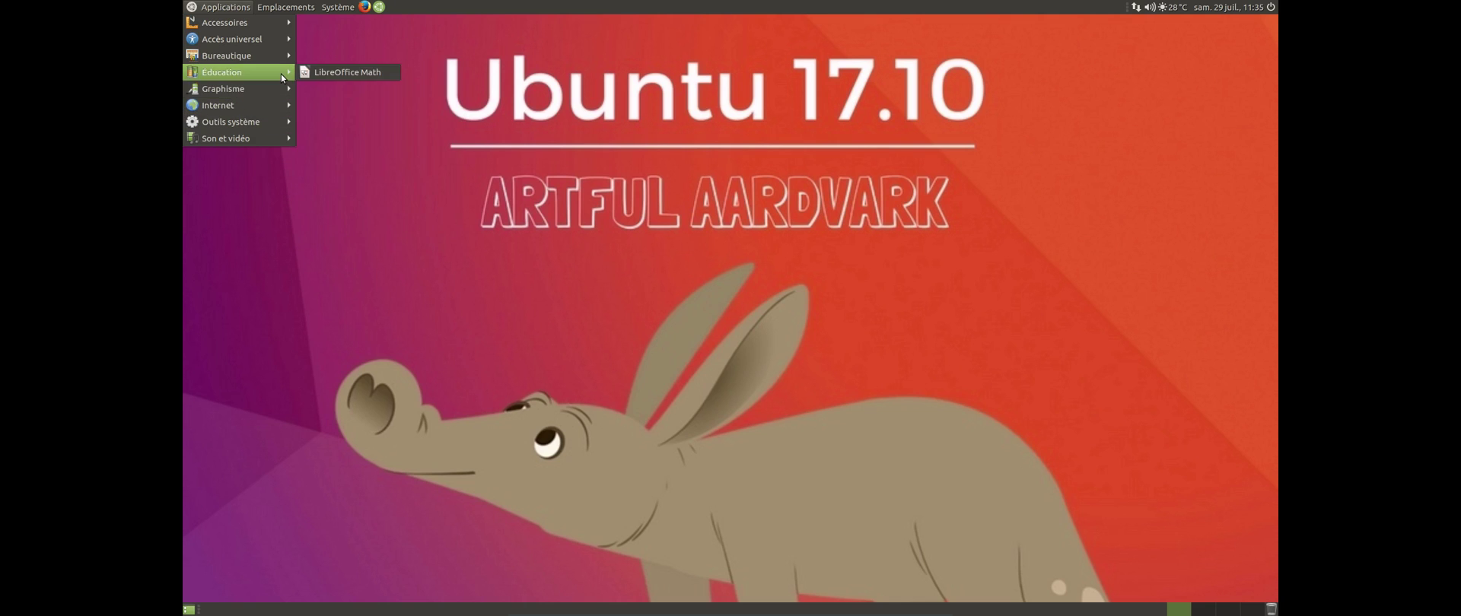
pyautogui.moveTo(270, 34)
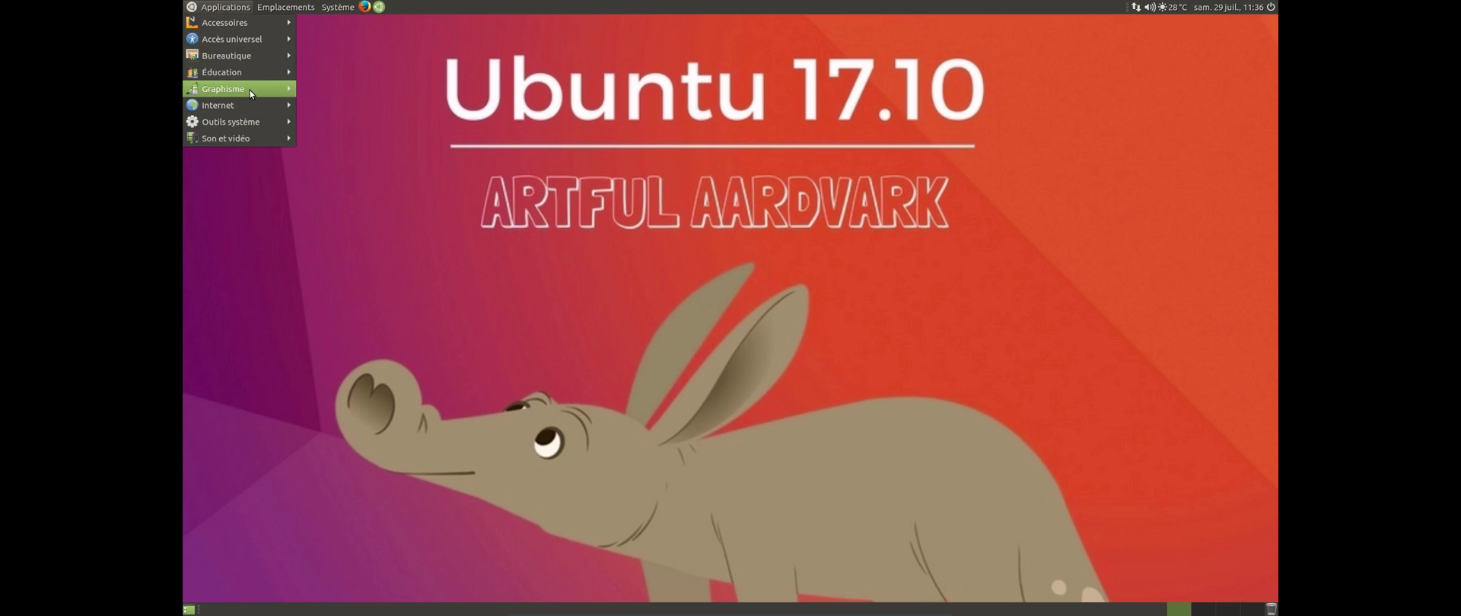
# Step: Open Software Boutique from the administration tools, view its welcome page, and close it
pyautogui.moveTo(338, 6)
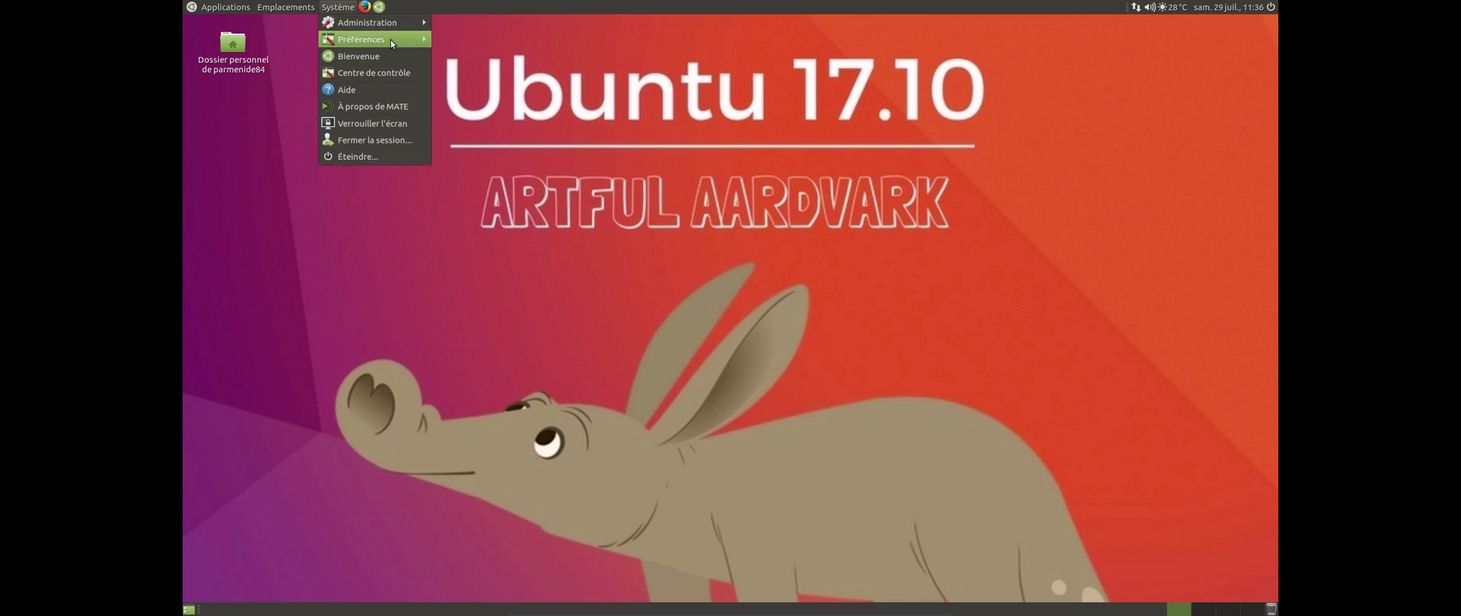
pyautogui.moveTo(402, 22)
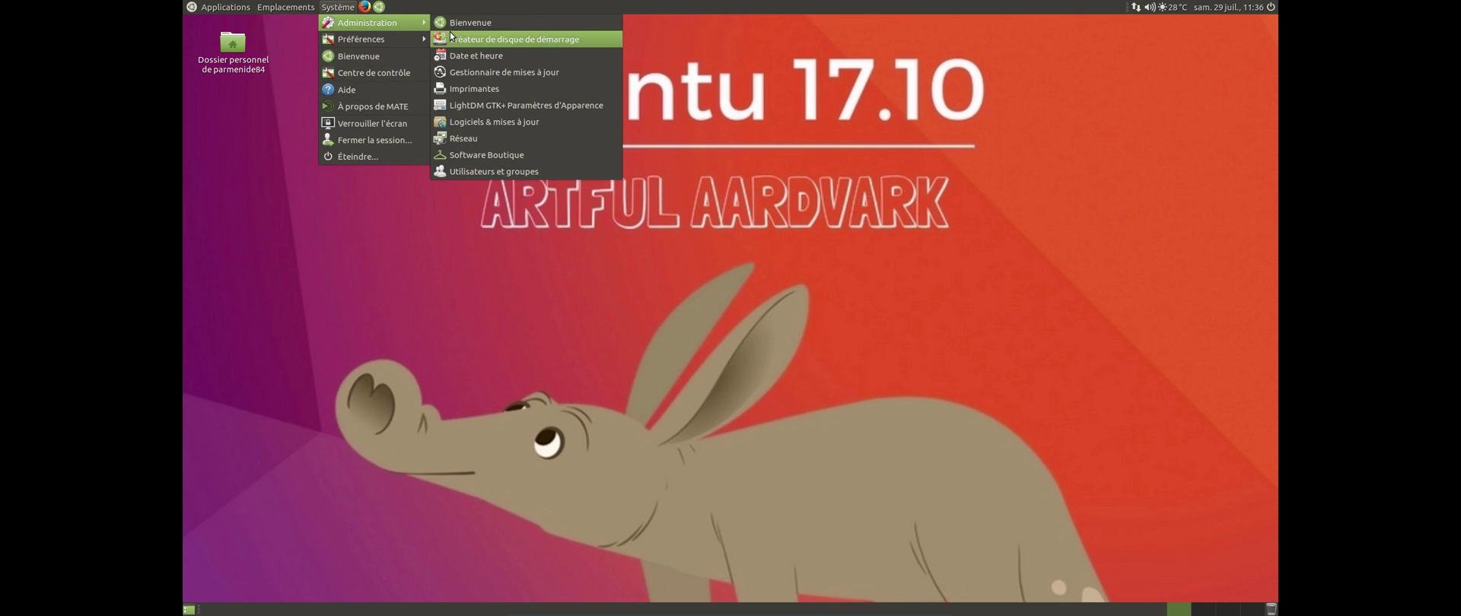
pyautogui.click(482, 154)
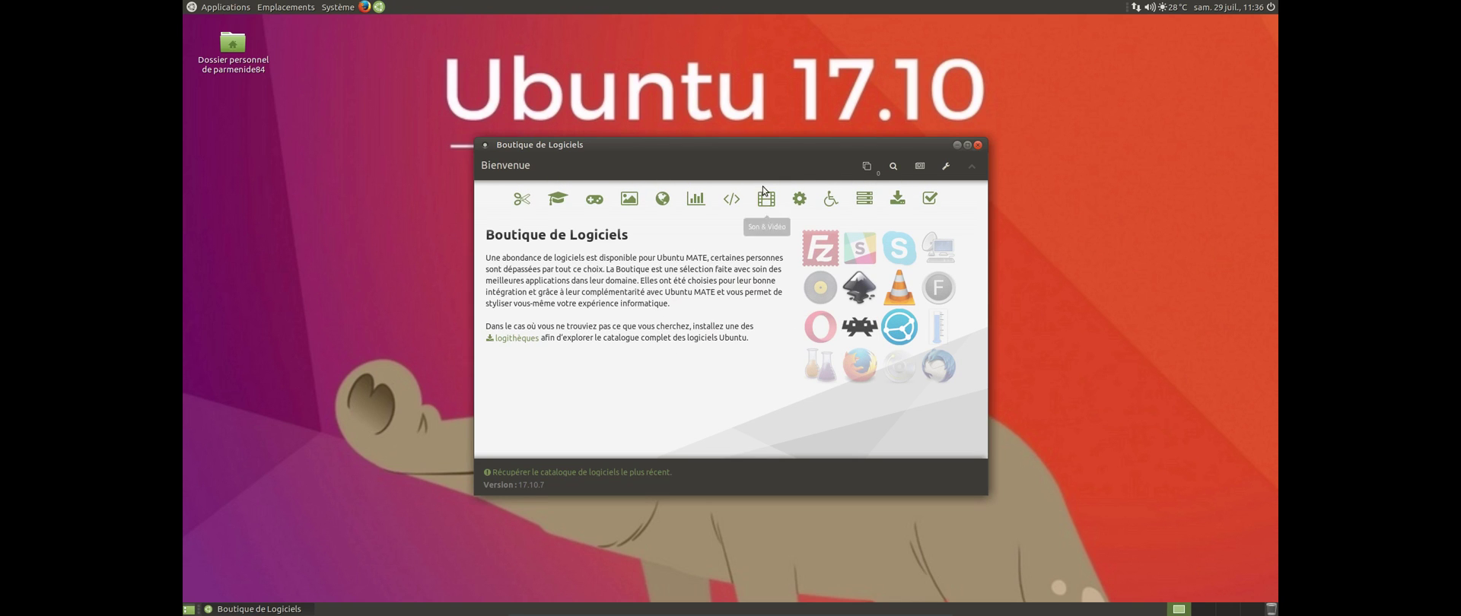
pyautogui.moveTo(760, 145); pyautogui.dragTo(947, 216)
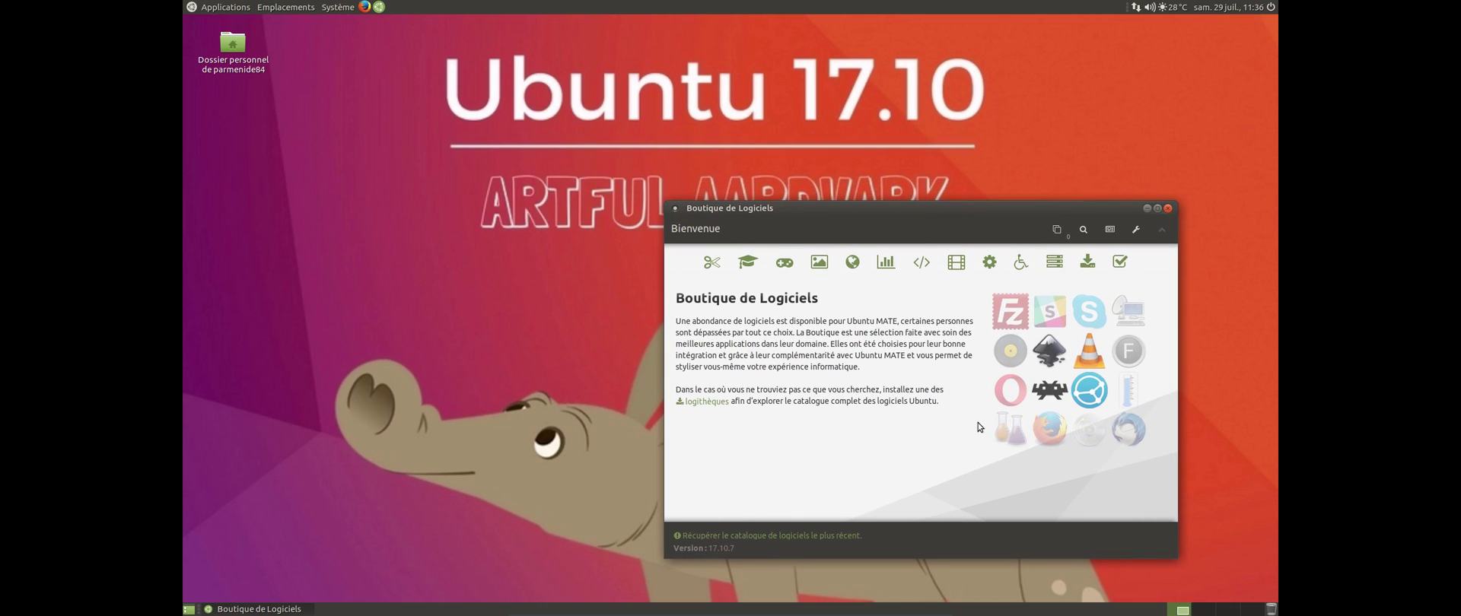
pyautogui.click(1170, 208)
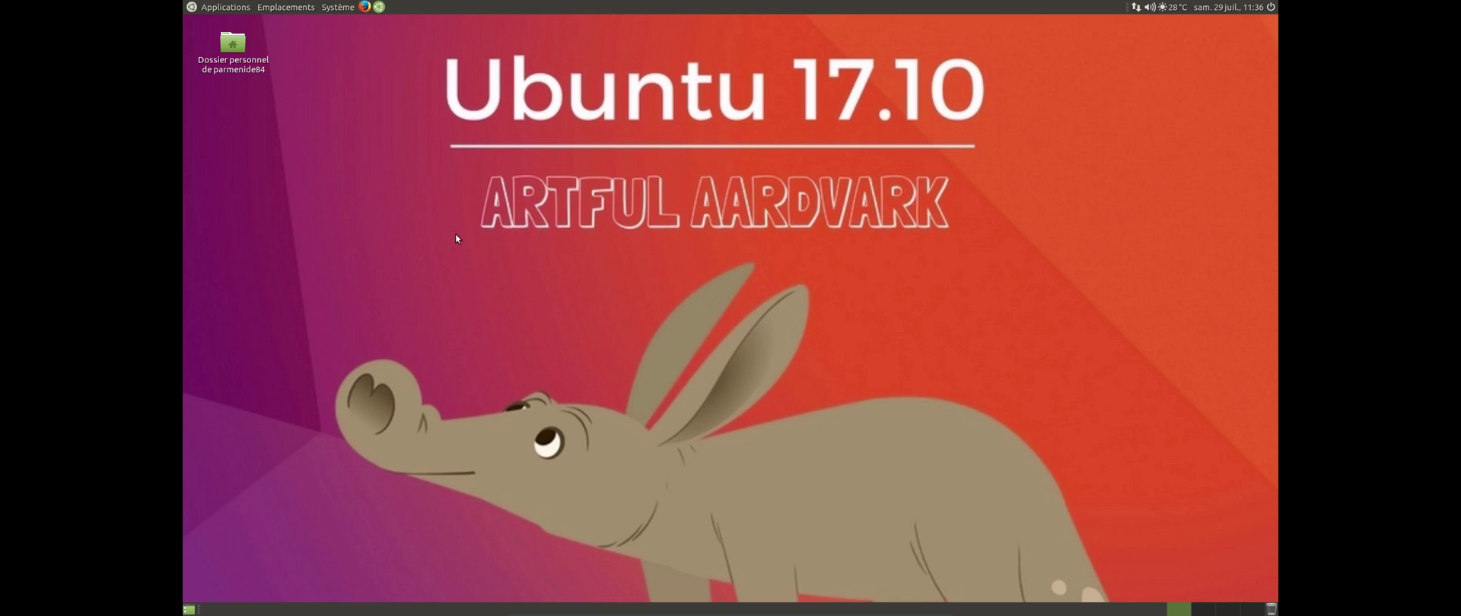
# Step: Open the desktop background preferences, set the brown cartoon aardvark picture as wallpaper, and move the preferences window aside
pyautogui.rightClick(390, 165)
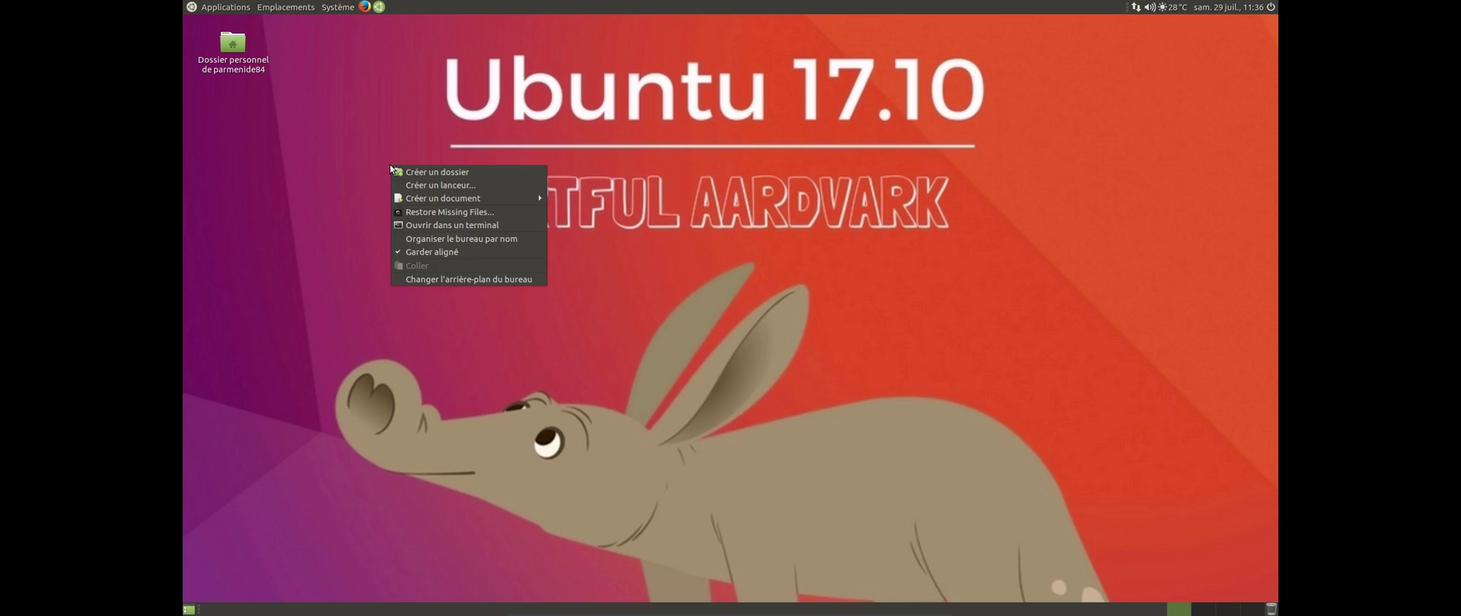
pyautogui.click(430, 280)
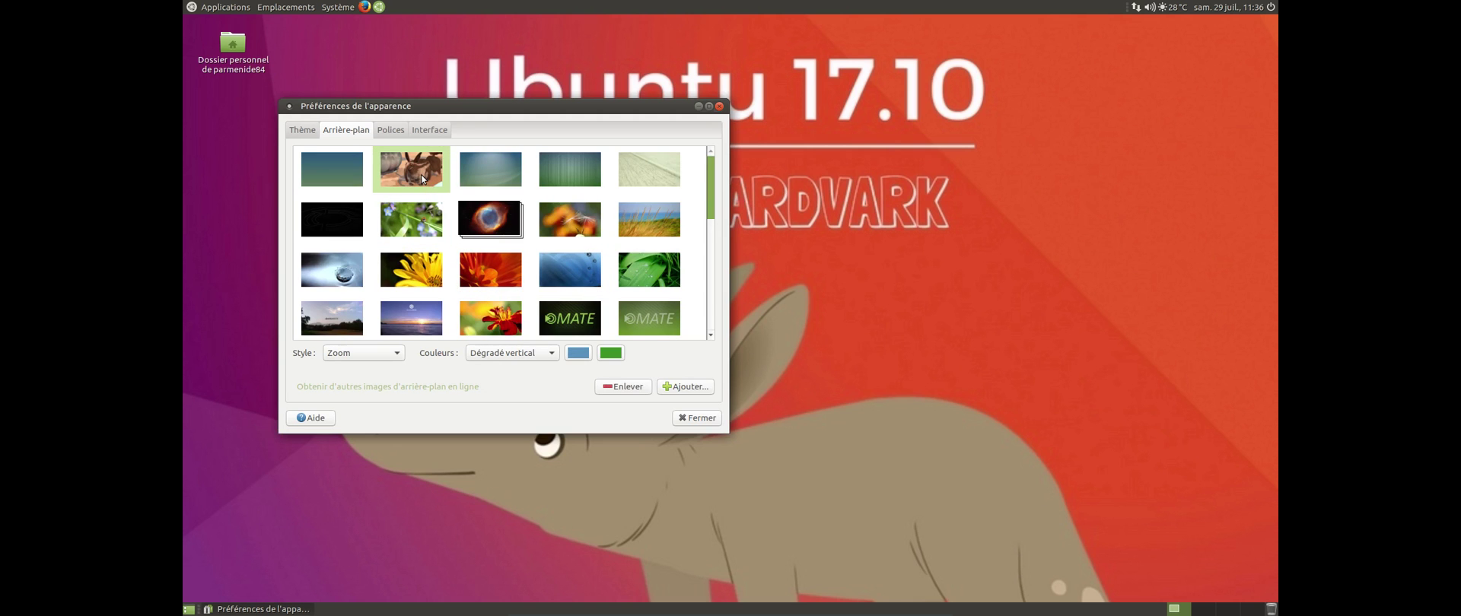
pyautogui.click(423, 179)
pyautogui.moveTo(654, 96); pyautogui.dragTo(1096, 259)
# Step: Look through the available wallpapers and set the dark cloudy roadside picture as the desktop background
pyautogui.scroll(-1, 1154, 376)
pyautogui.scroll(-5, 1154, 377)
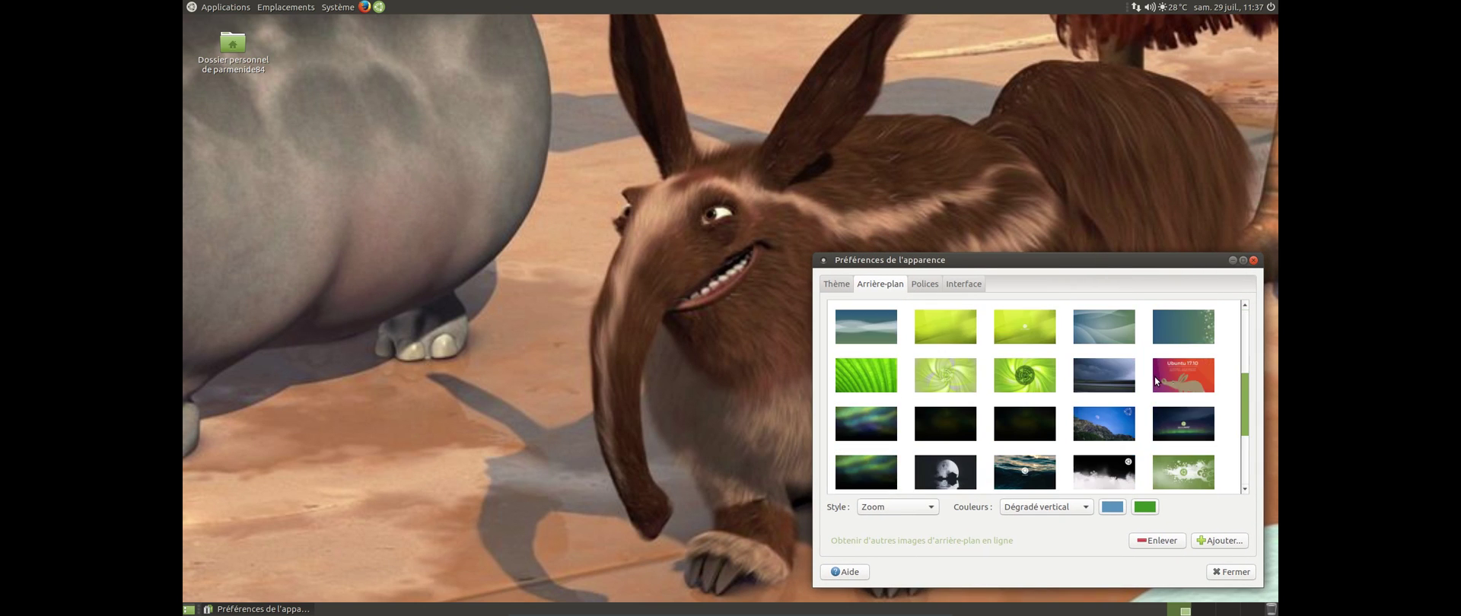
pyautogui.scroll(5, 1154, 376)
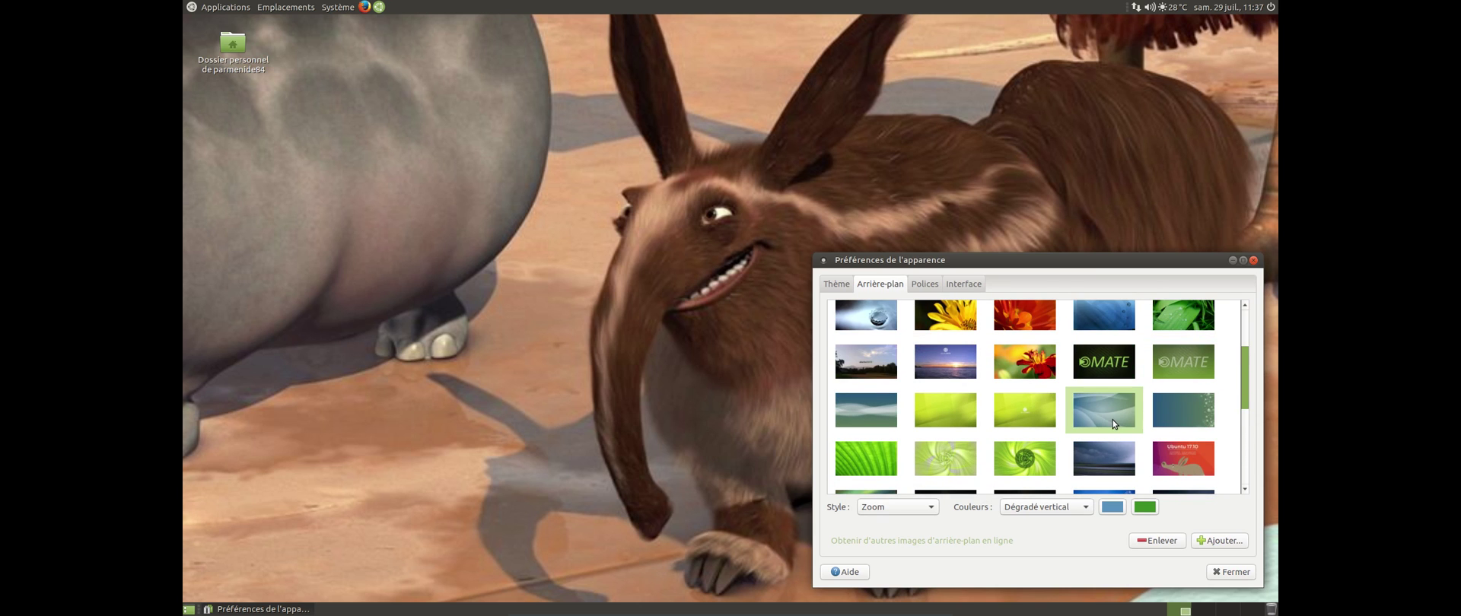
pyautogui.click(1093, 455)
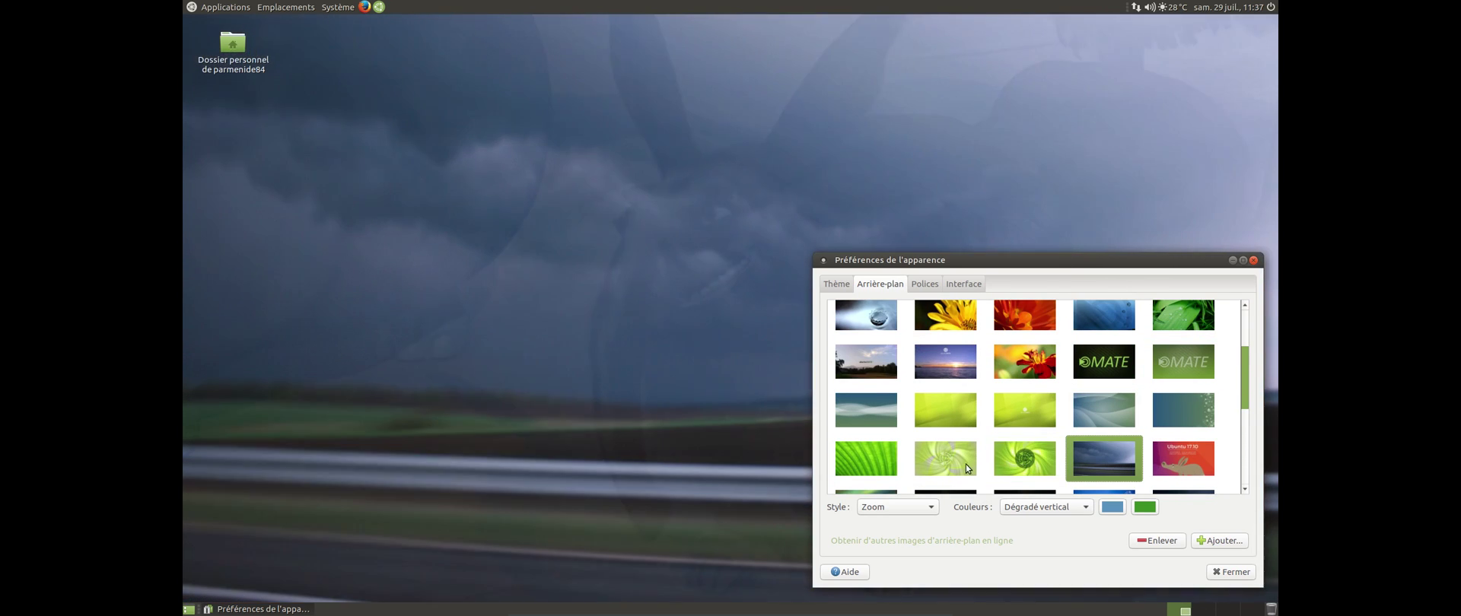
# Step: Set the bright green swirl picture with the dark circular logo as wallpaper, view it on the clear desktop, and restore the preferences window
pyautogui.click(960, 463)
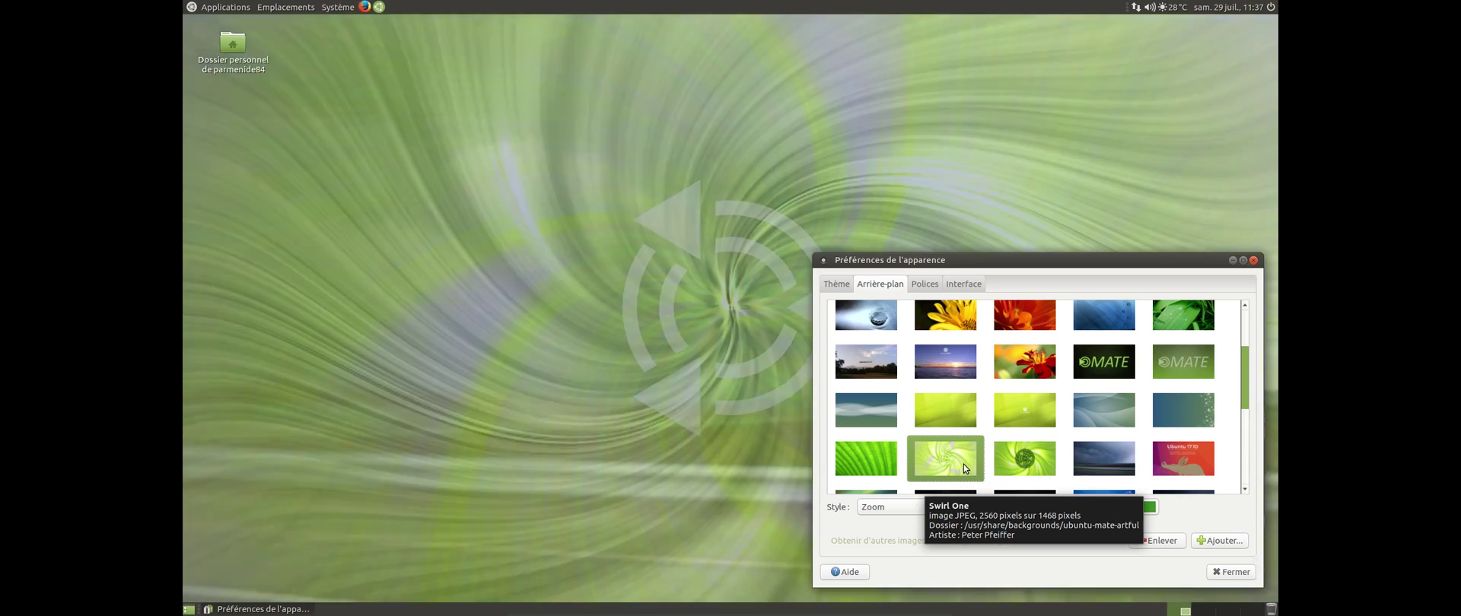
pyautogui.press('Right')
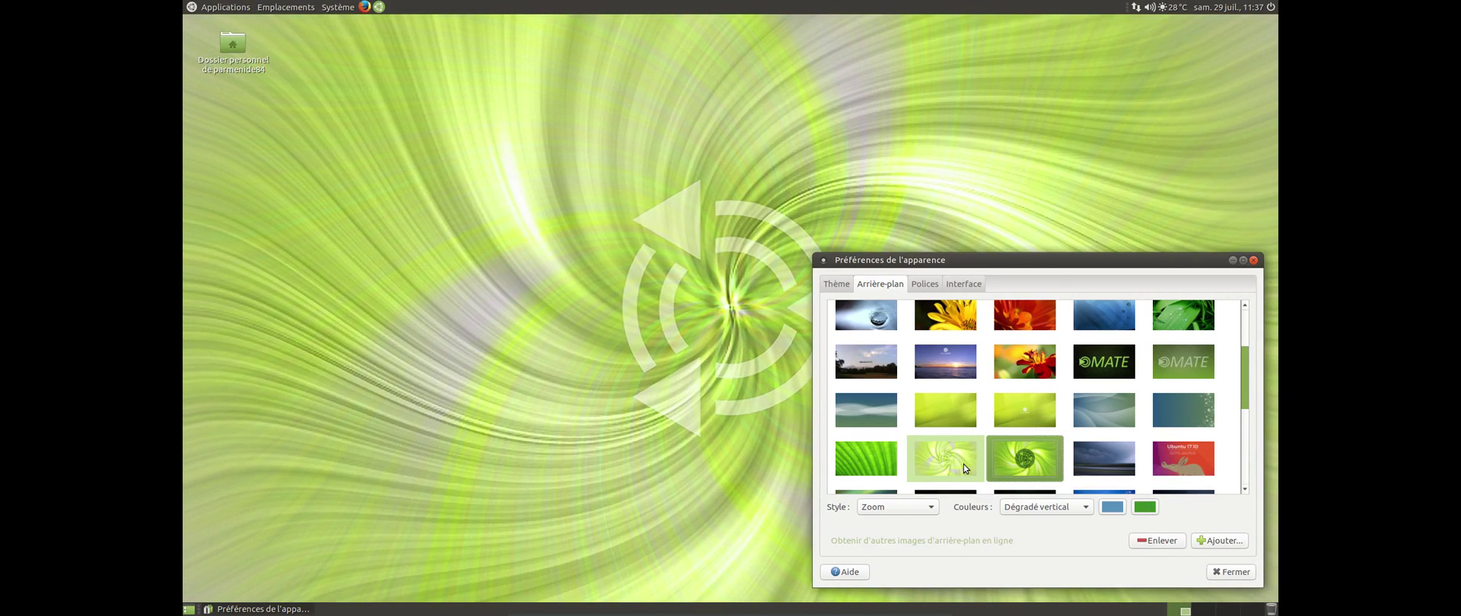
pyautogui.click(1234, 259)
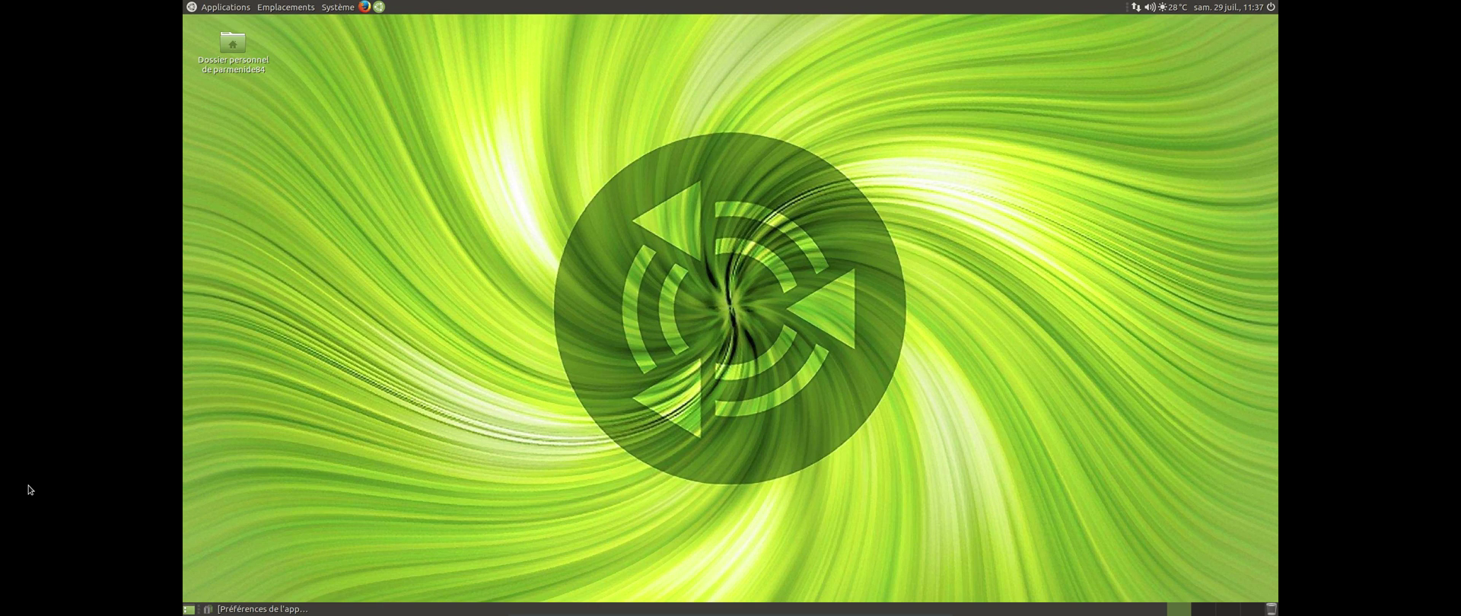
pyautogui.press('Right')
pyautogui.click(221, 609)
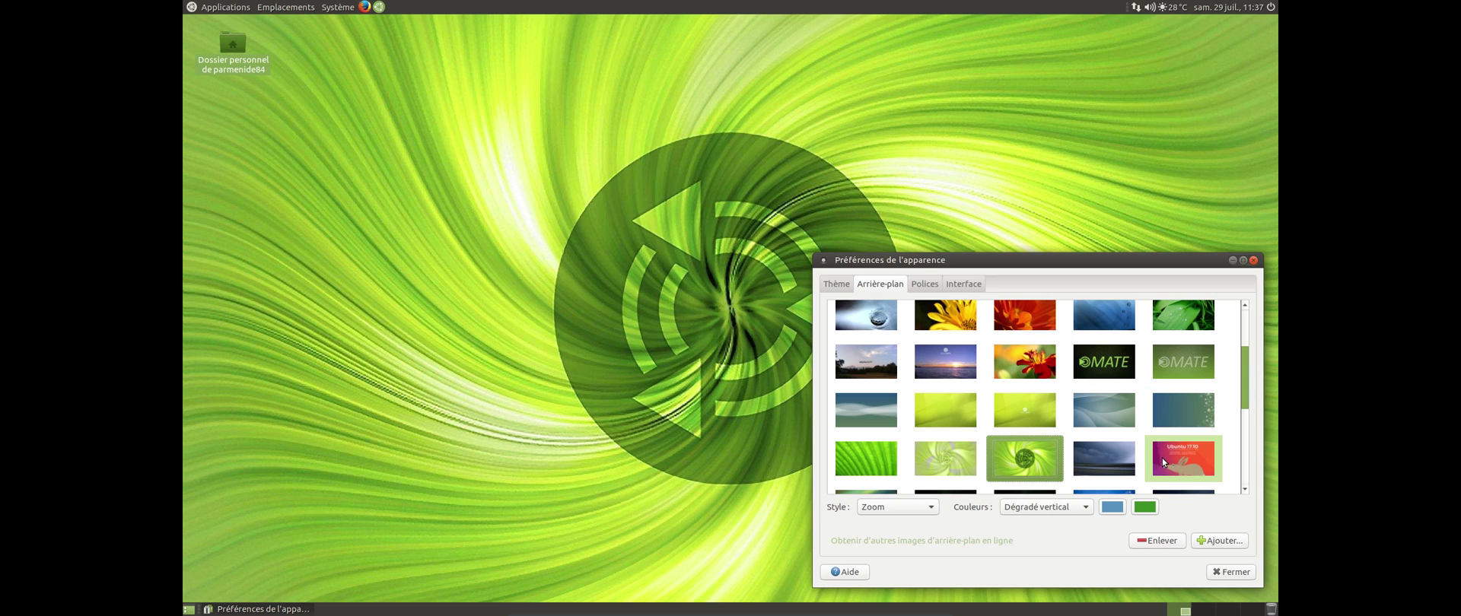
# Step: Try the cloudy roadside and blurred green aurora wallpapers, viewing the aurora with the preferences window minimised before restoring it
pyautogui.click(1119, 461)
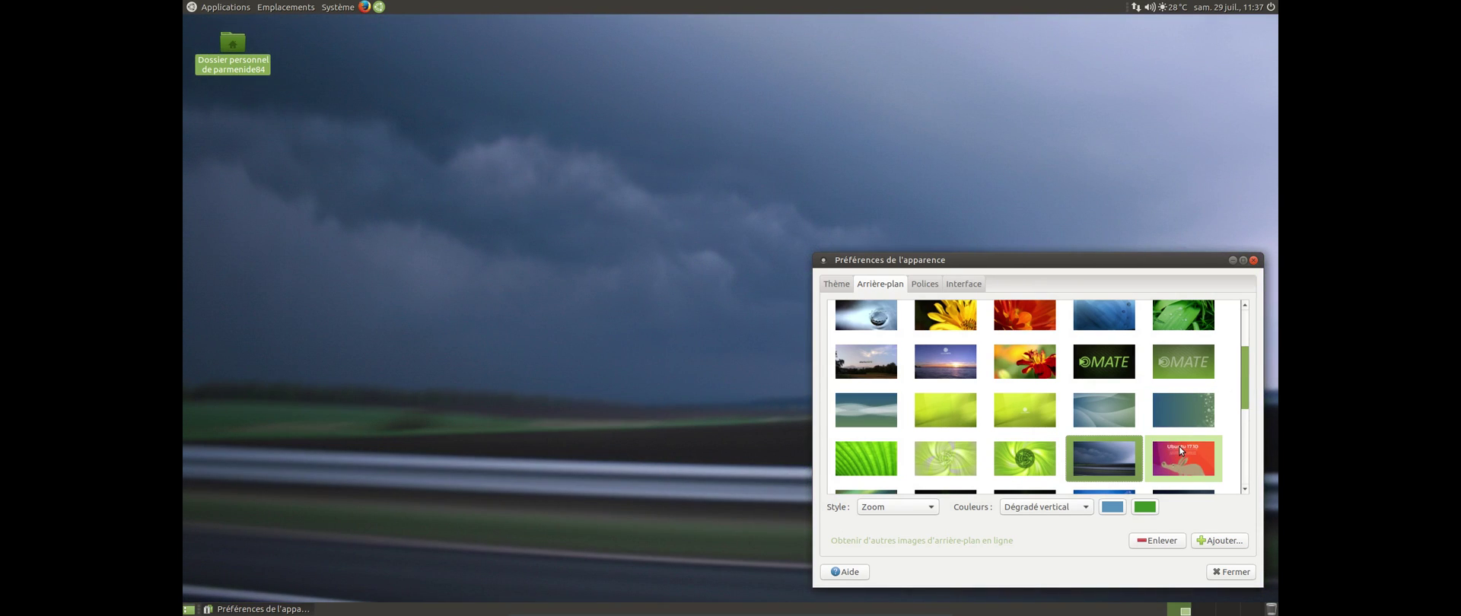
pyautogui.scroll(-1, 1179, 446)
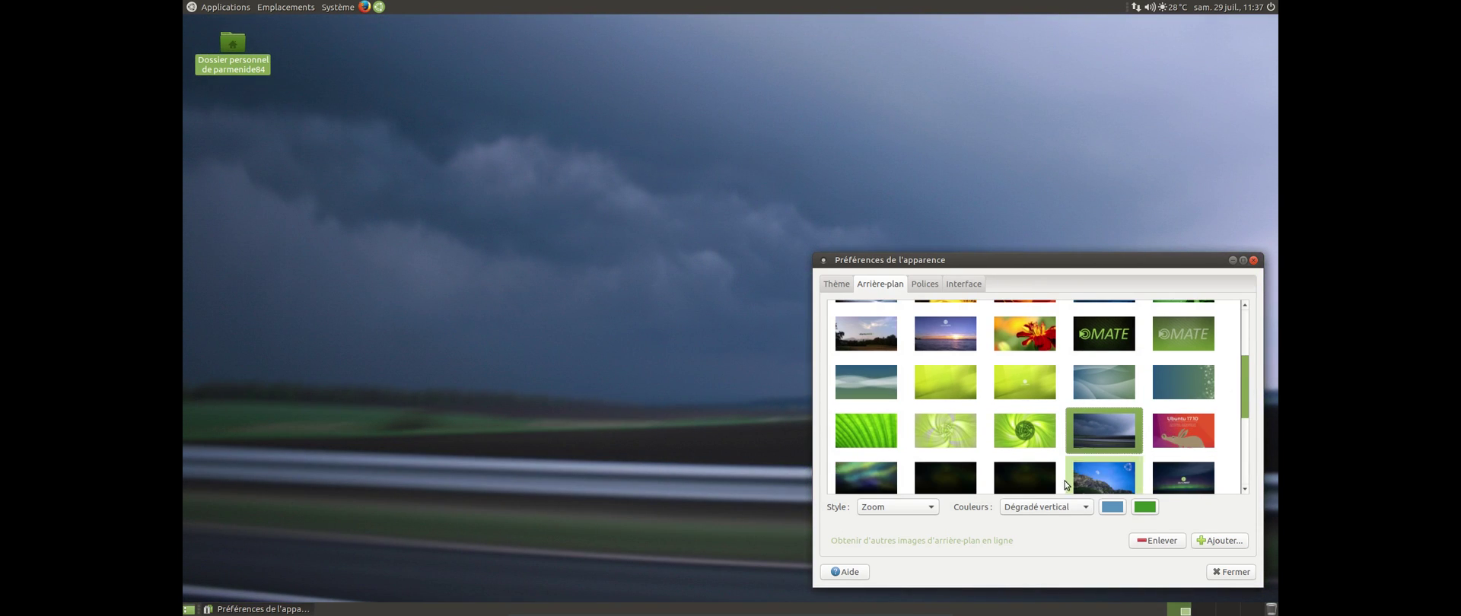
pyautogui.click(880, 489)
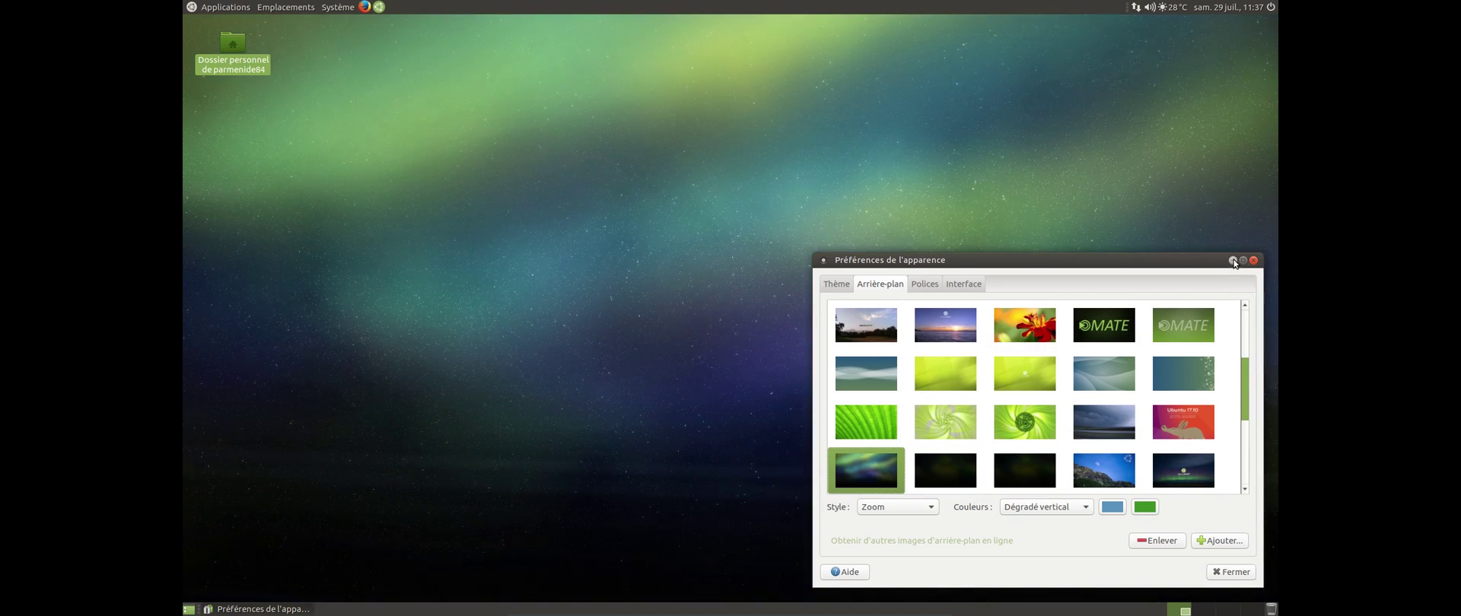
pyautogui.click(1232, 260)
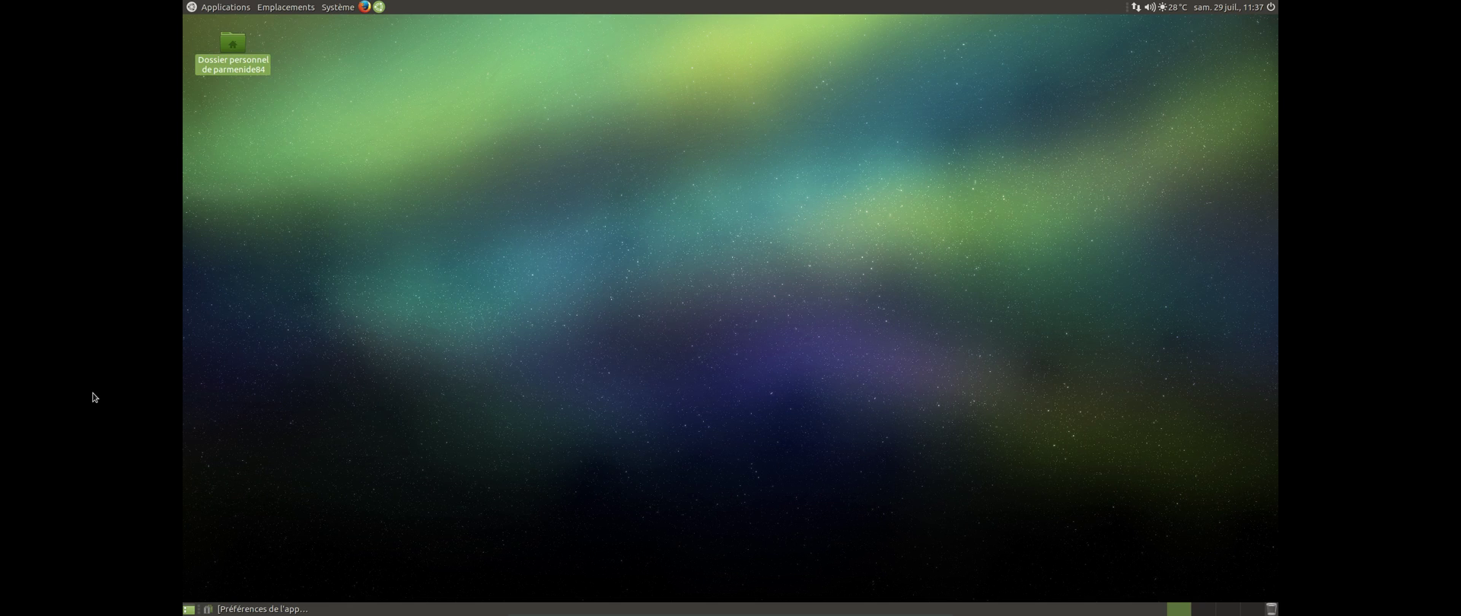
pyautogui.click(256, 609)
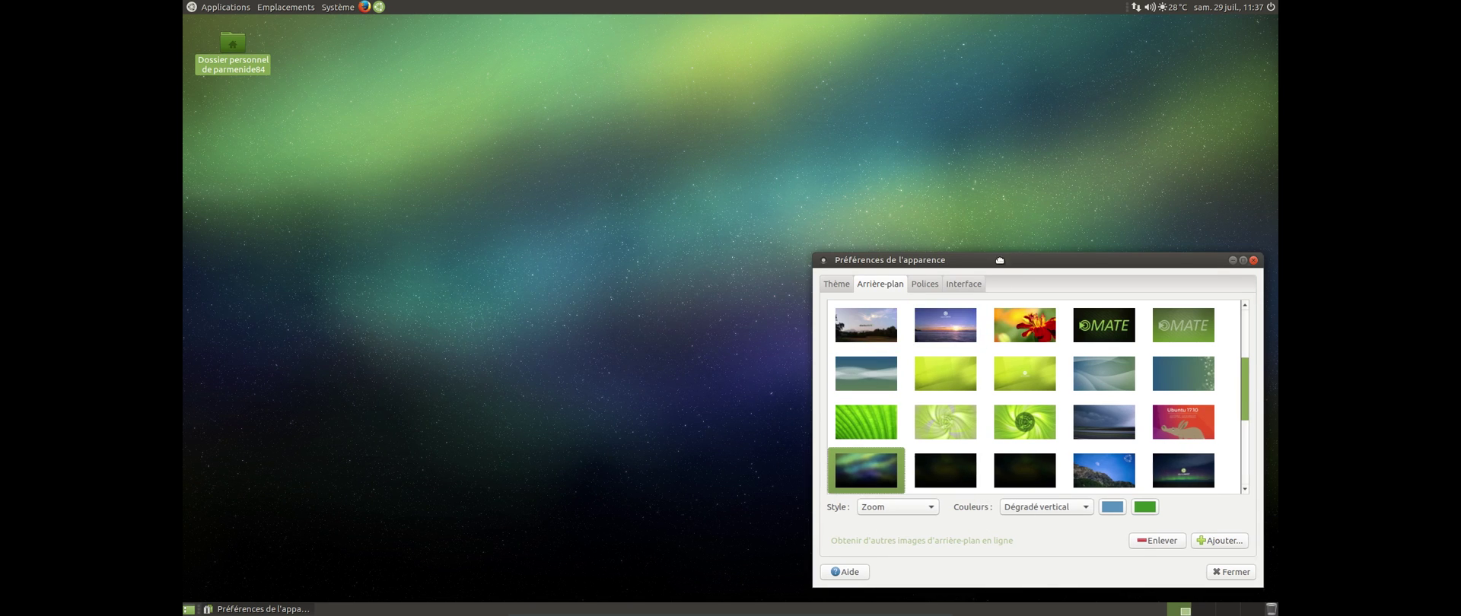
# Step: Try the dark starry, blue-sky mountain and Ubuntu MATE aurora logo wallpapers, moving the preferences window aside to see them
pyautogui.moveTo(1009, 260); pyautogui.dragTo(499, 175)
pyautogui.click(432, 386)
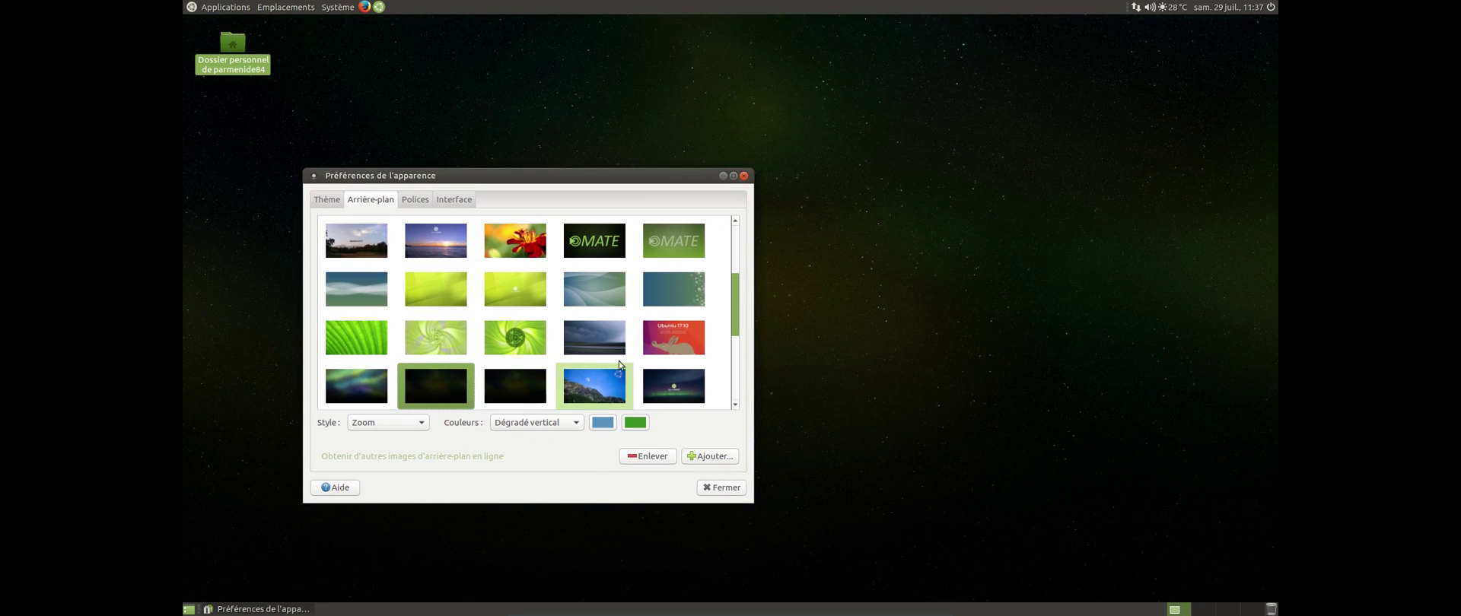
pyautogui.click(620, 366)
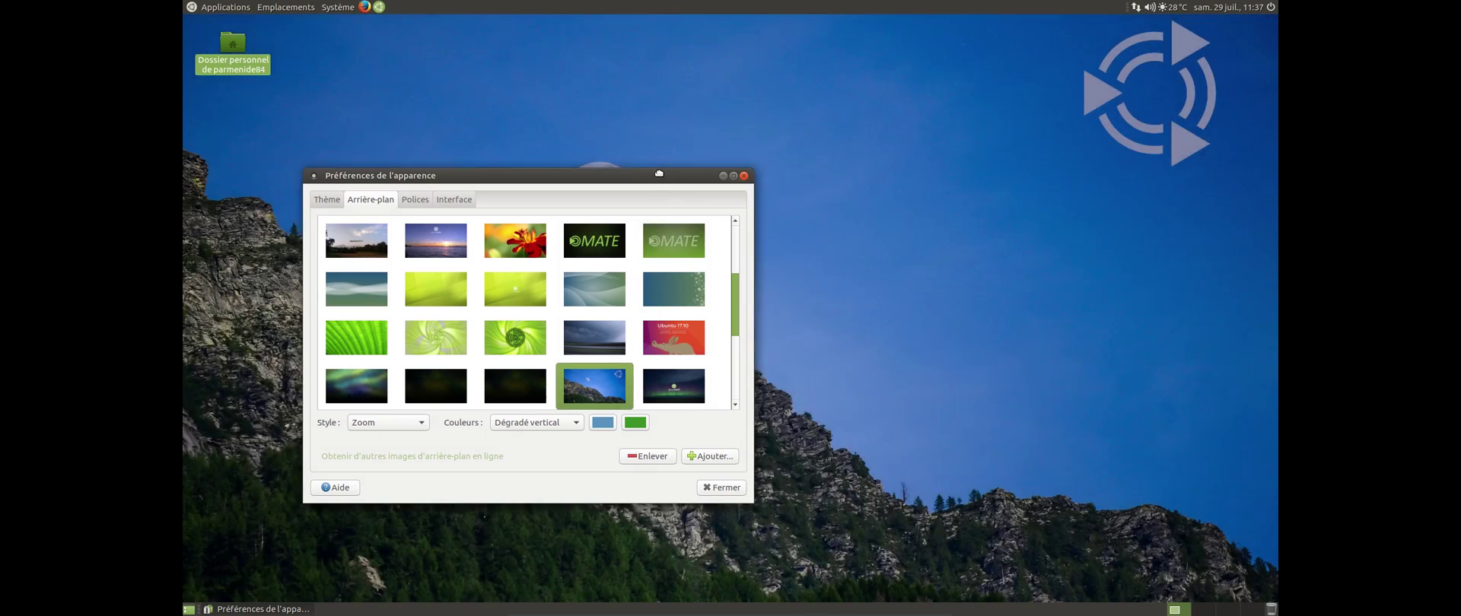
pyautogui.moveTo(629, 197); pyautogui.dragTo(505, 272)
pyautogui.click(685, 410)
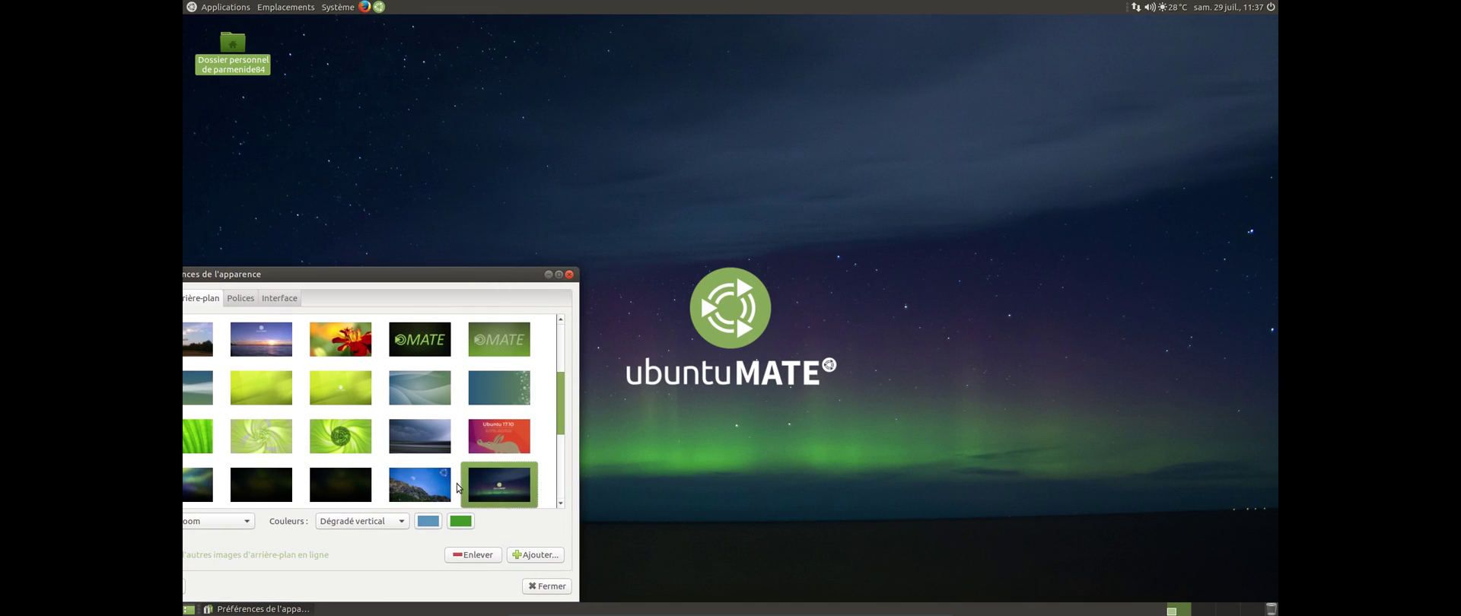
# Step: Set the moon and lakeside house picture as the desktop wallpaper and move the preferences window off the moon
pyautogui.moveTo(556, 414); pyautogui.dragTo(554, 445)
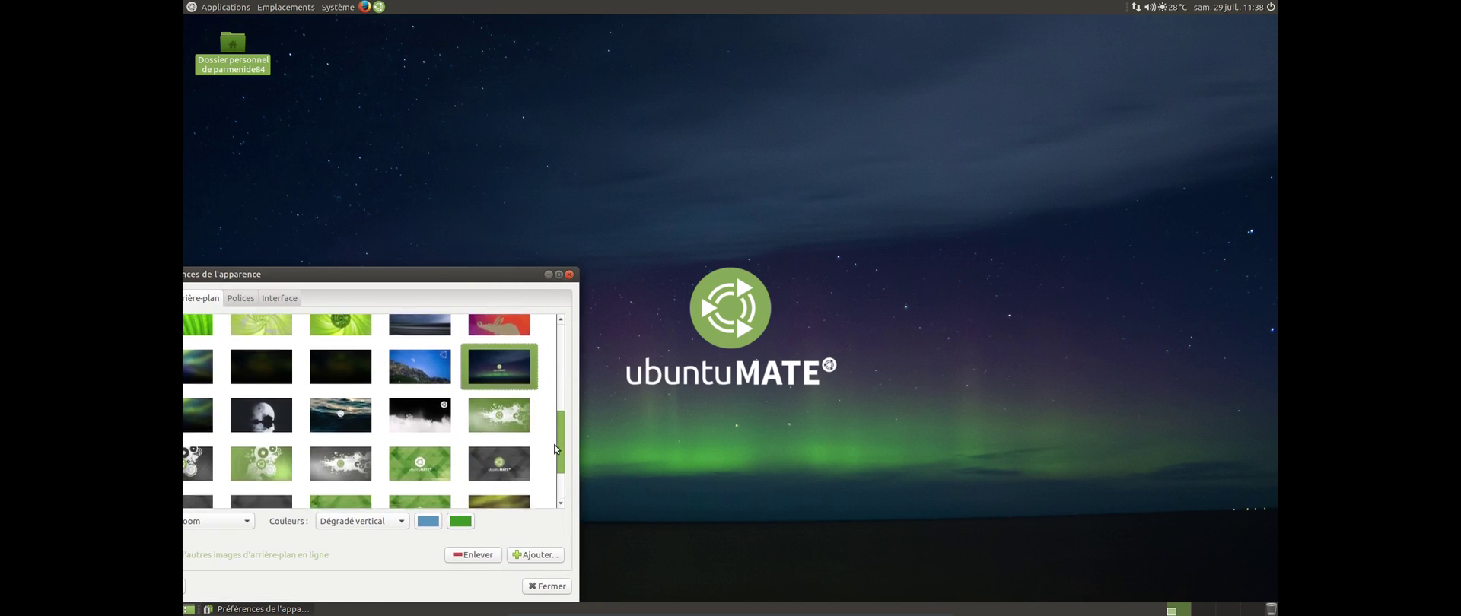
pyautogui.moveTo(332, 270); pyautogui.dragTo(376, 212)
pyautogui.click(304, 356)
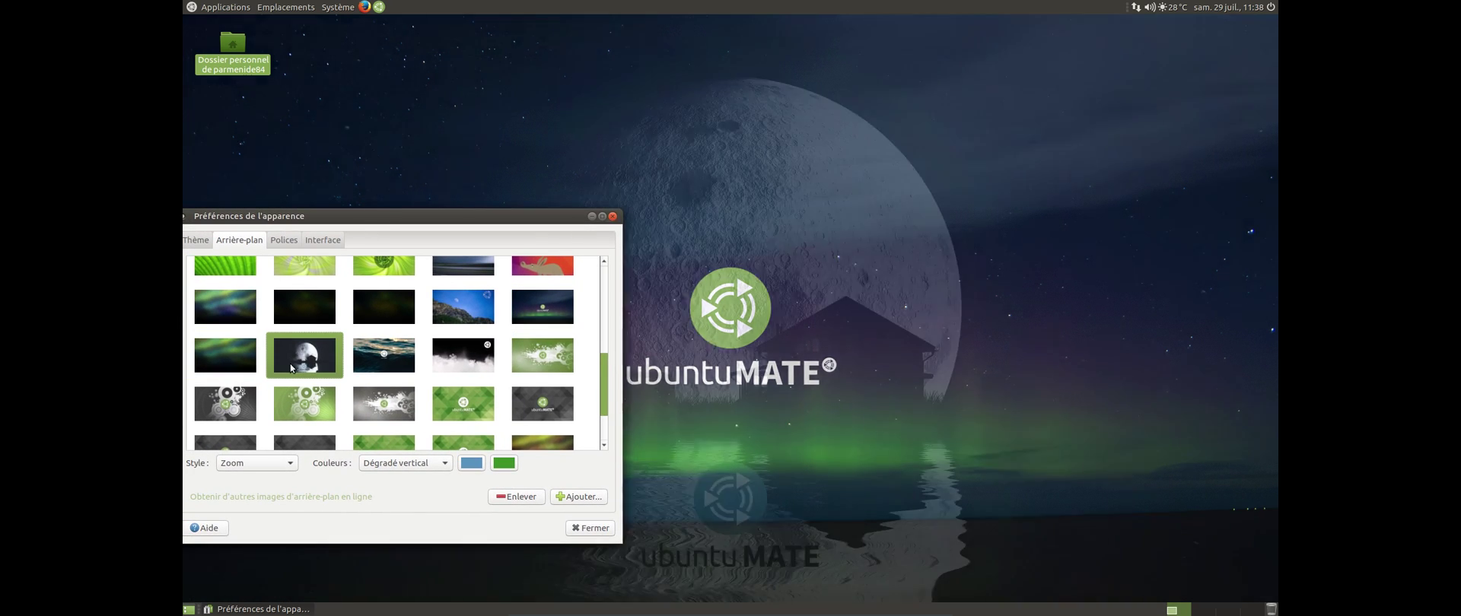
pyautogui.moveTo(404, 218); pyautogui.dragTo(426, 122)
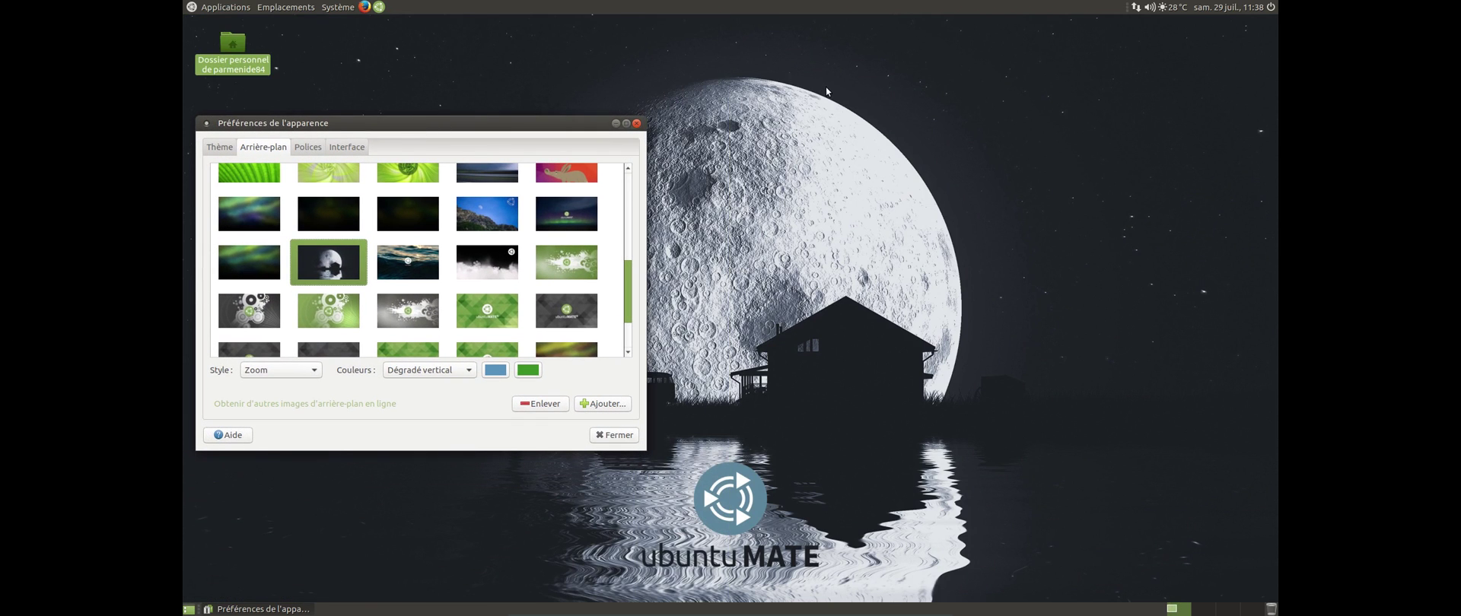
pyautogui.rightClick(812, 78)
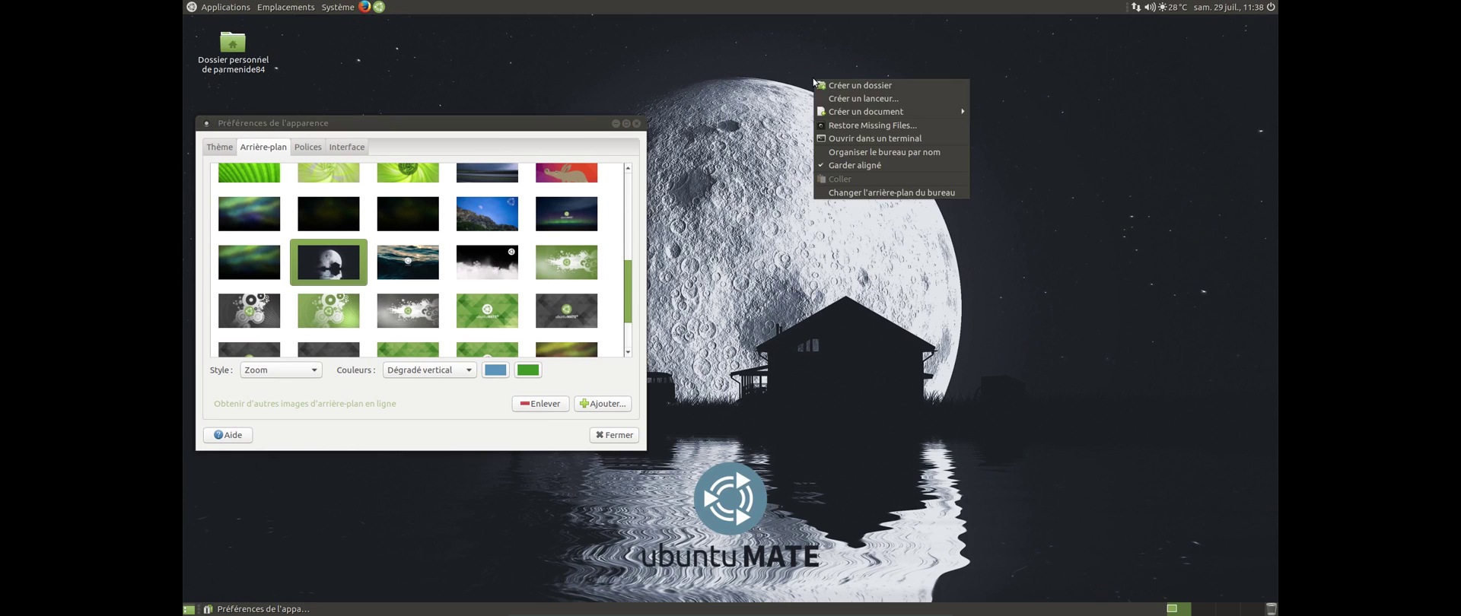
pyautogui.click(729, 67)
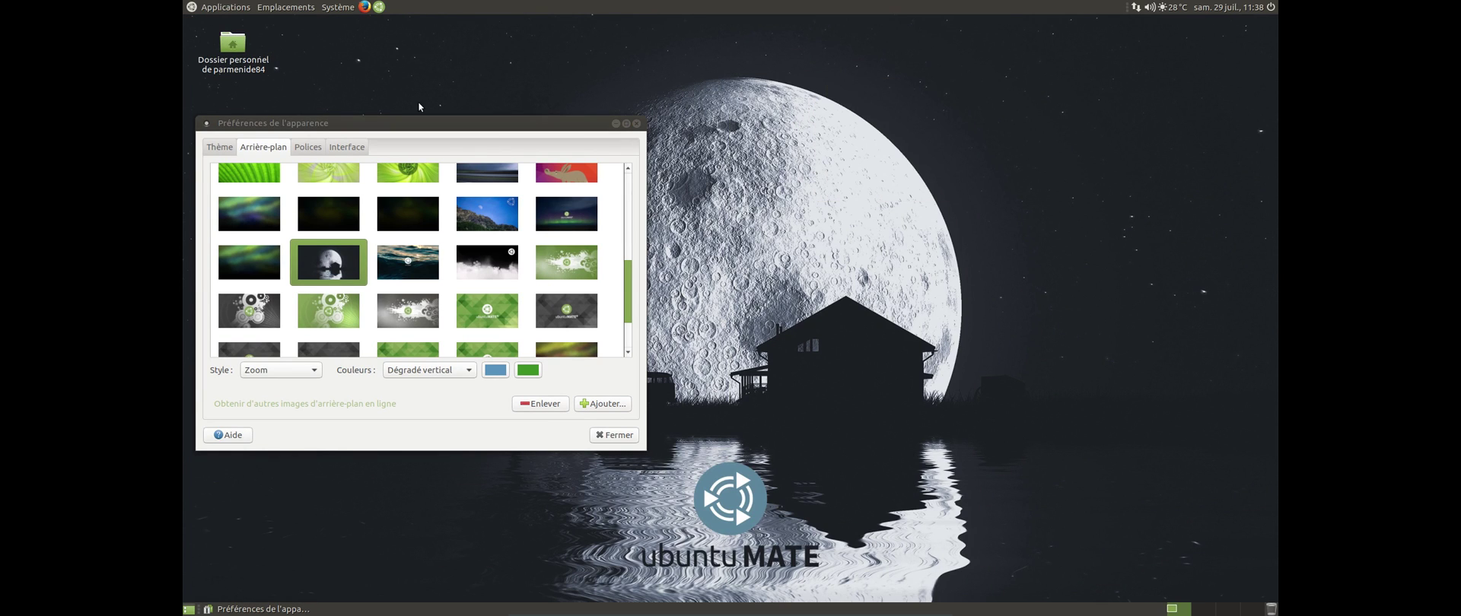
# Step: Open the Centre de contrôle, look through its categories, and launch MATE Tweak from the Apparence group
pyautogui.click(337, 7)
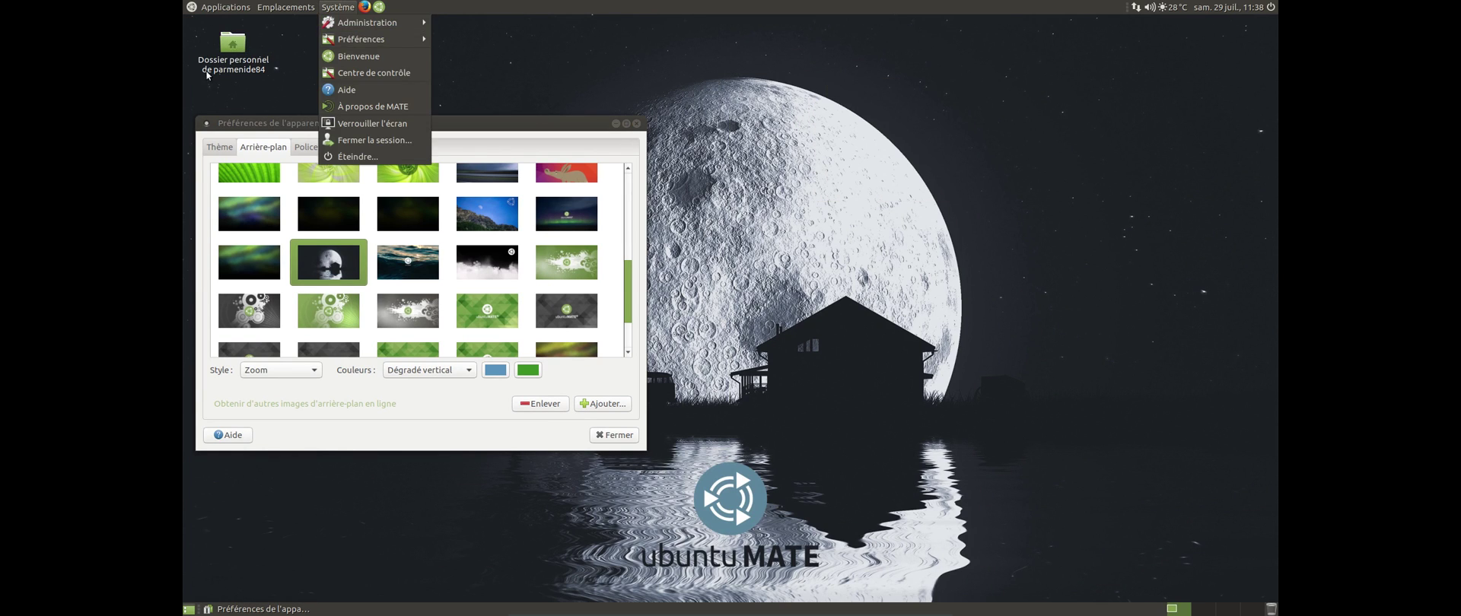
pyautogui.click(404, 75)
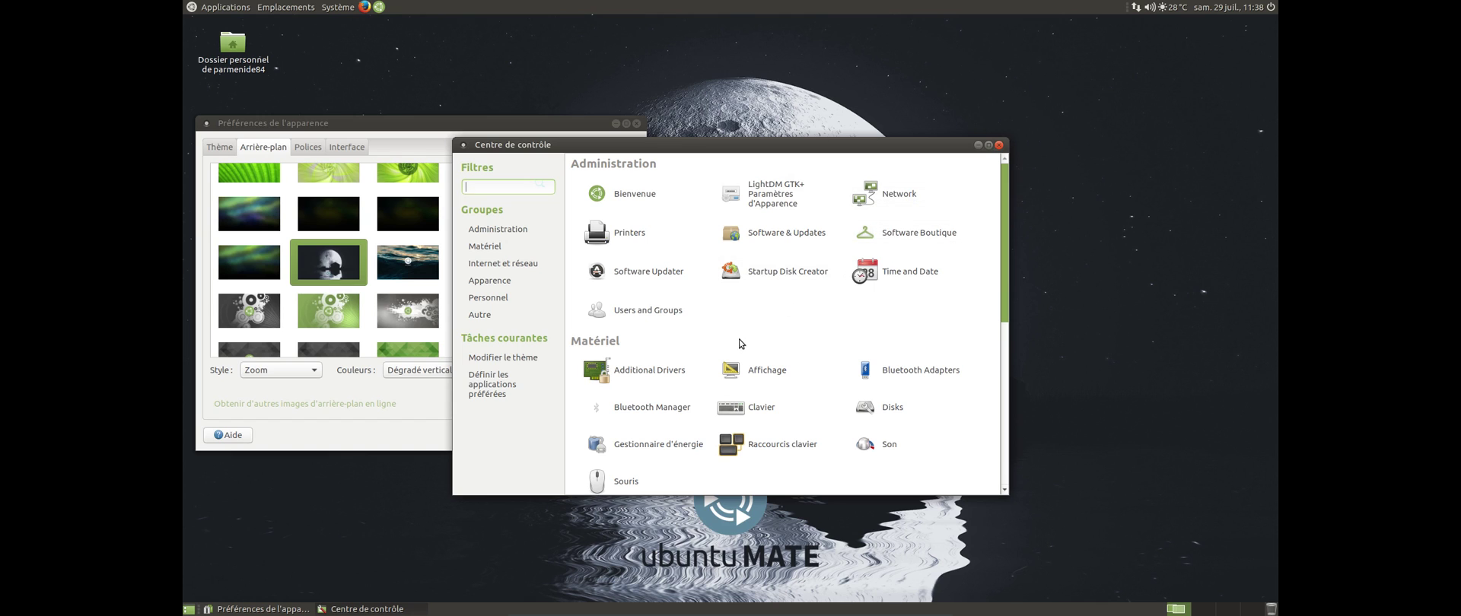
pyautogui.scroll(-3, 824, 335)
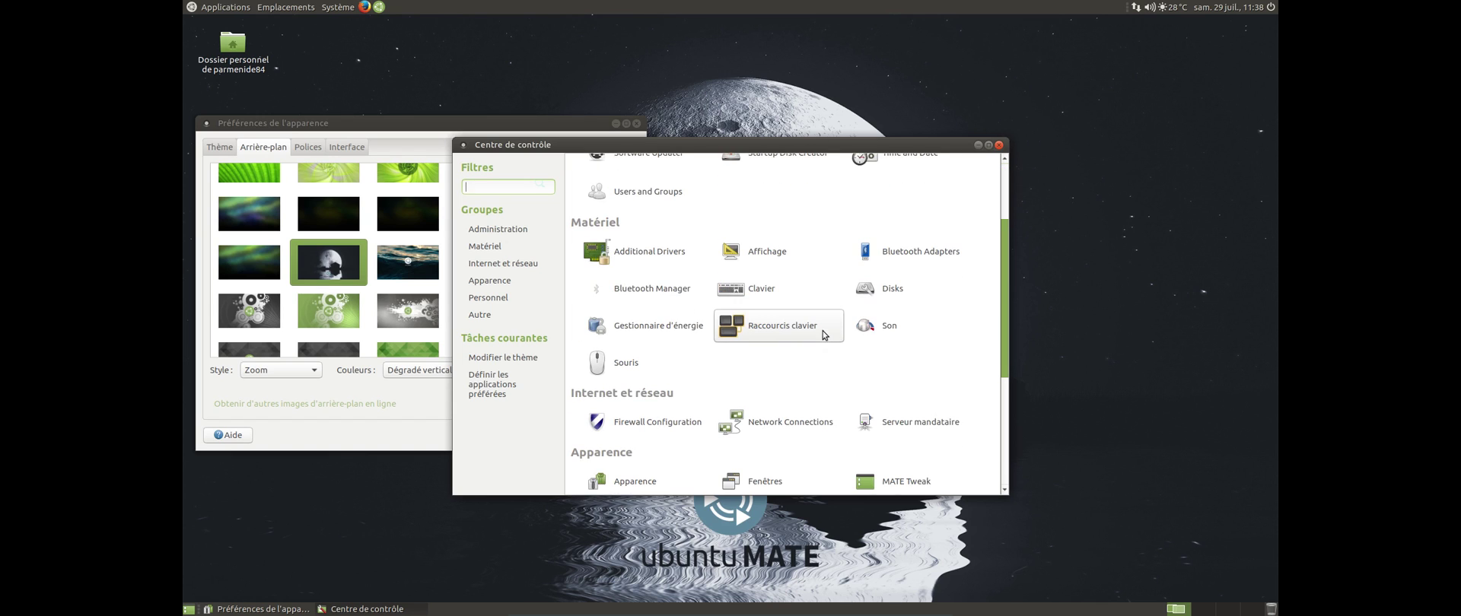
pyautogui.scroll(-4, 824, 339)
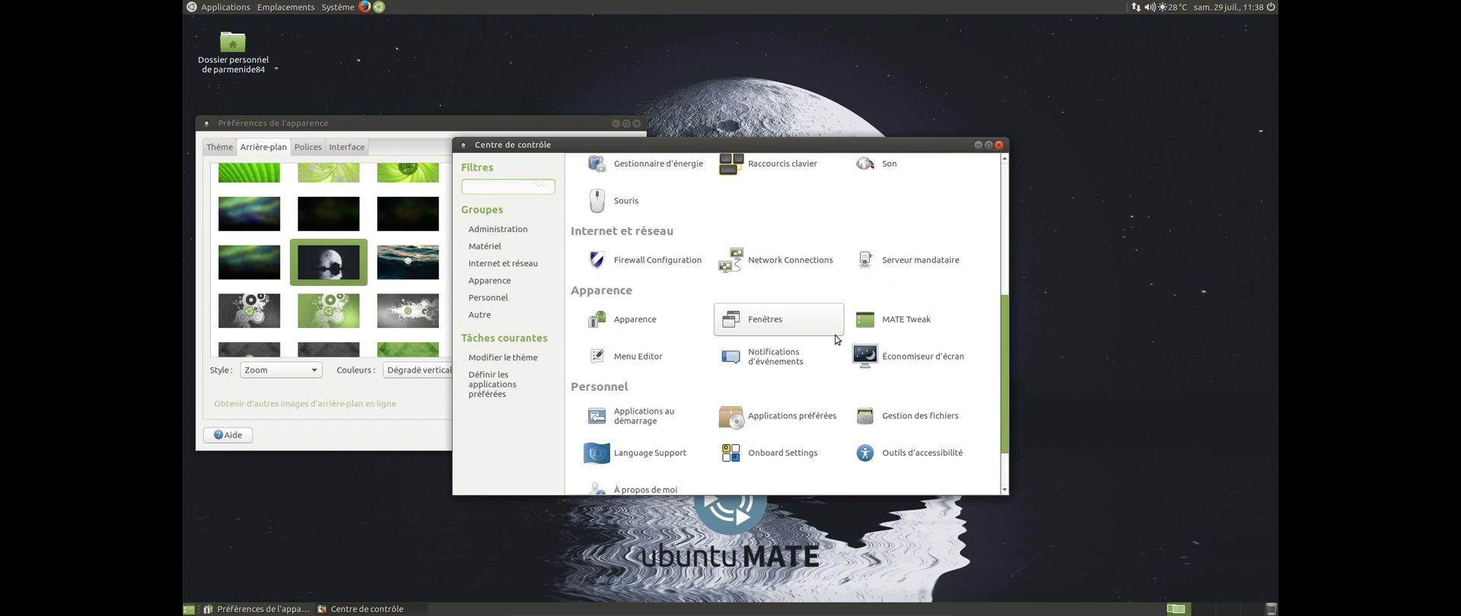
pyautogui.click(887, 334)
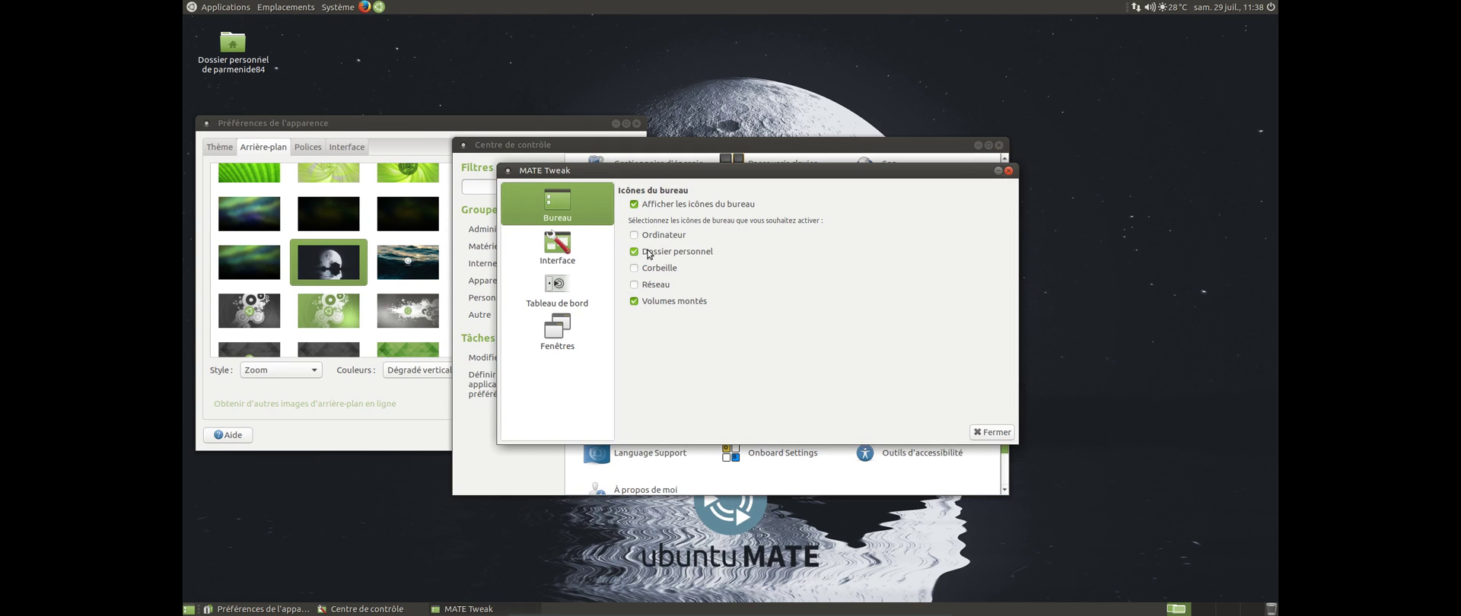
# Step: Disable all individual desktop icons in MATE Tweak, including Dossier personnel and Volumes montés, after trying Corbeille and Ordinateur, and close it
pyautogui.click(636, 302)
pyautogui.click(636, 269)
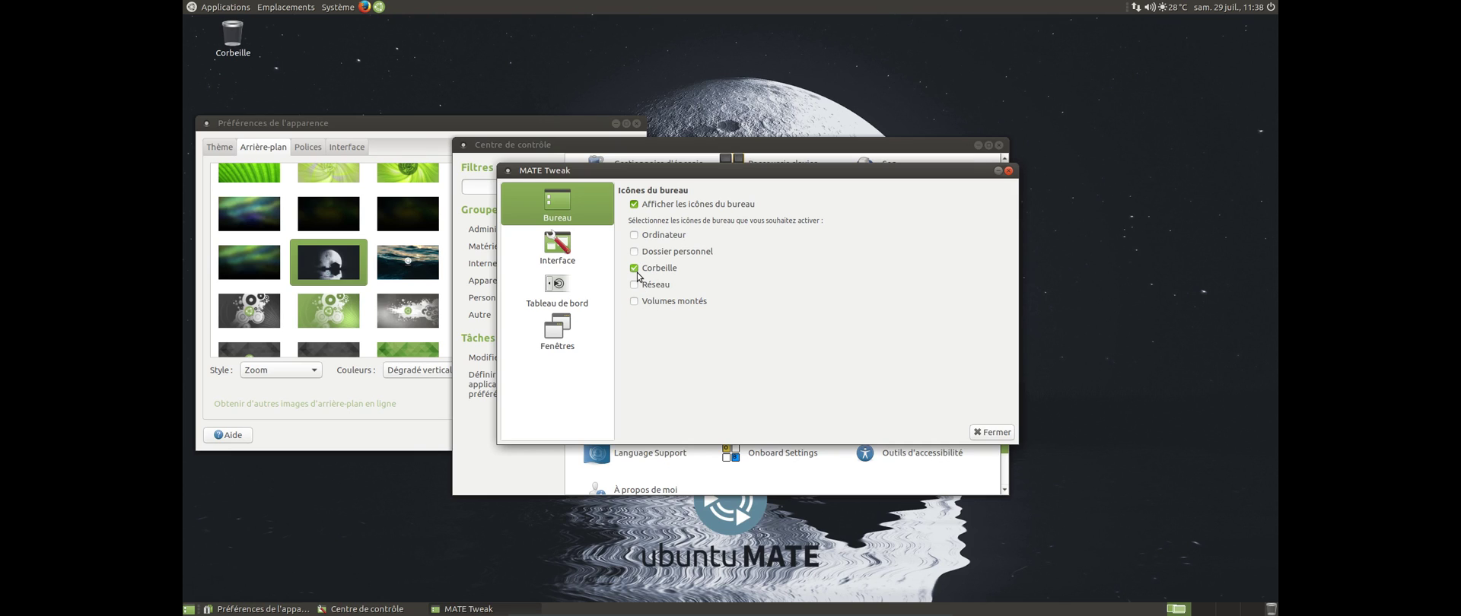
pyautogui.click(635, 270)
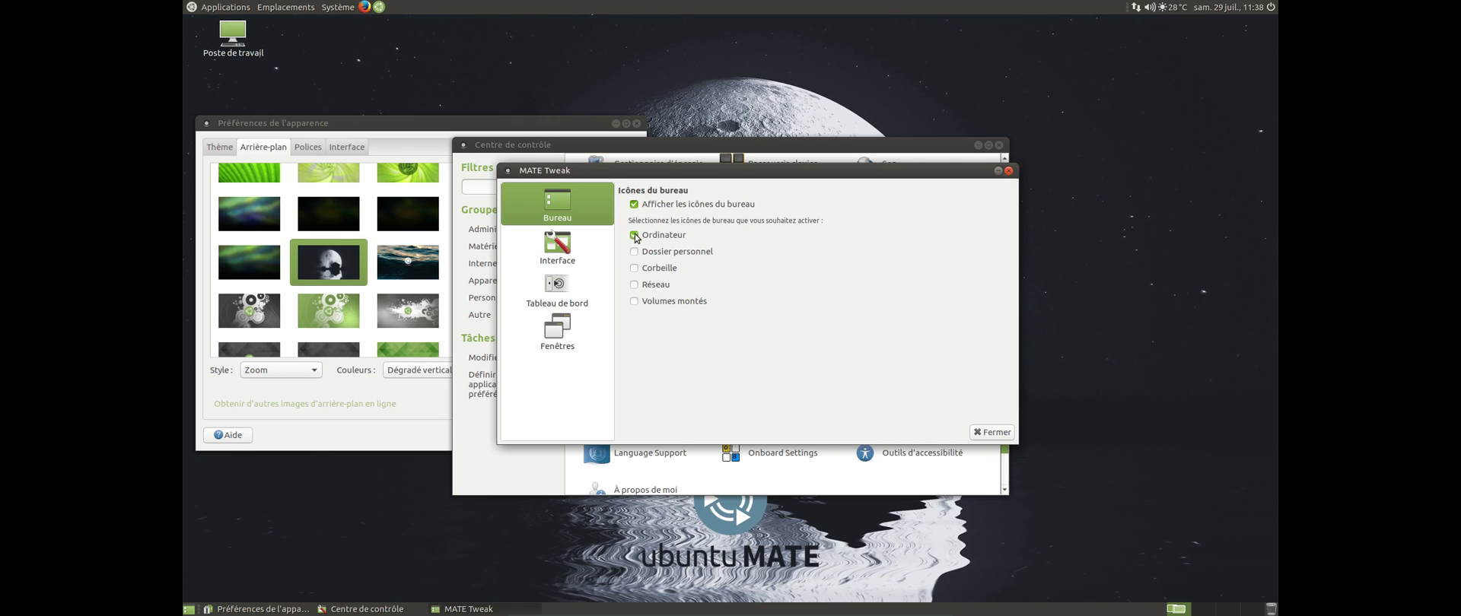
pyautogui.click(635, 236)
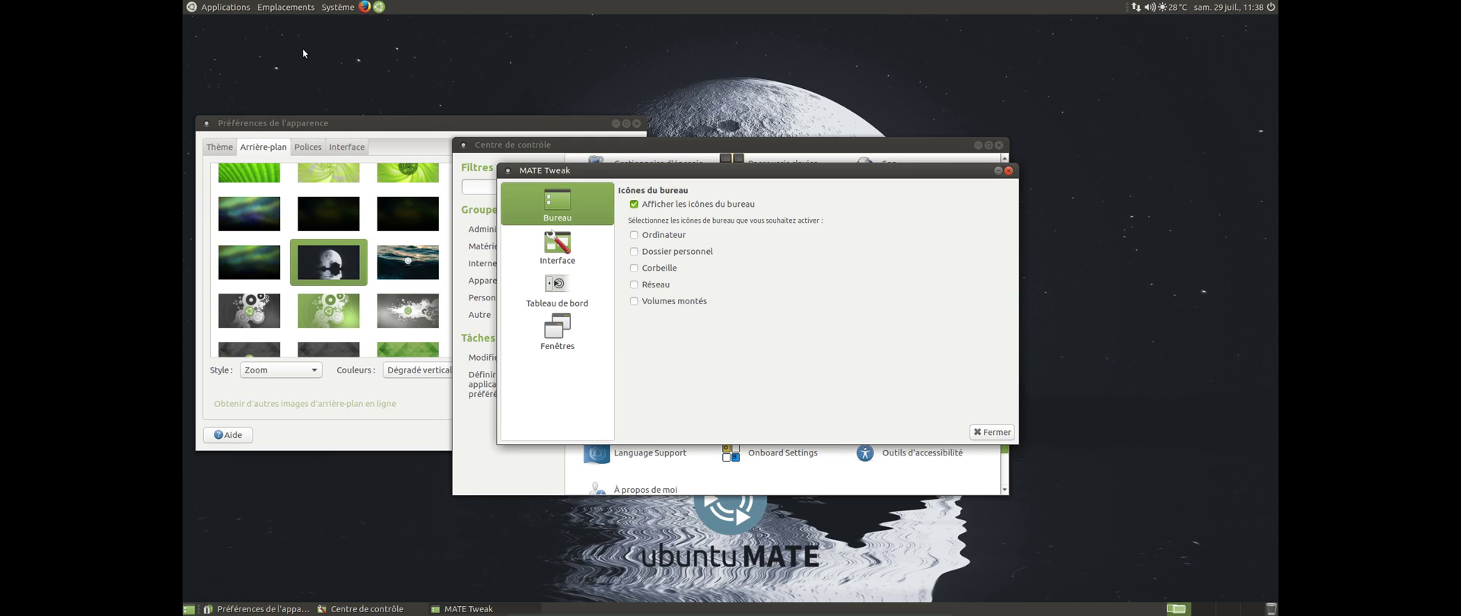
pyautogui.click(1009, 170)
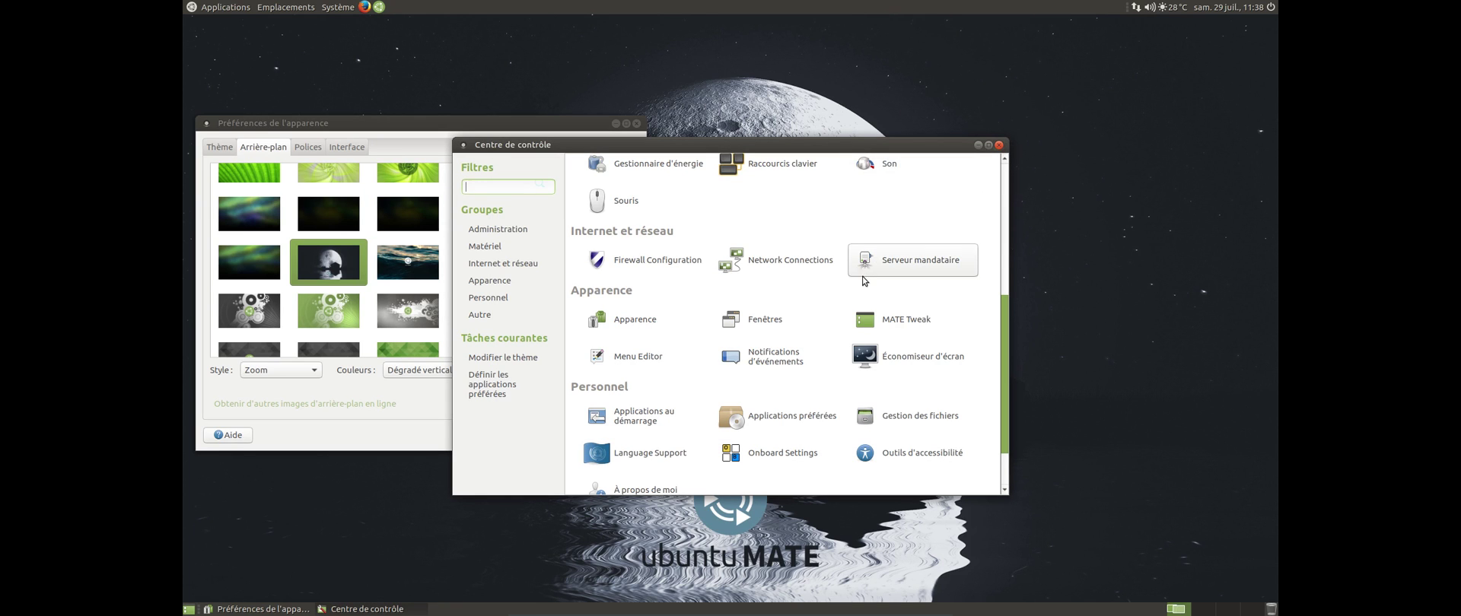
# Step: Open the Apparence theme settings from the Centre de contrôle, arranging both windows so the themes and desktop can be seen
pyautogui.scroll(2, 837, 297)
pyautogui.scroll(-1, 763, 317)
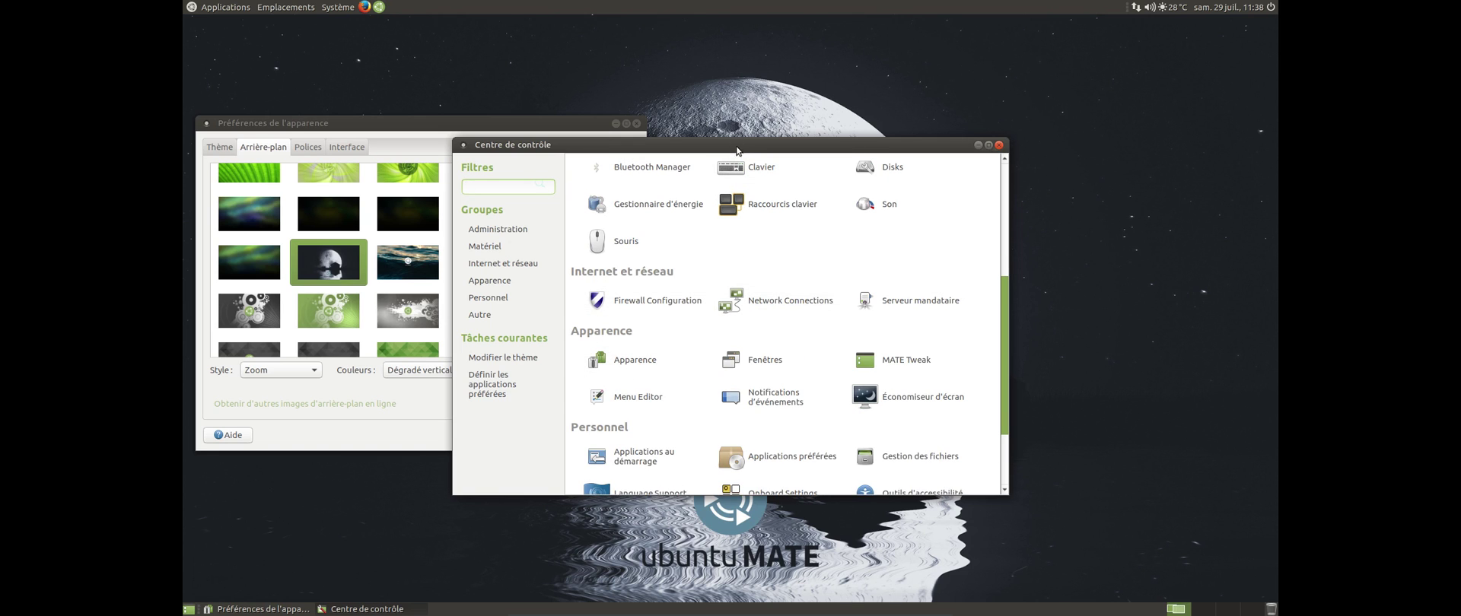
pyautogui.moveTo(736, 150); pyautogui.dragTo(967, 130)
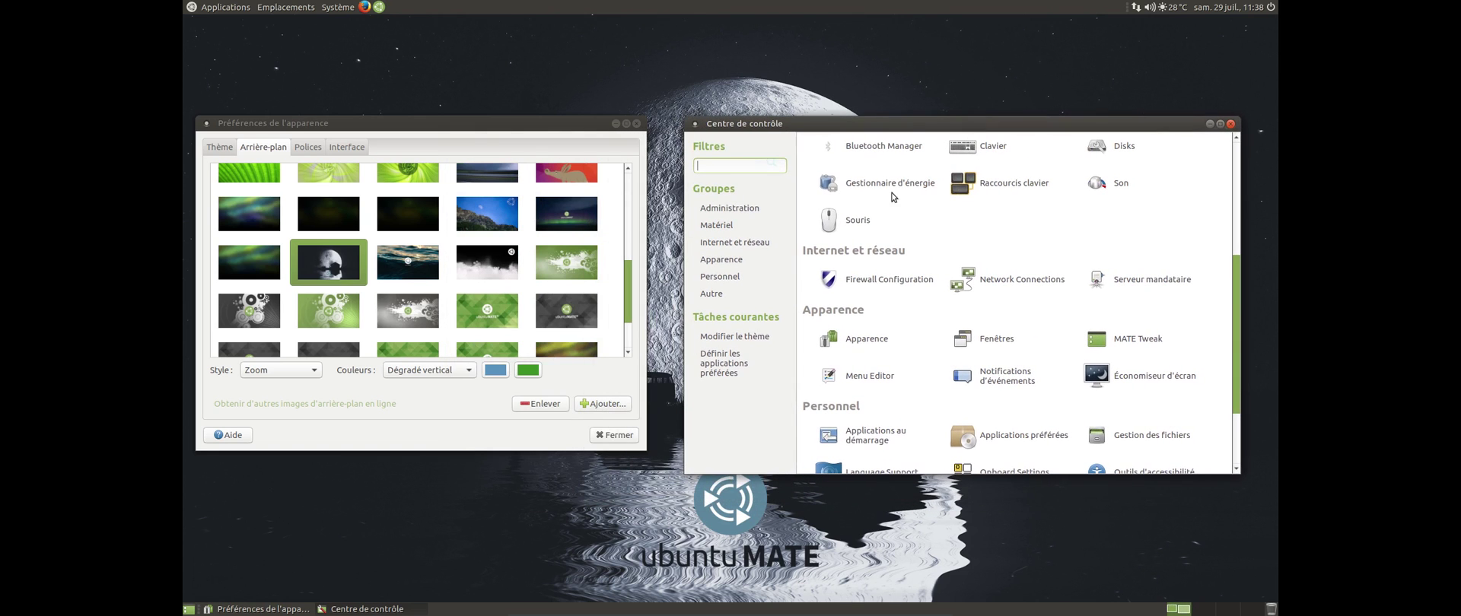
pyautogui.click(866, 349)
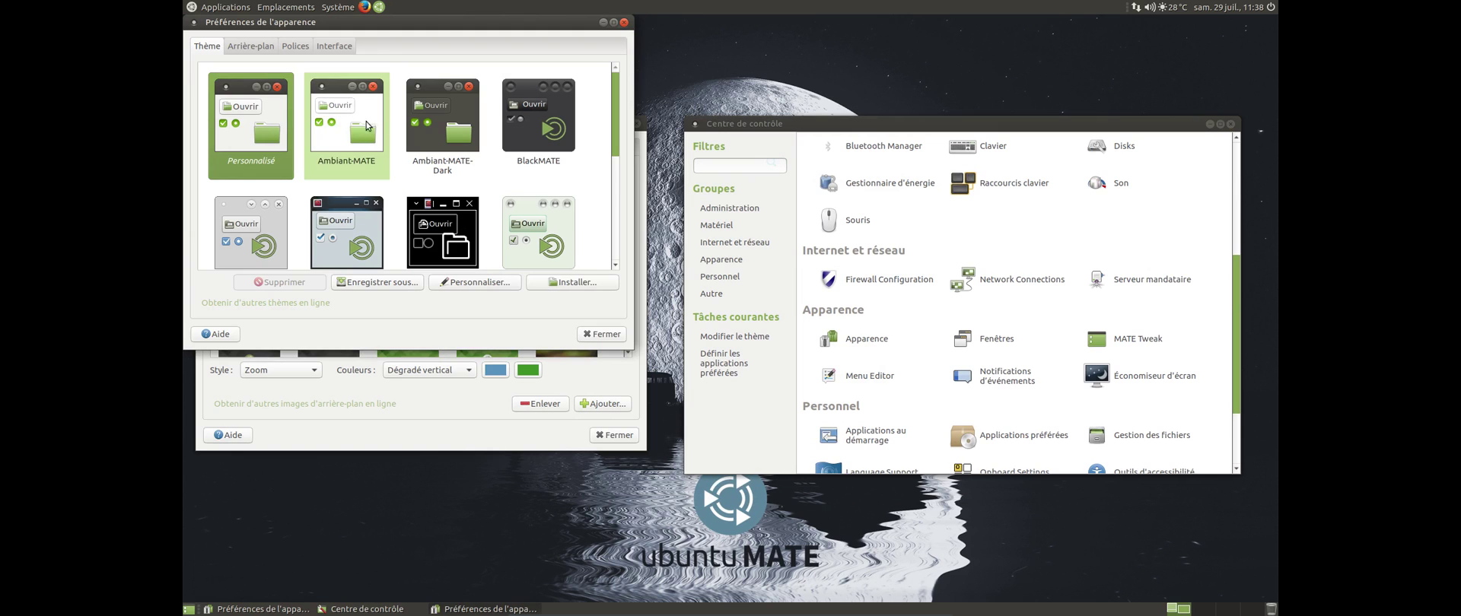
pyautogui.moveTo(451, 23); pyautogui.dragTo(499, 194)
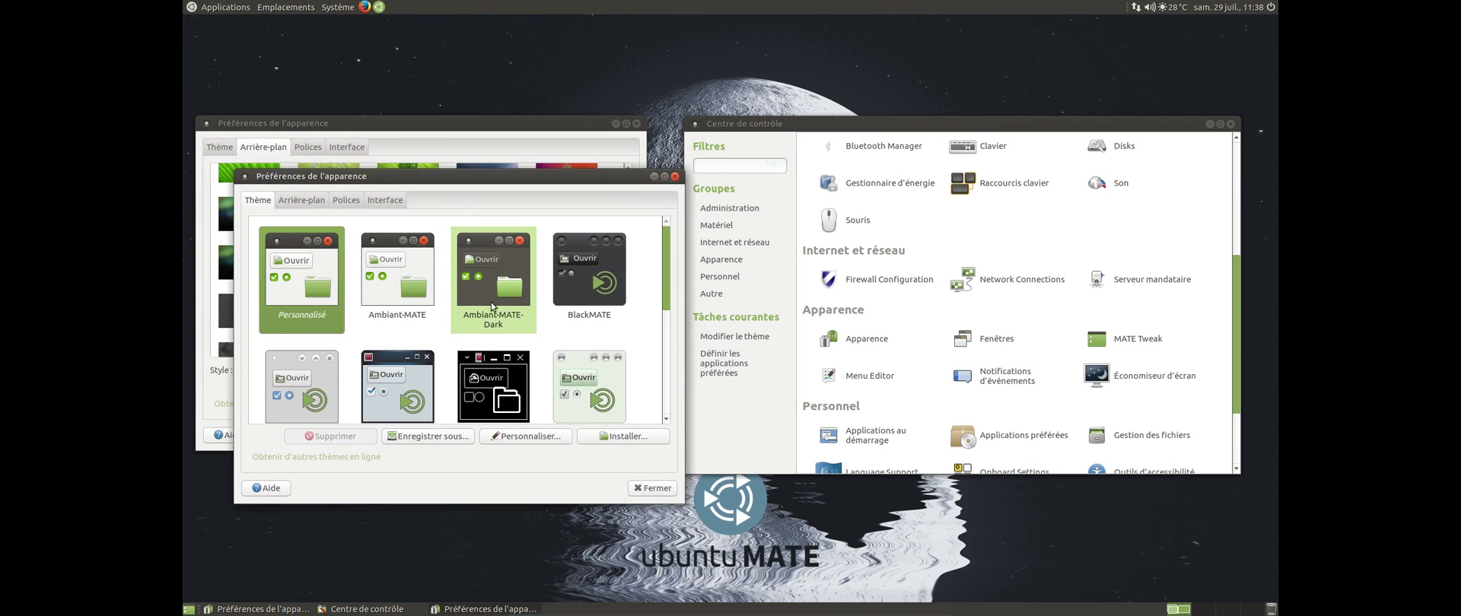
# Step: Try the Ambiant-MATE-Dark and BlackMATE desktop themes and apply the Green-Submarine theme
pyautogui.click(505, 258)
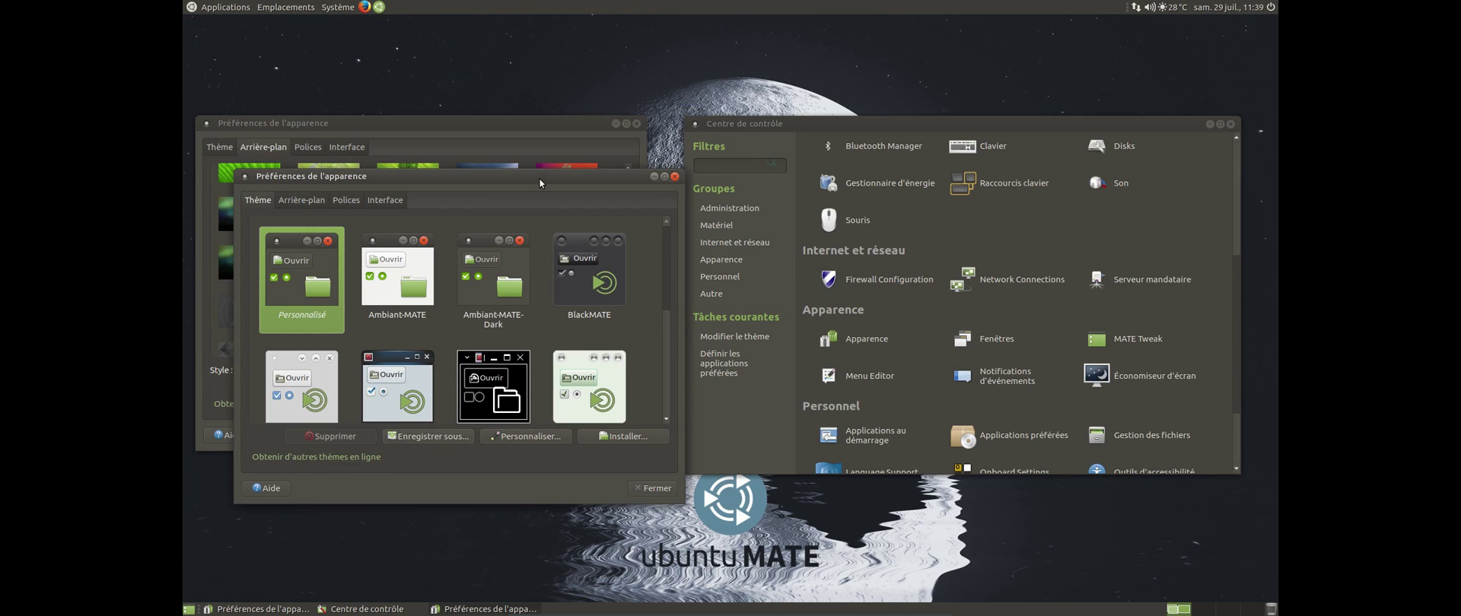
pyautogui.moveTo(538, 180); pyautogui.dragTo(652, 232)
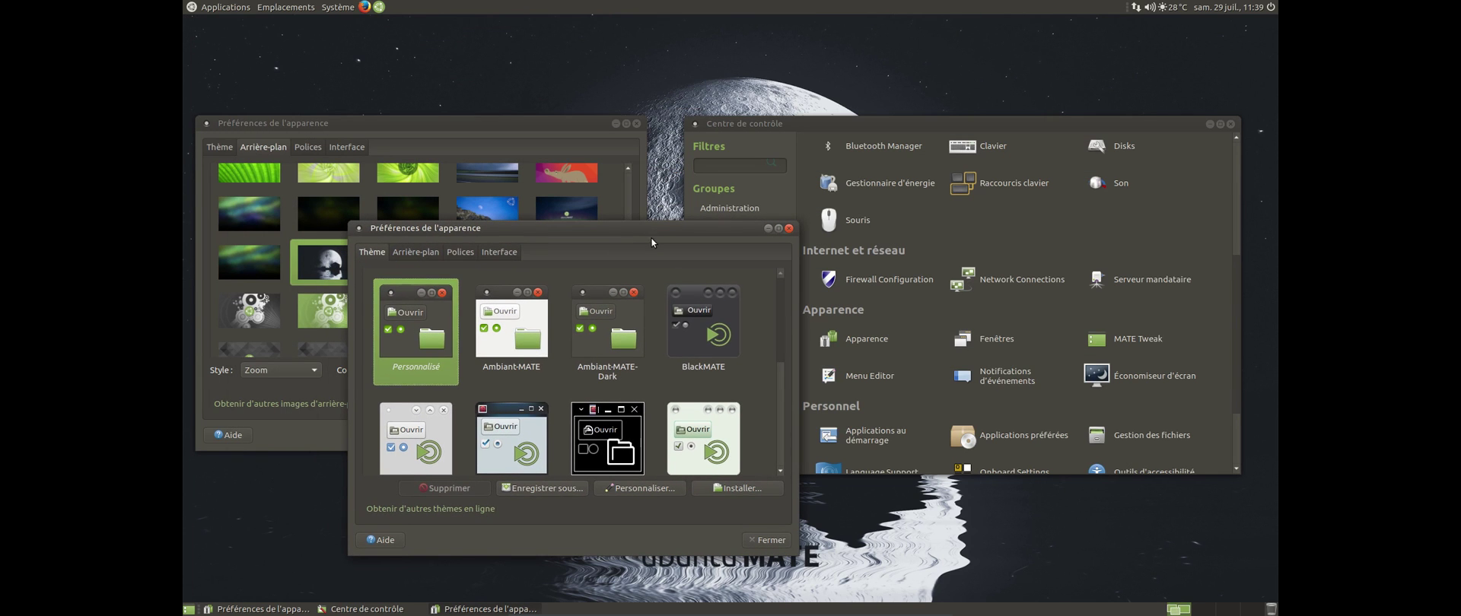
pyautogui.click(693, 312)
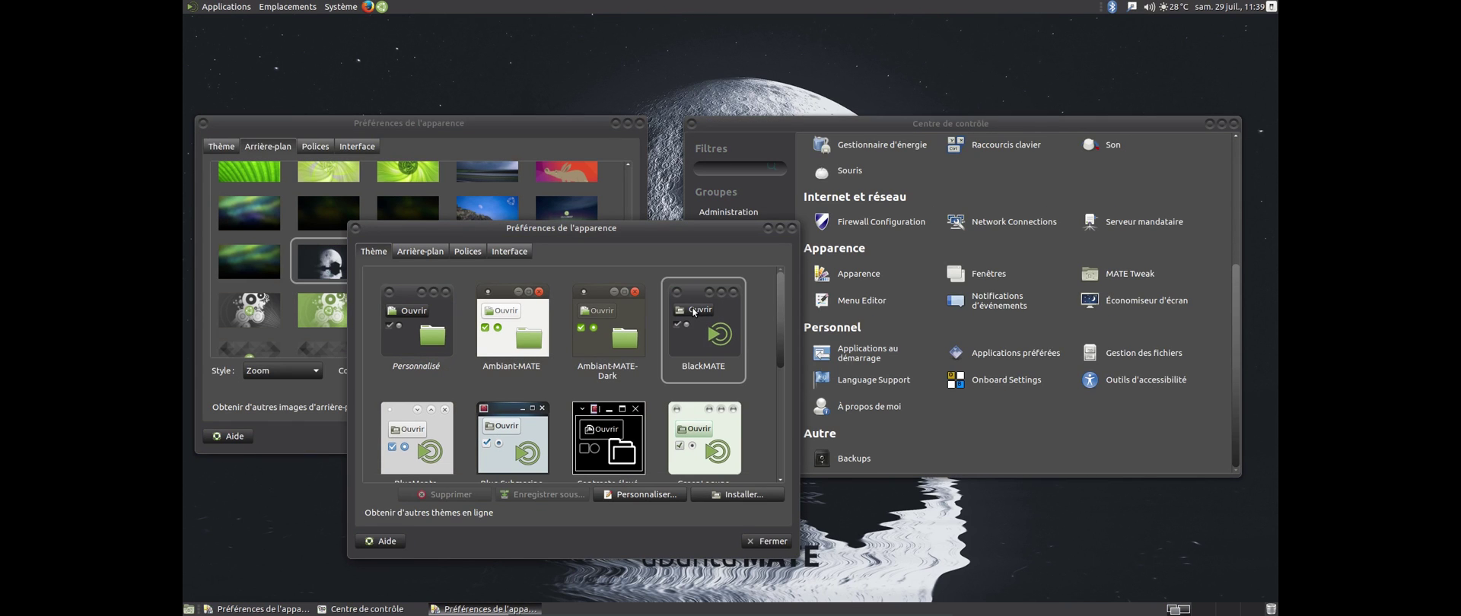
pyautogui.scroll(-5, 671, 338)
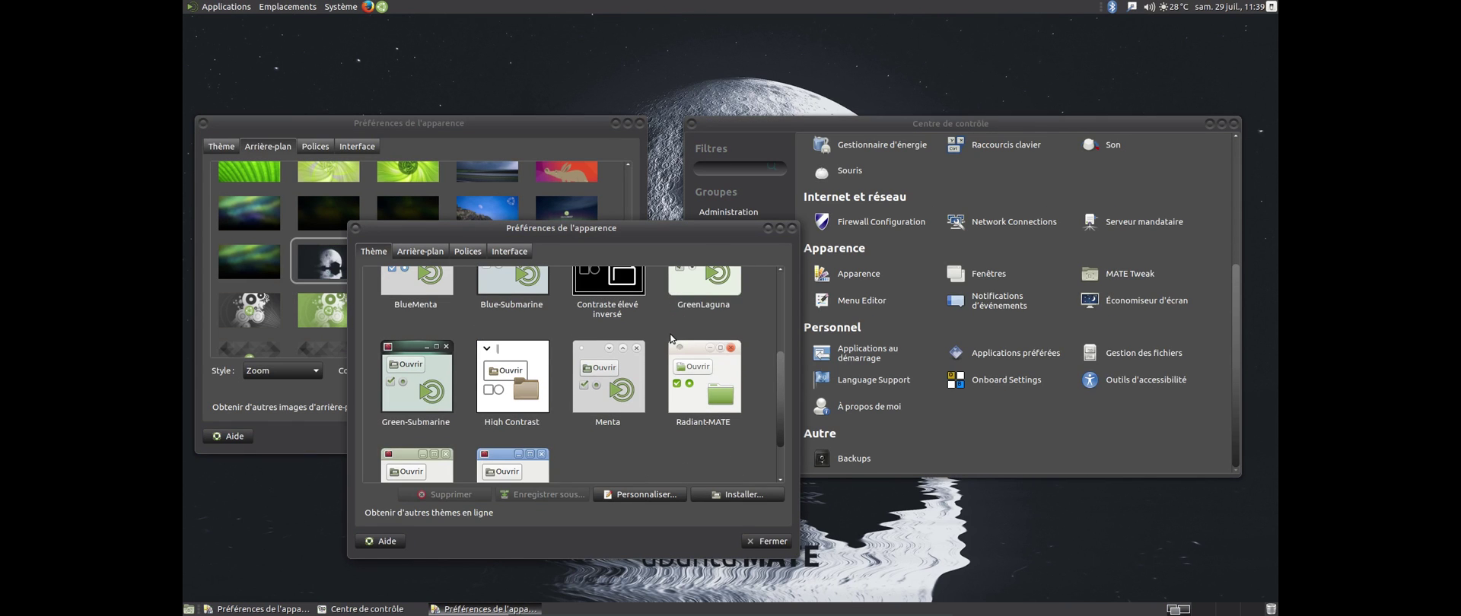
pyautogui.click(442, 398)
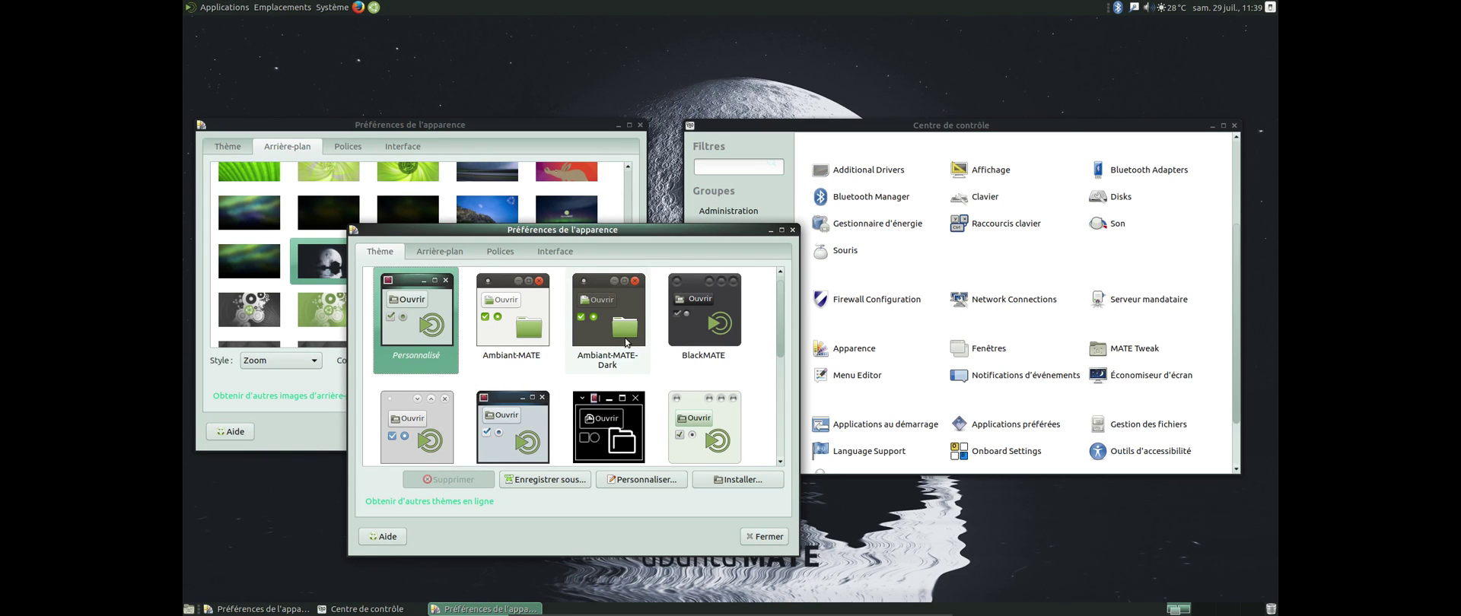
# Step: Try the Contraste élevé inversé desktop theme, then apply Ambiant-MATE-Dark and close the theme window
pyautogui.scroll(-3, 627, 342)
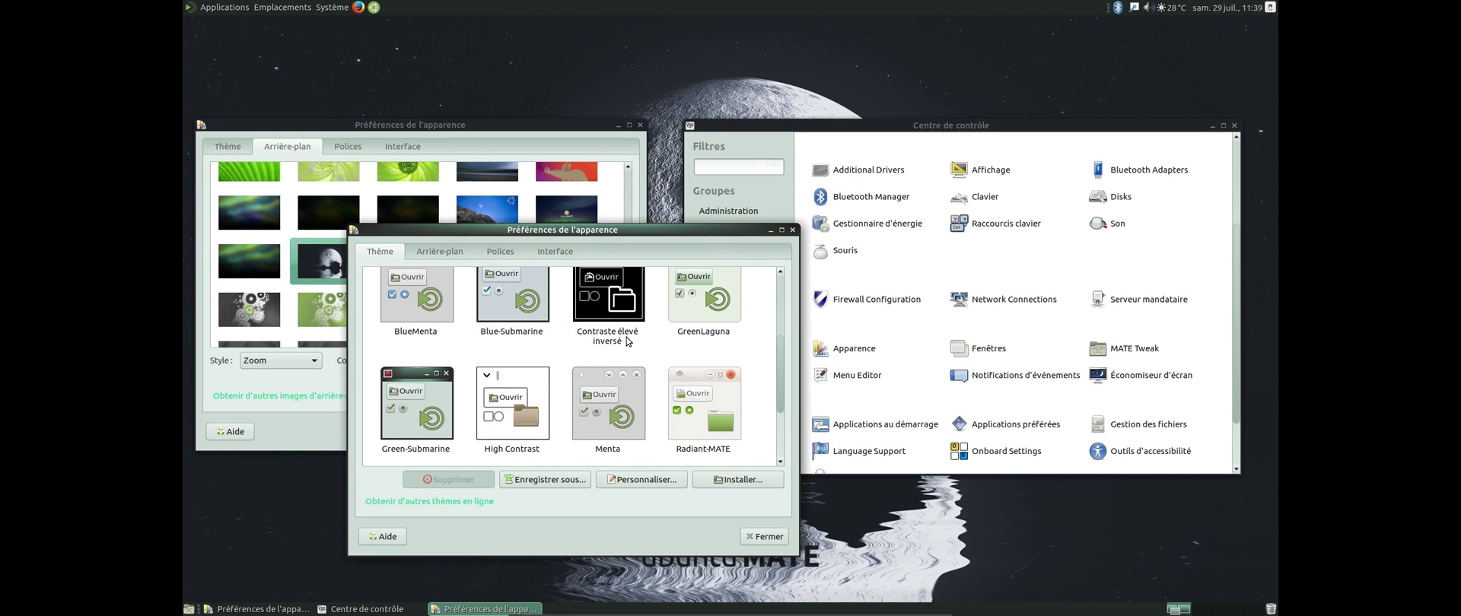
pyautogui.scroll(1, 628, 342)
pyautogui.click(626, 343)
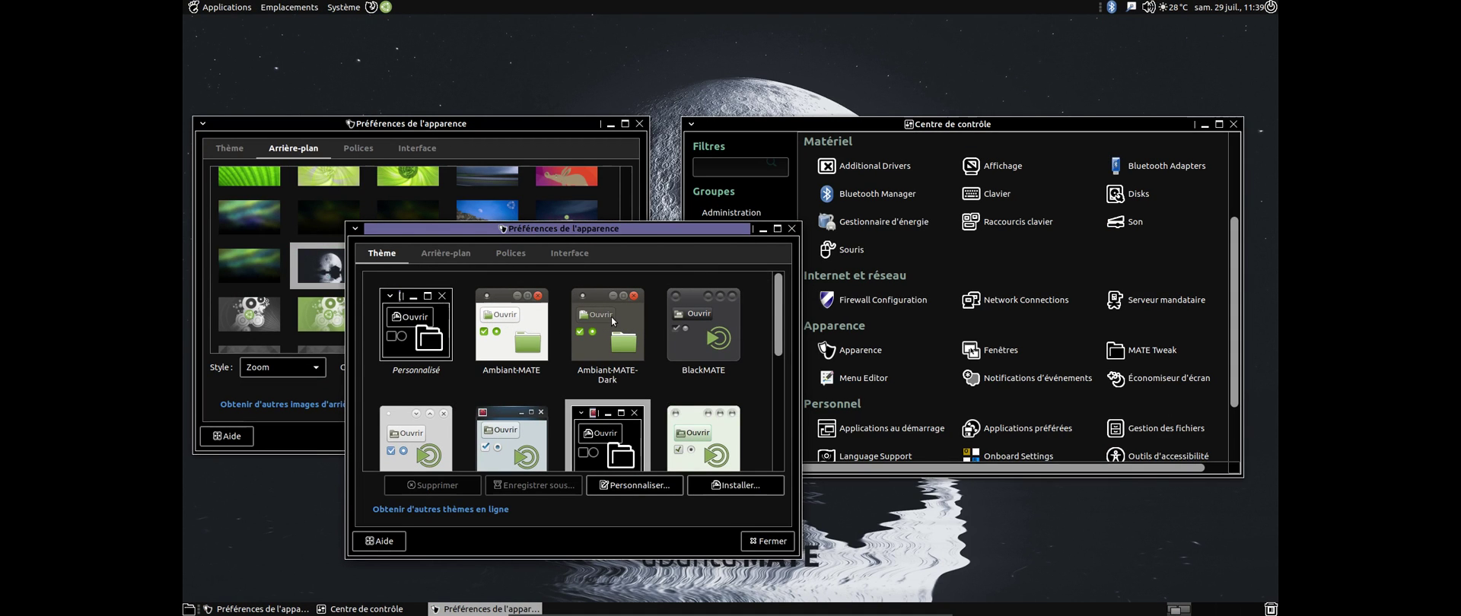
pyautogui.click(788, 227)
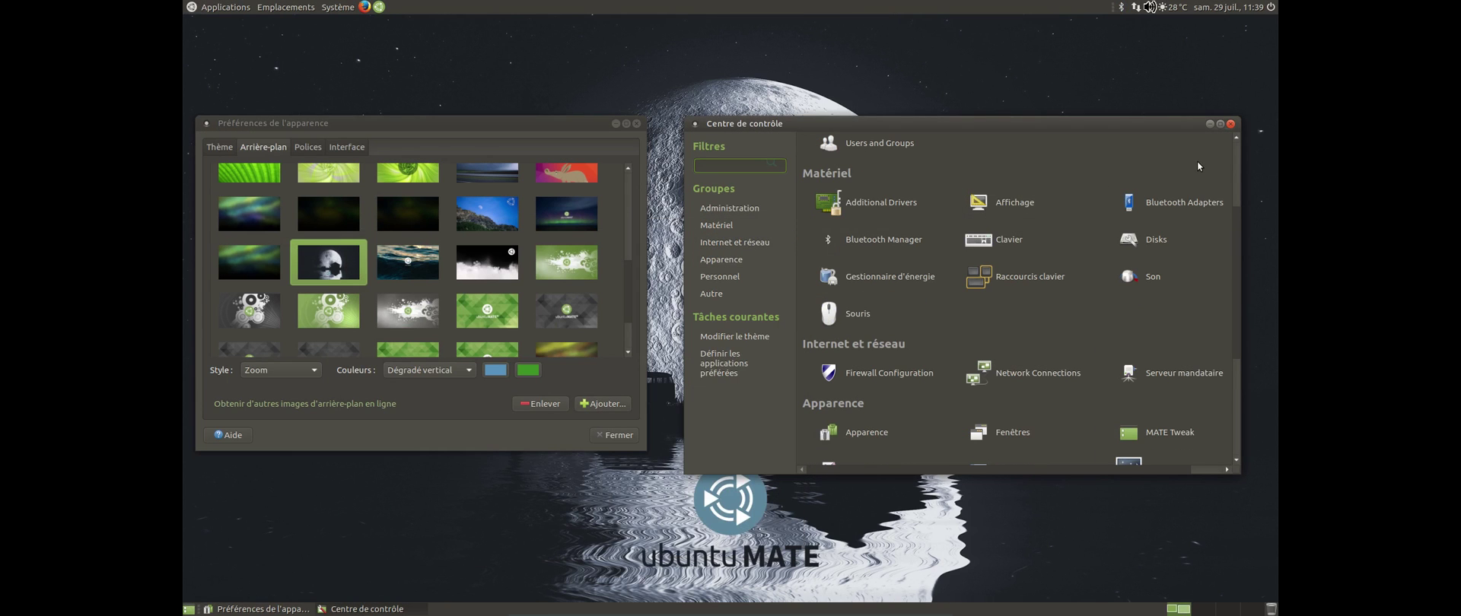
# Step: Close the Centre de contrôle and briefly minimise the Arrière-plan settings to view the full desktop before restoring them
pyautogui.click(1230, 123)
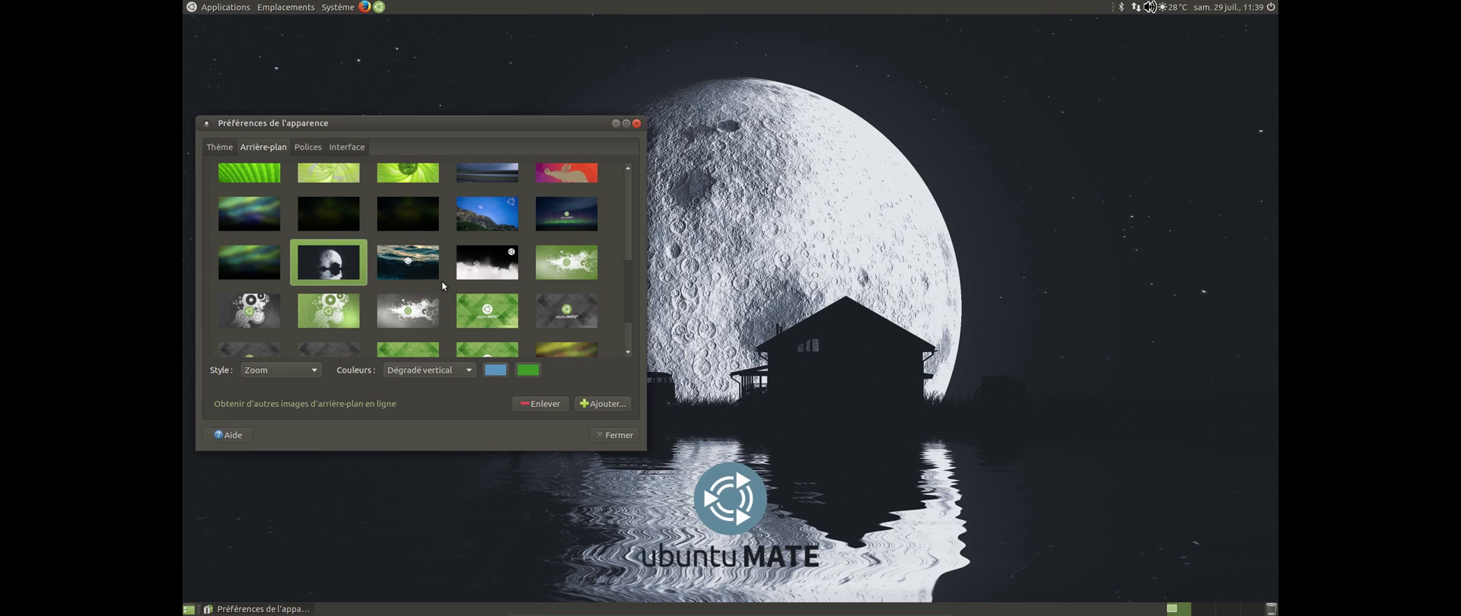
pyautogui.click(616, 123)
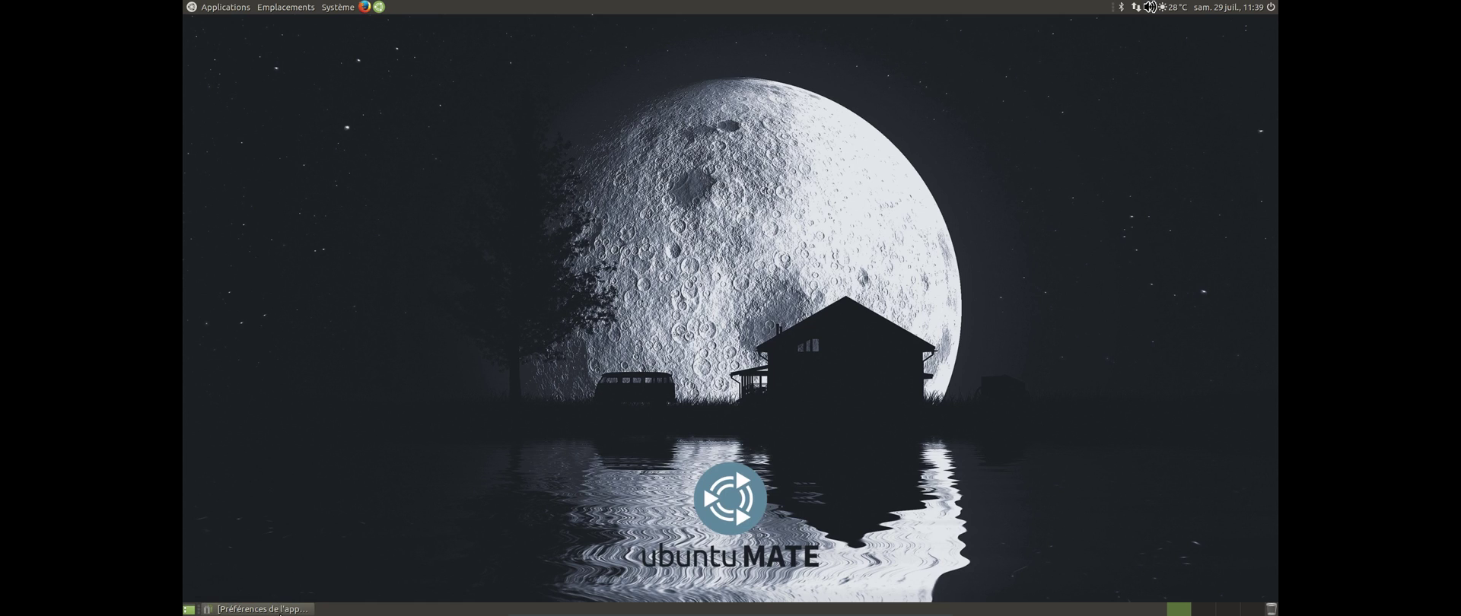
pyautogui.click(263, 609)
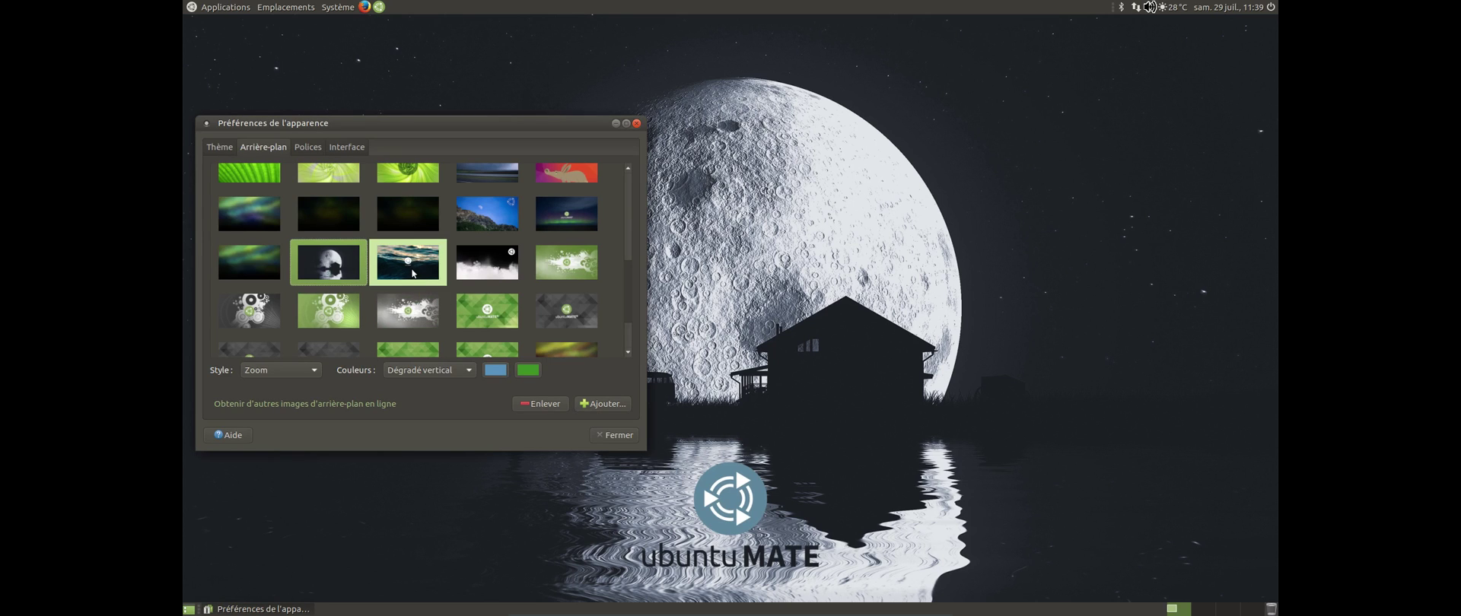
# Step: Try the black-and-white snowflake and green splash wallpapers, moving the preferences window around to see the desktop behind it
pyautogui.moveTo(488, 121); pyautogui.dragTo(462, 61)
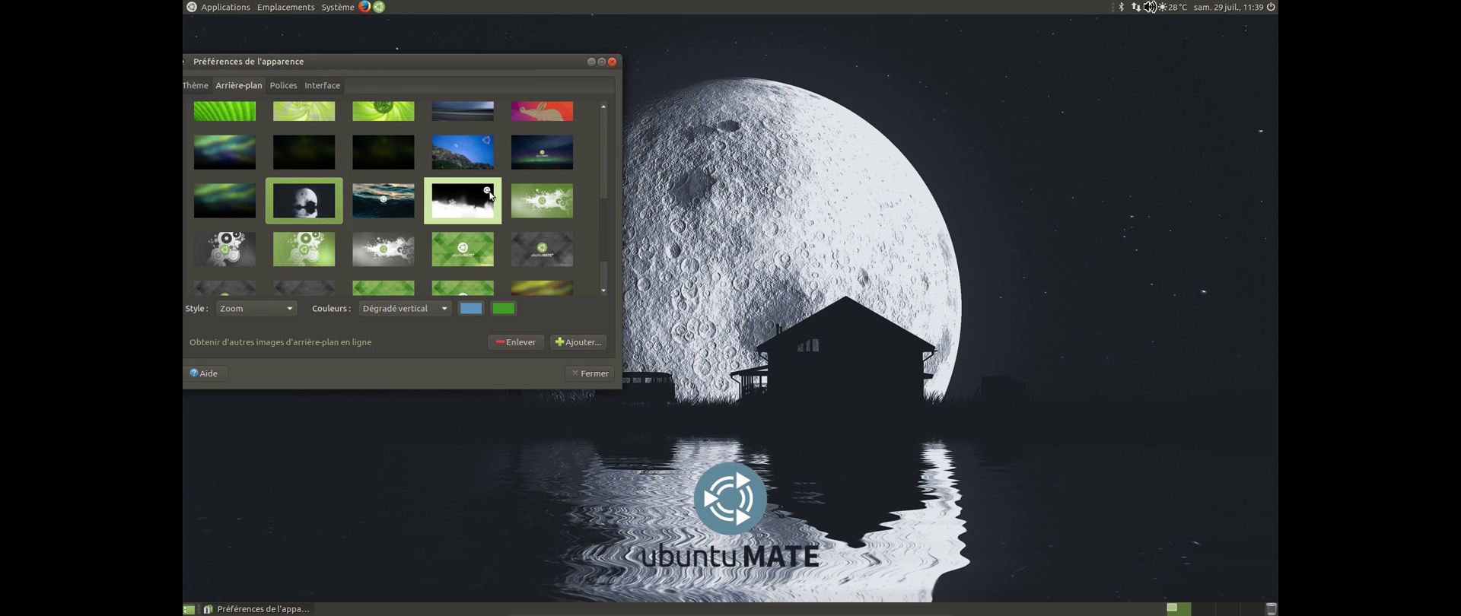
pyautogui.click(449, 208)
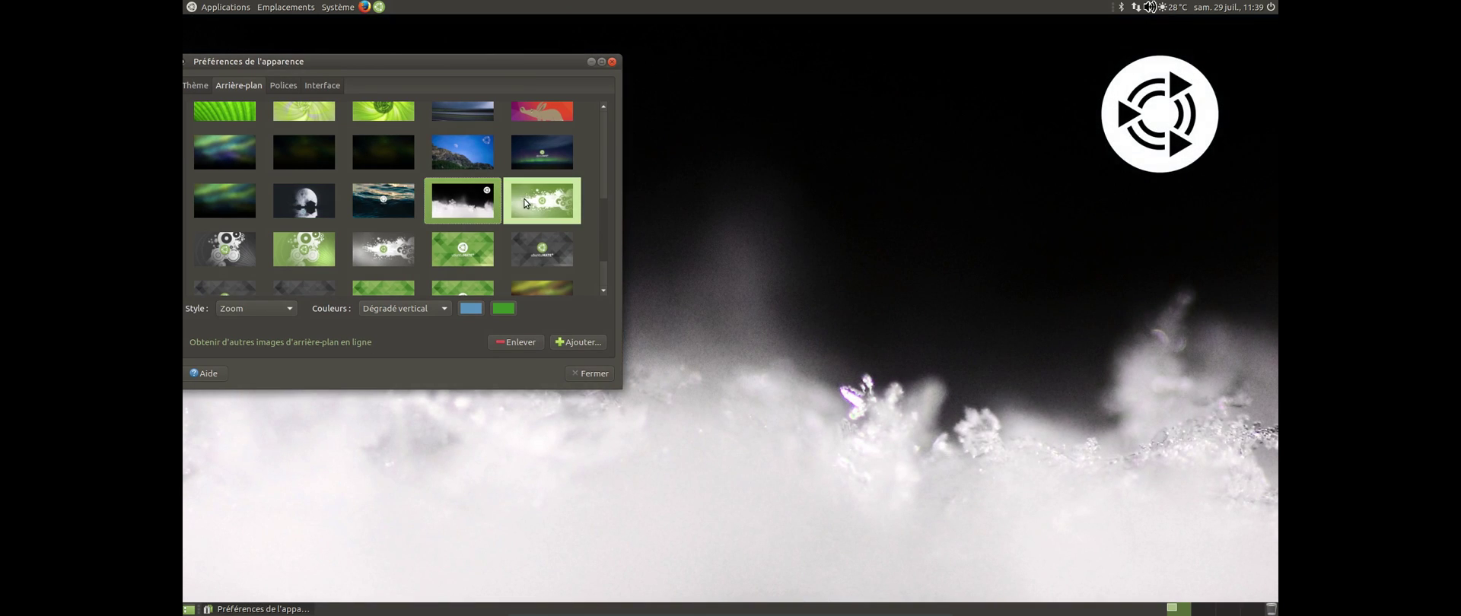
pyautogui.click(539, 204)
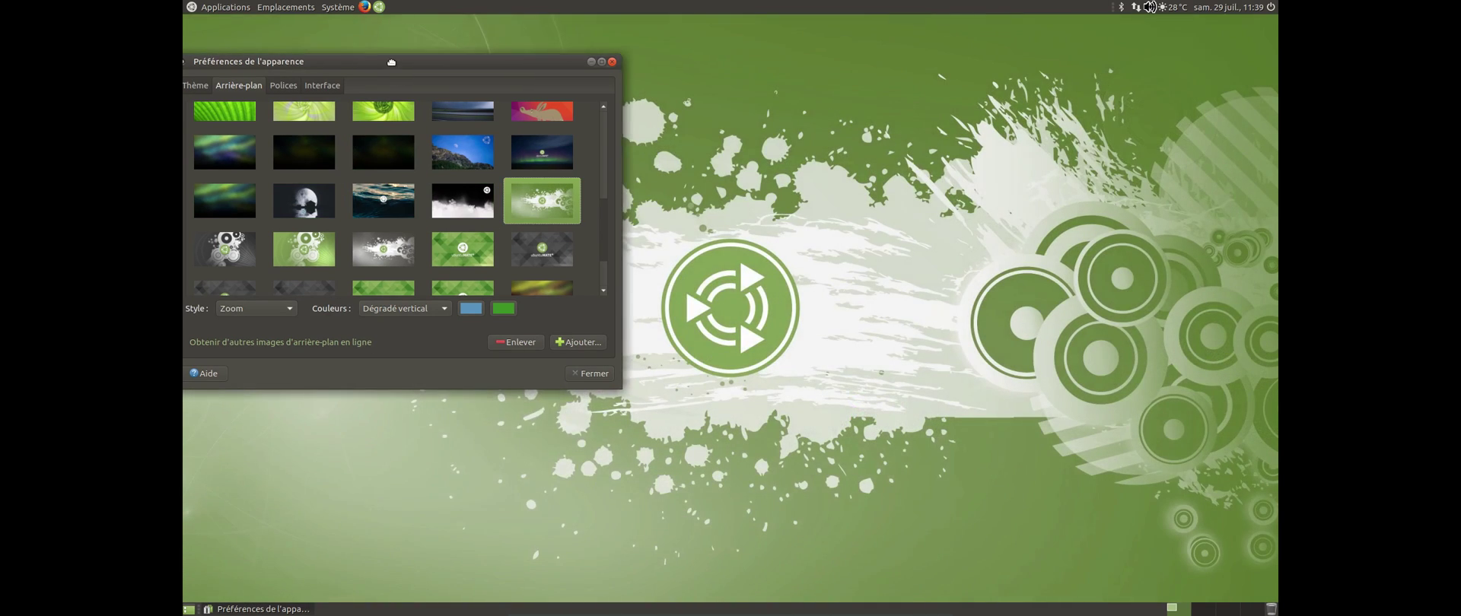
pyautogui.moveTo(391, 61); pyautogui.dragTo(413, 36)
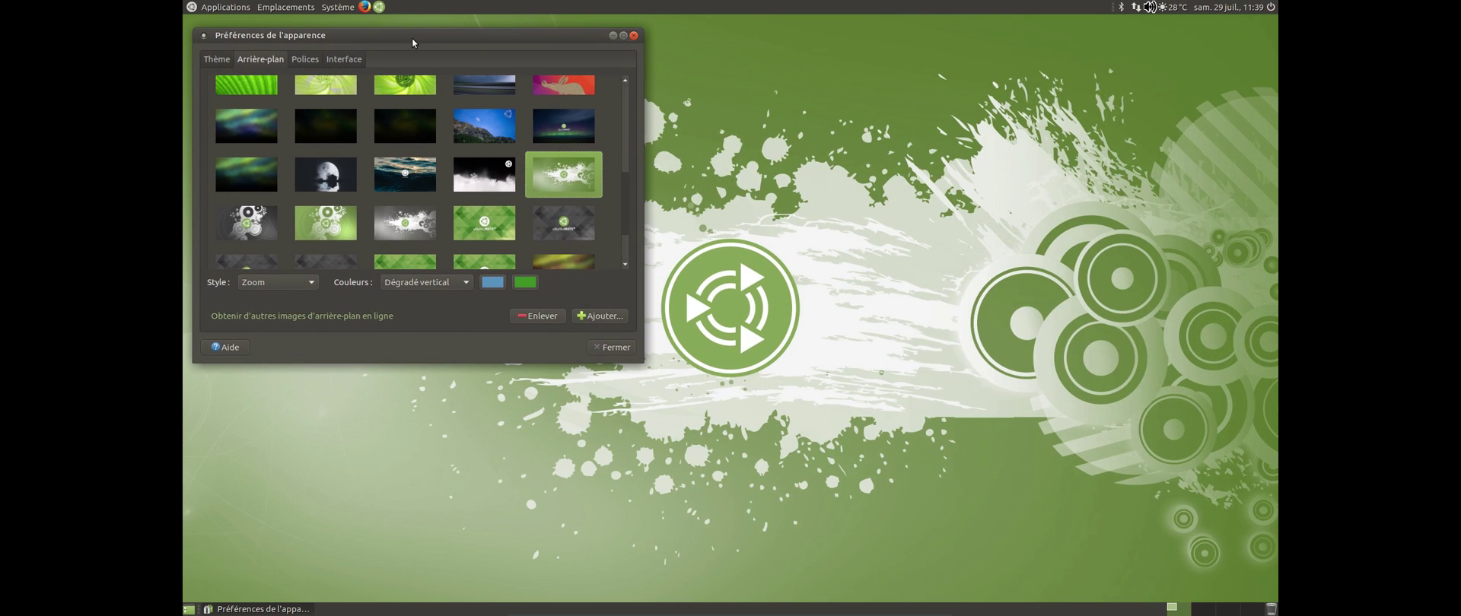
pyautogui.moveTo(412, 38); pyautogui.dragTo(412, 266)
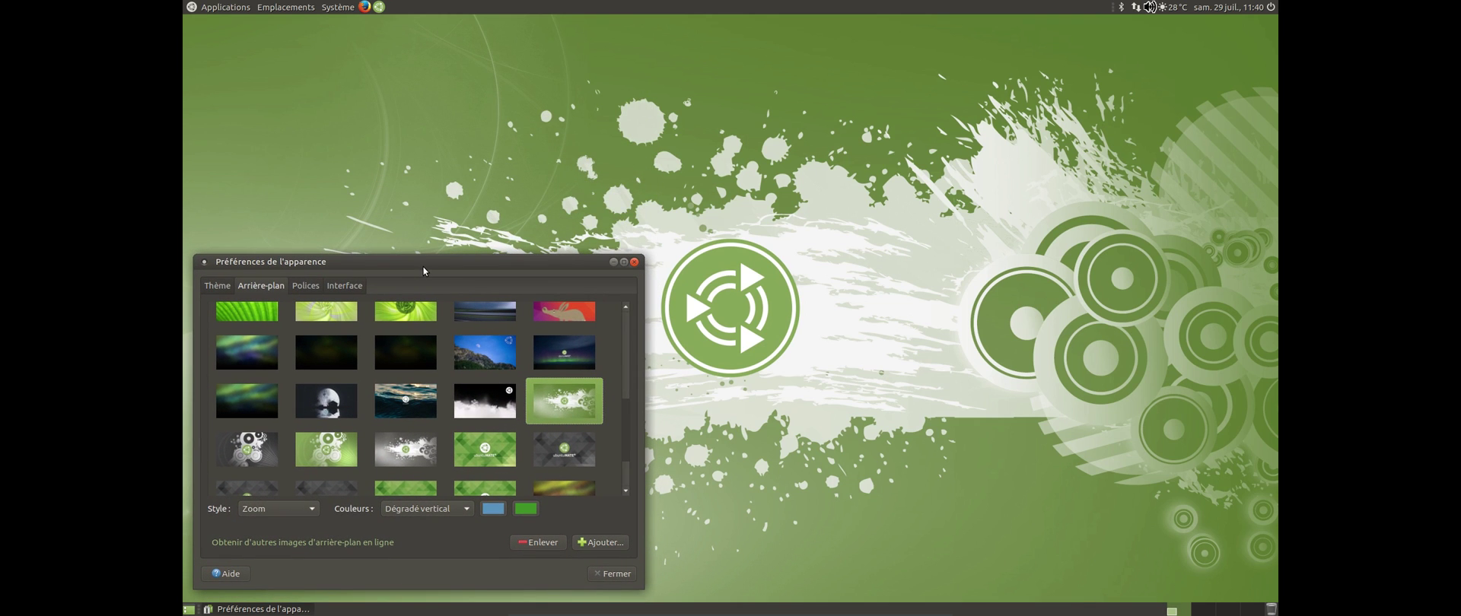
pyautogui.moveTo(423, 271); pyautogui.dragTo(418, 42)
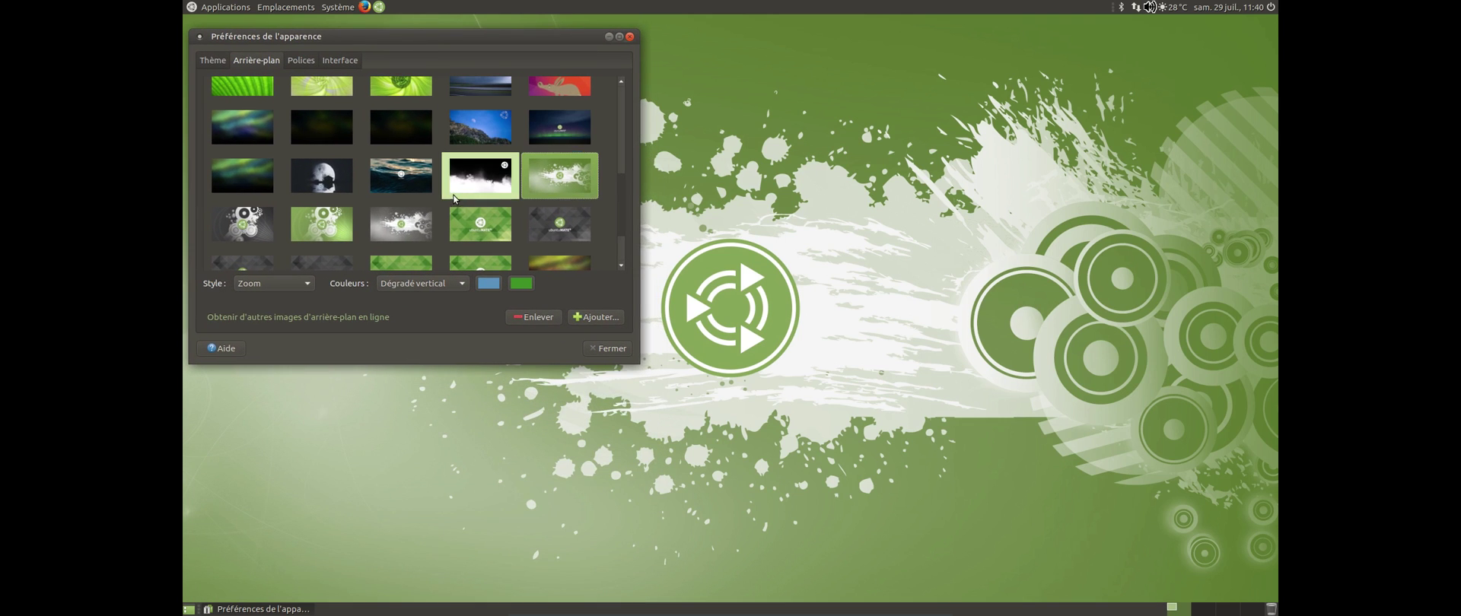
# Step: Preview the ocean, snowflake, grey circles, grey splash and green circles wallpapers in turn
pyautogui.click(423, 186)
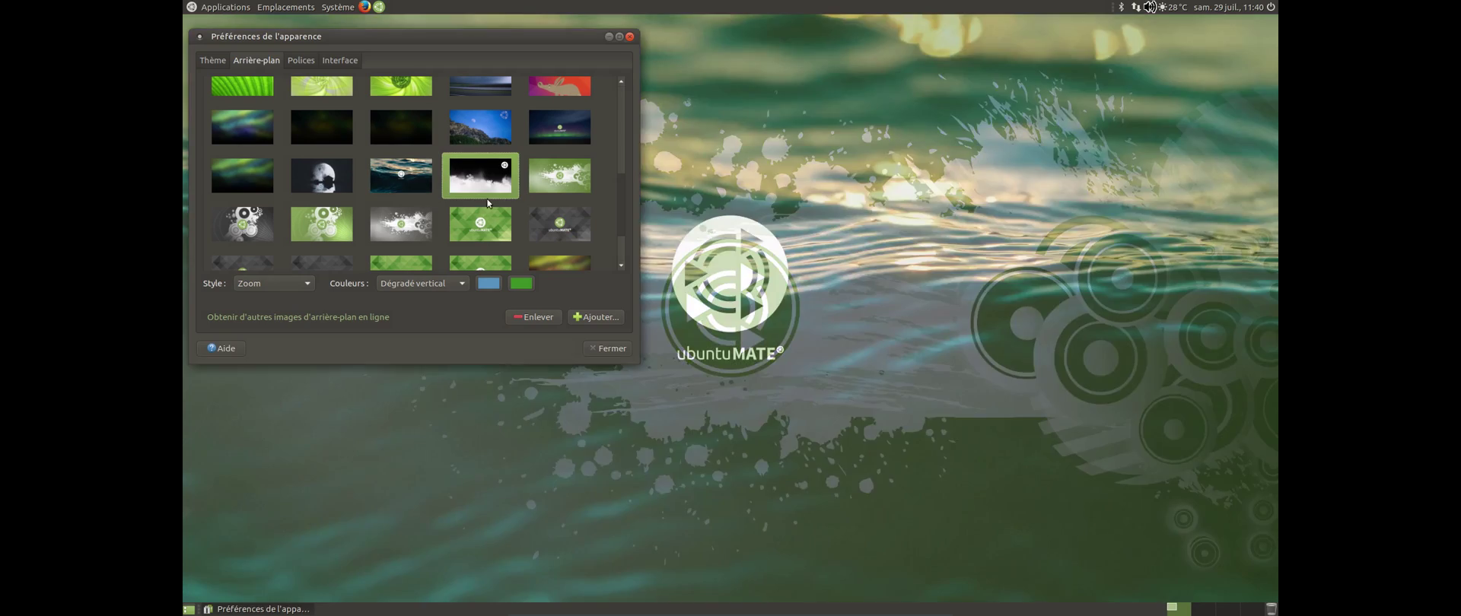
pyautogui.click(488, 196)
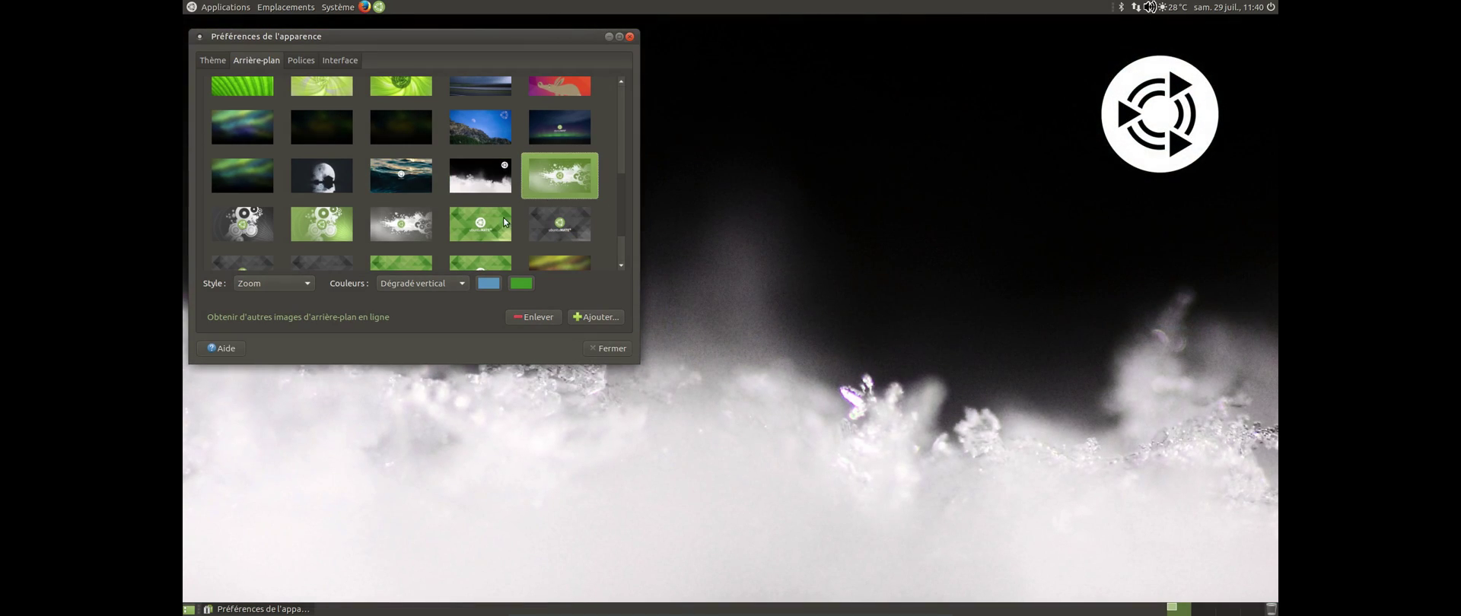
pyautogui.click(263, 221)
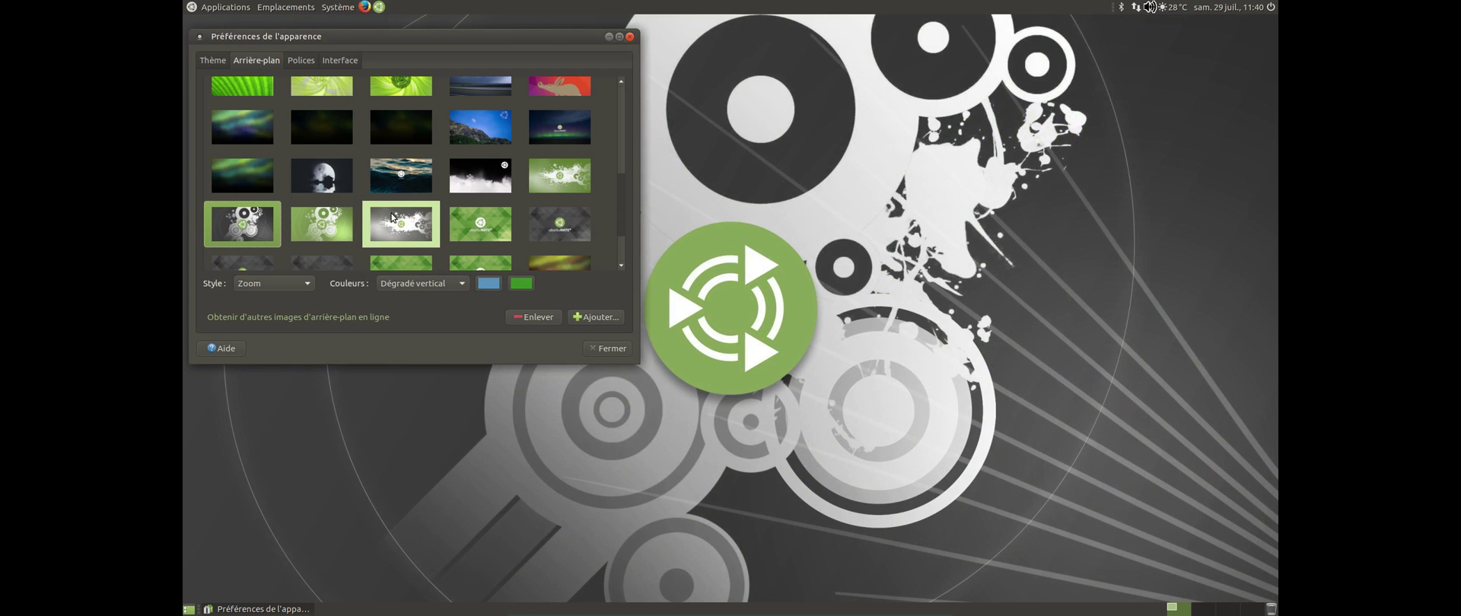
pyautogui.click(411, 235)
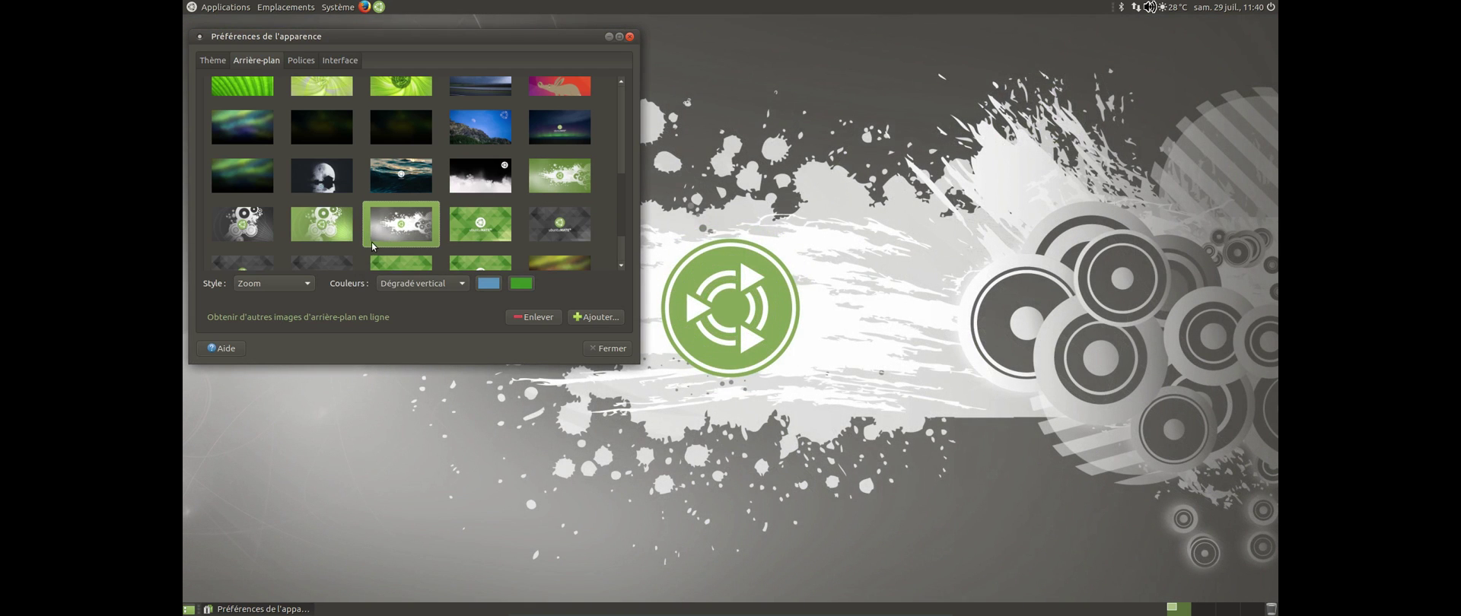
pyautogui.click(340, 239)
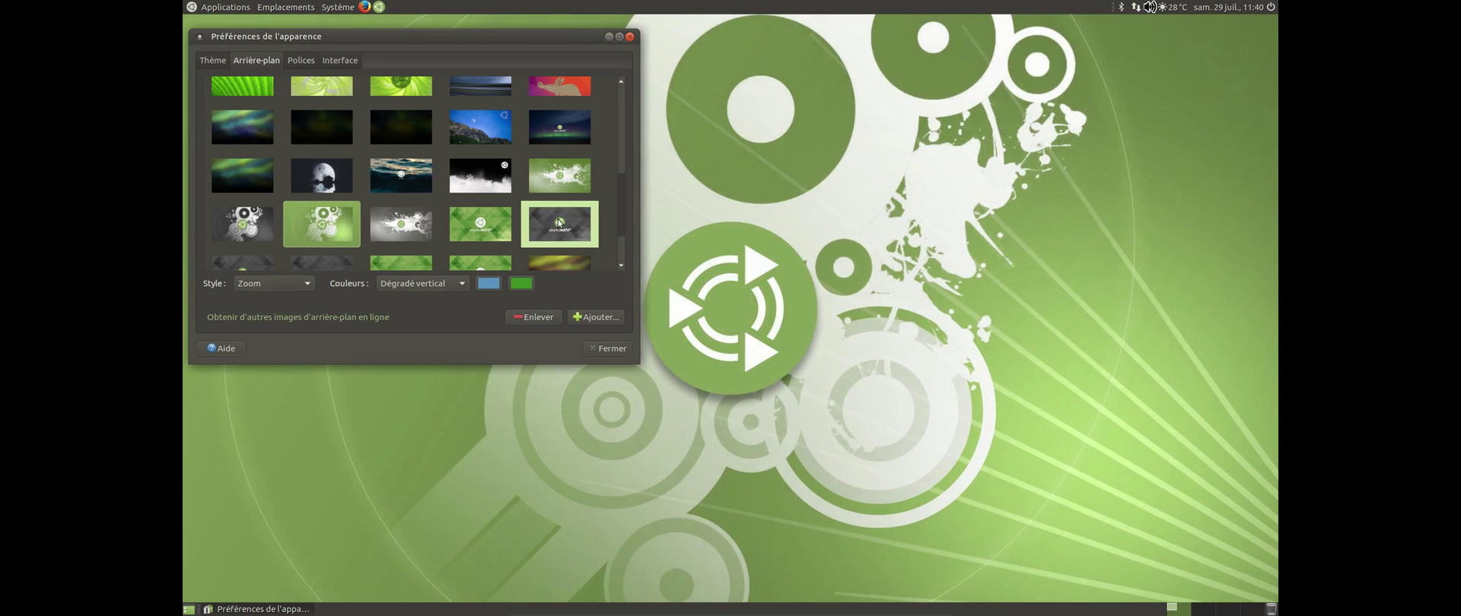
# Step: Look through the whole wallpaper gallery and preview the Ubuntu MATE ocean wave wallpaper
pyautogui.scroll(-2, 457, 243)
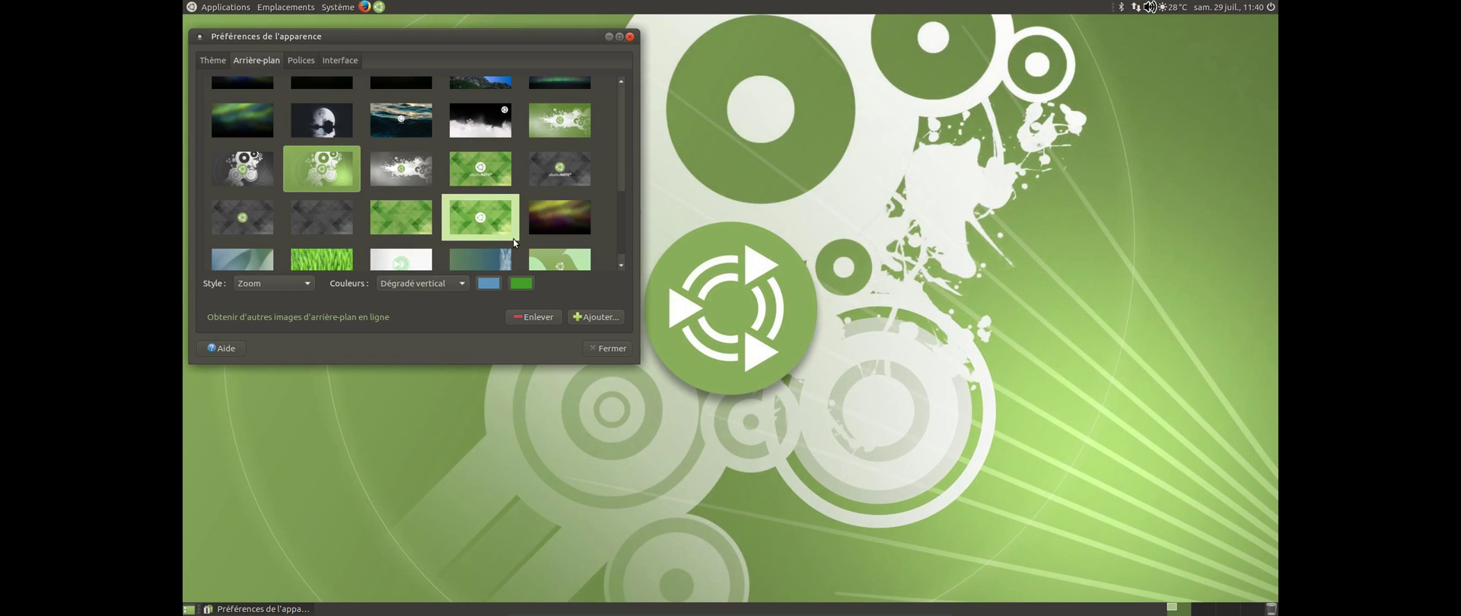
pyautogui.scroll(-1, 373, 230)
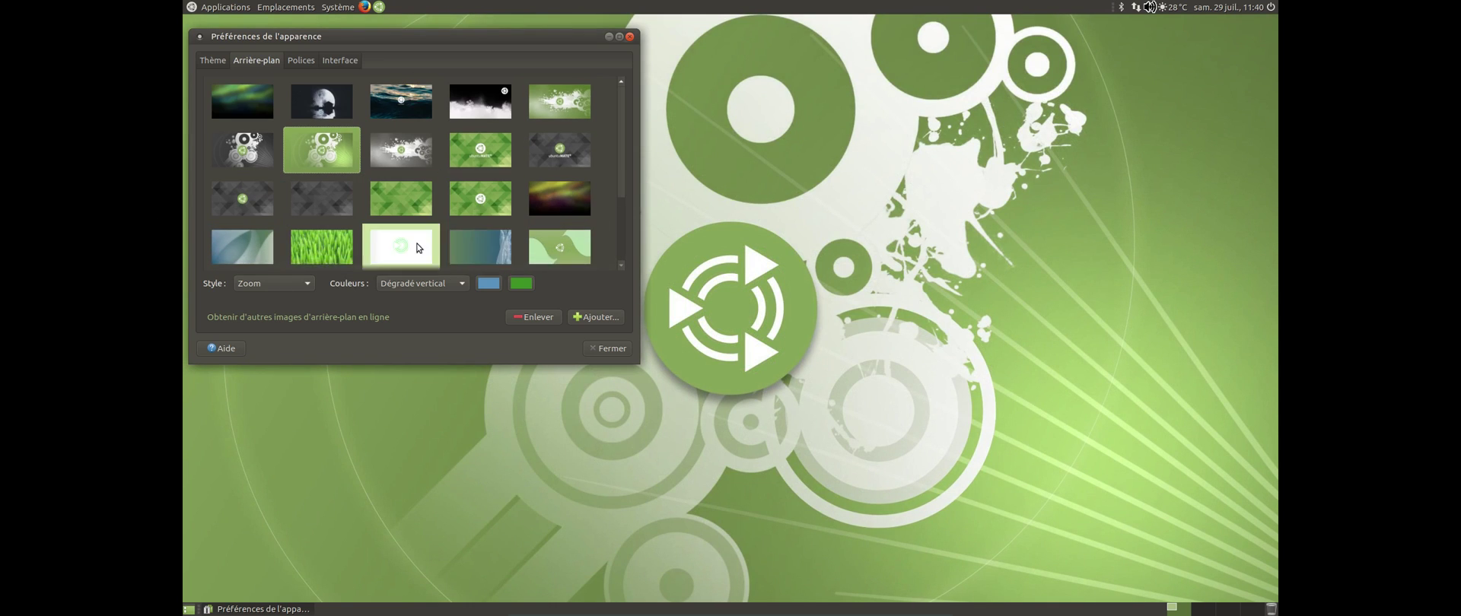
pyautogui.scroll(5, 418, 247)
pyautogui.scroll(8, 417, 246)
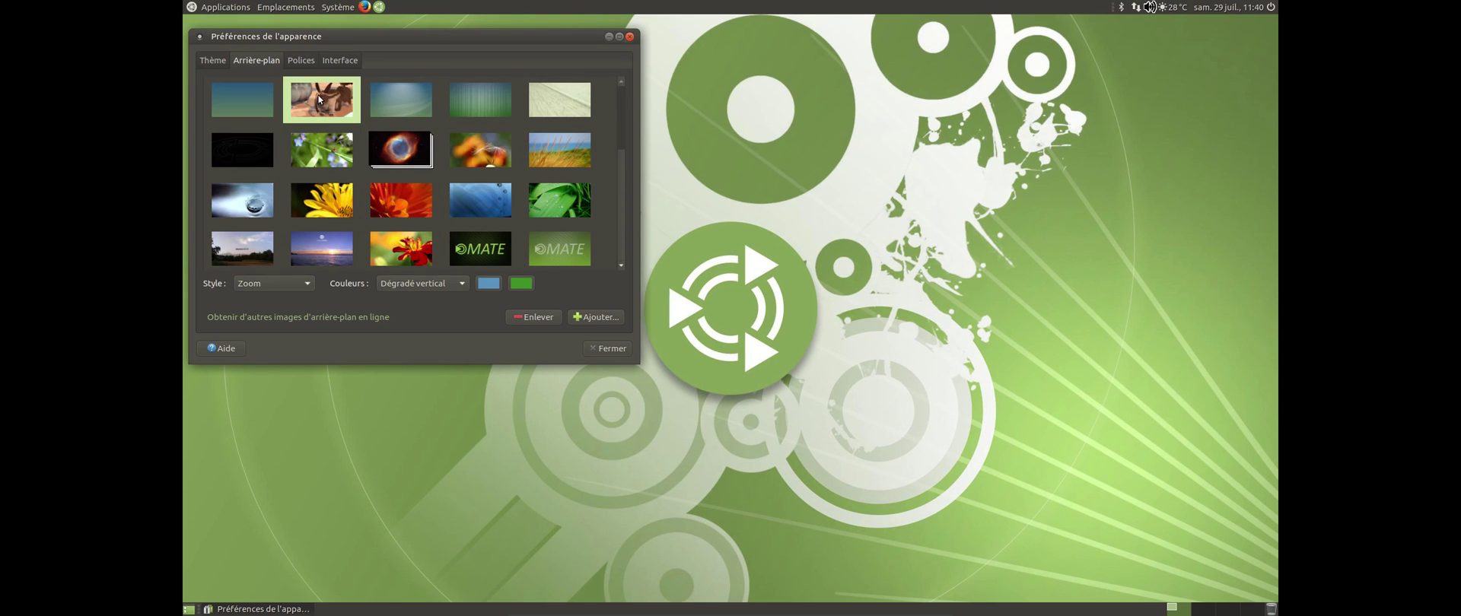
pyautogui.scroll(-6, 414, 136)
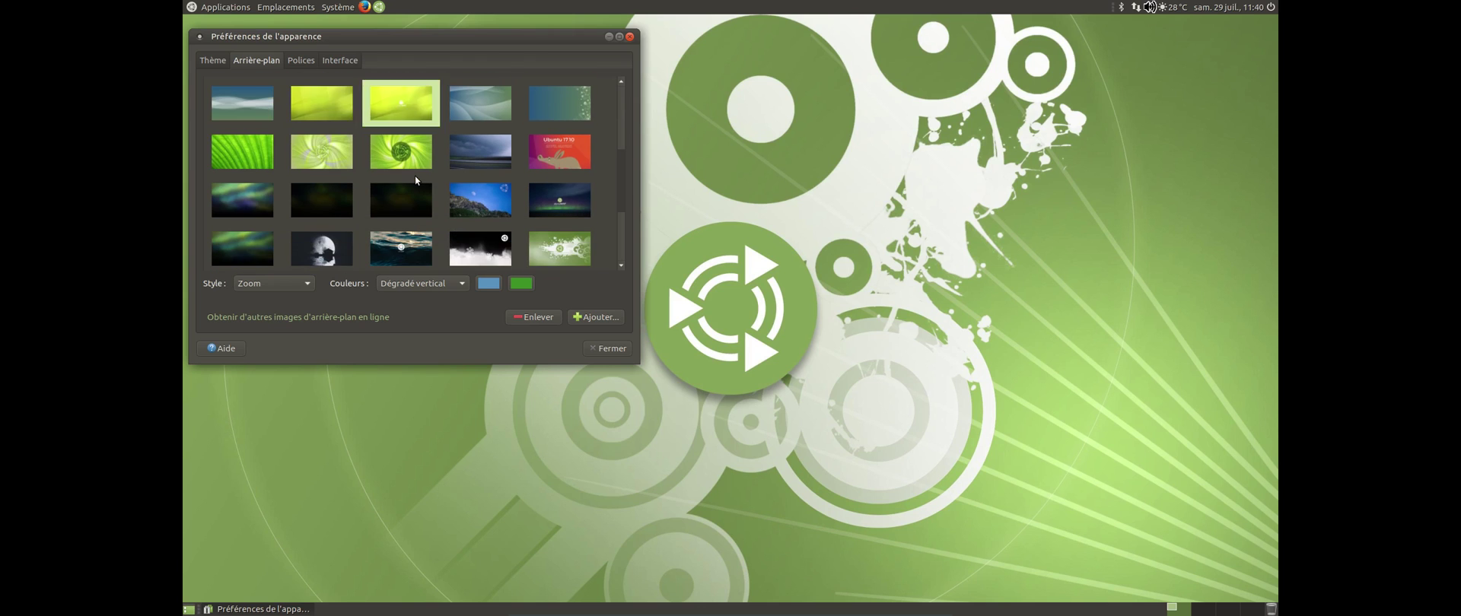
pyautogui.scroll(-1, 455, 207)
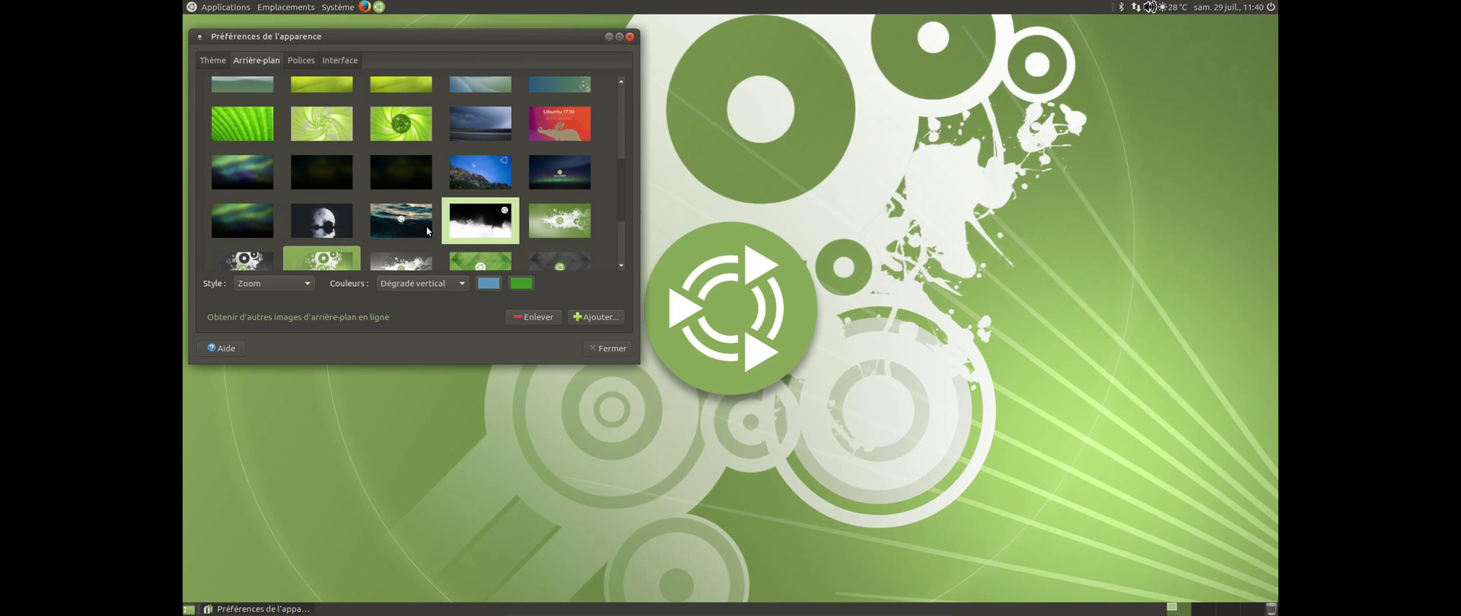
pyautogui.click(425, 228)
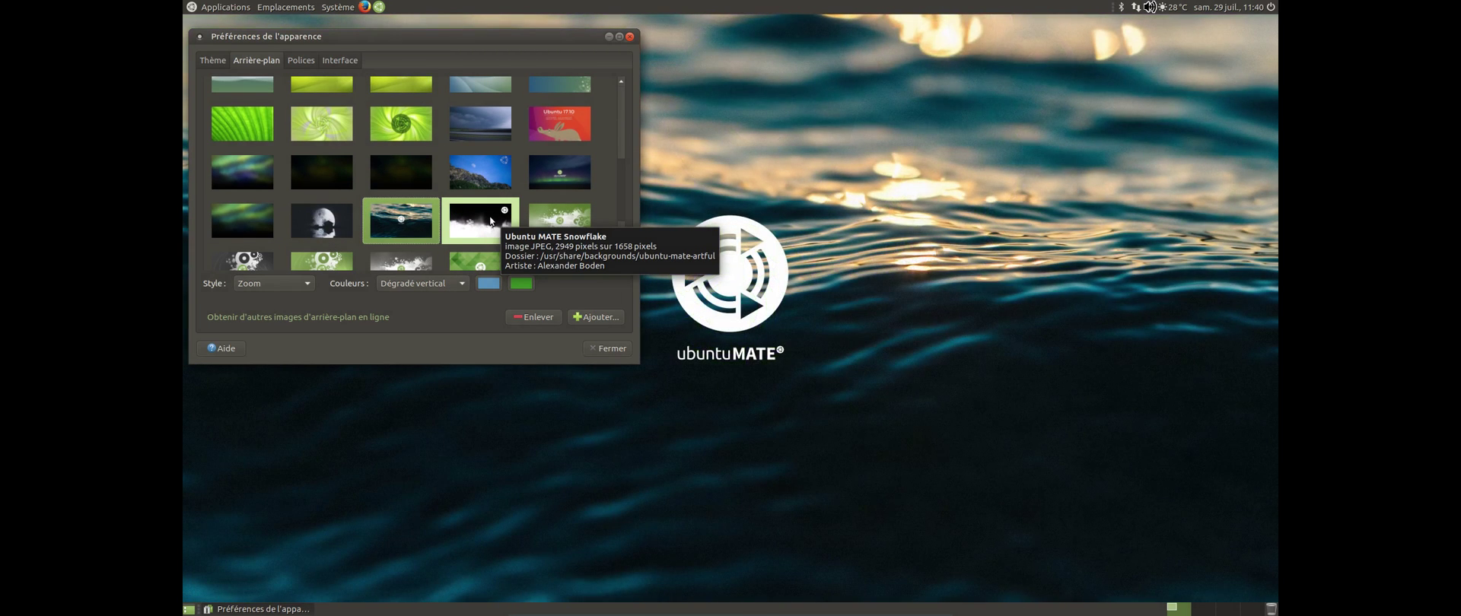
# Step: Set the wallpaper of the house in front of the moon and close the appearance preferences
pyautogui.scroll(-2, 456, 224)
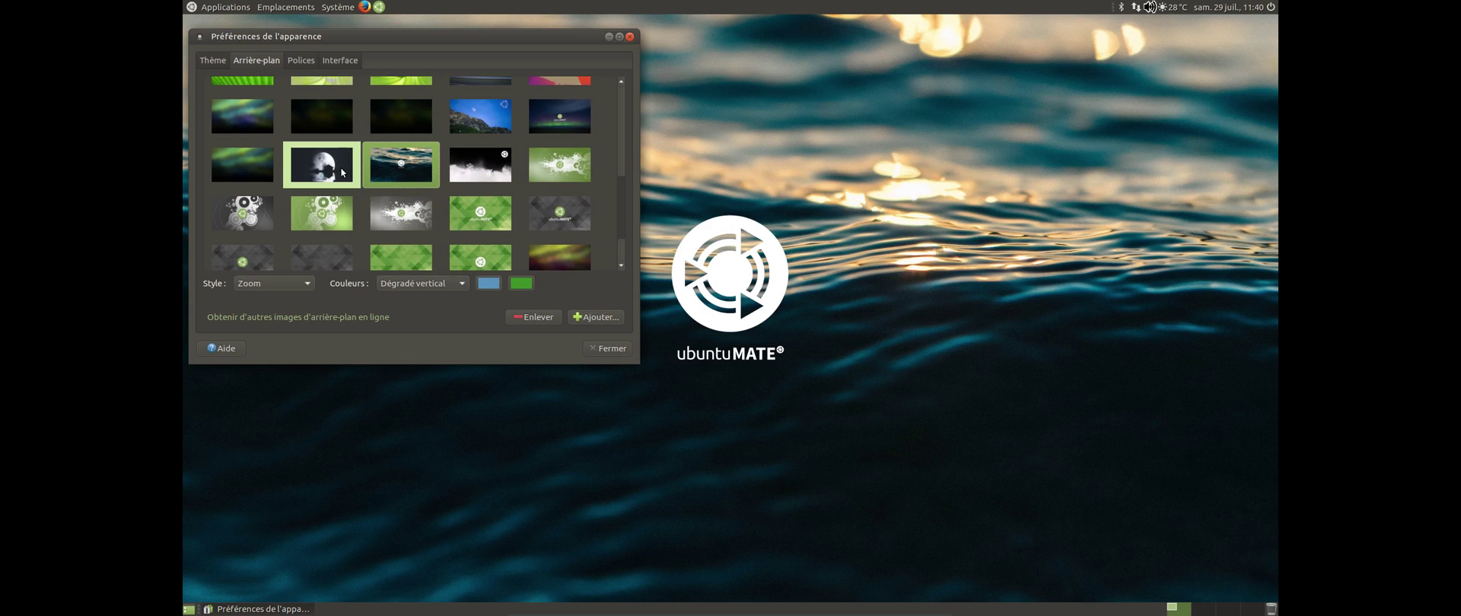
pyautogui.click(342, 173)
pyautogui.click(631, 37)
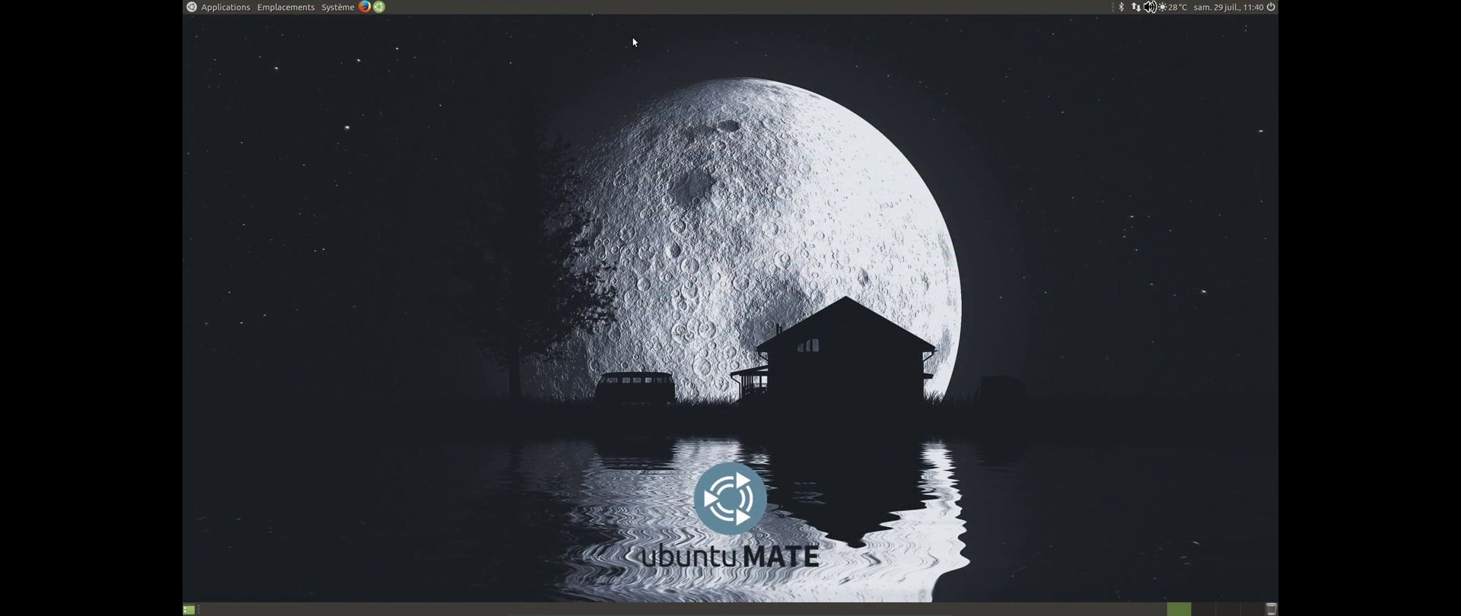
# Step: Look through the installed applications by category, including Accessoires and Son et vidéo
pyautogui.click(217, 8)
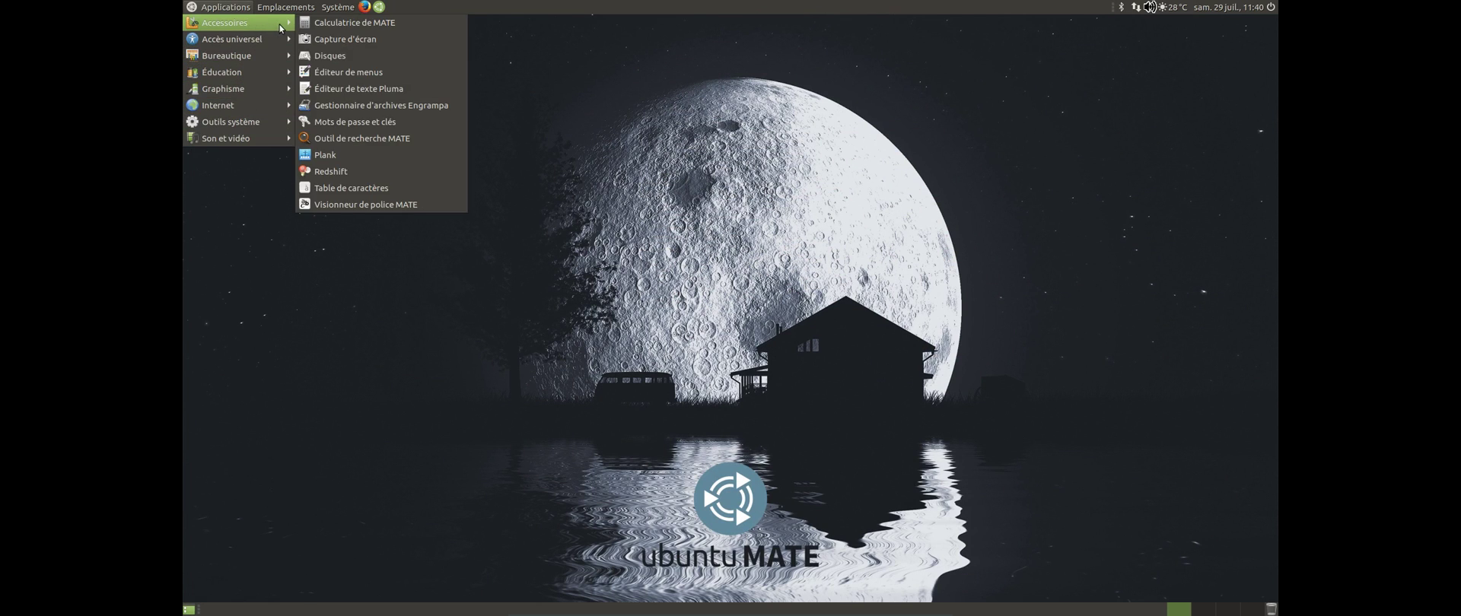
pyautogui.moveTo(255, 73)
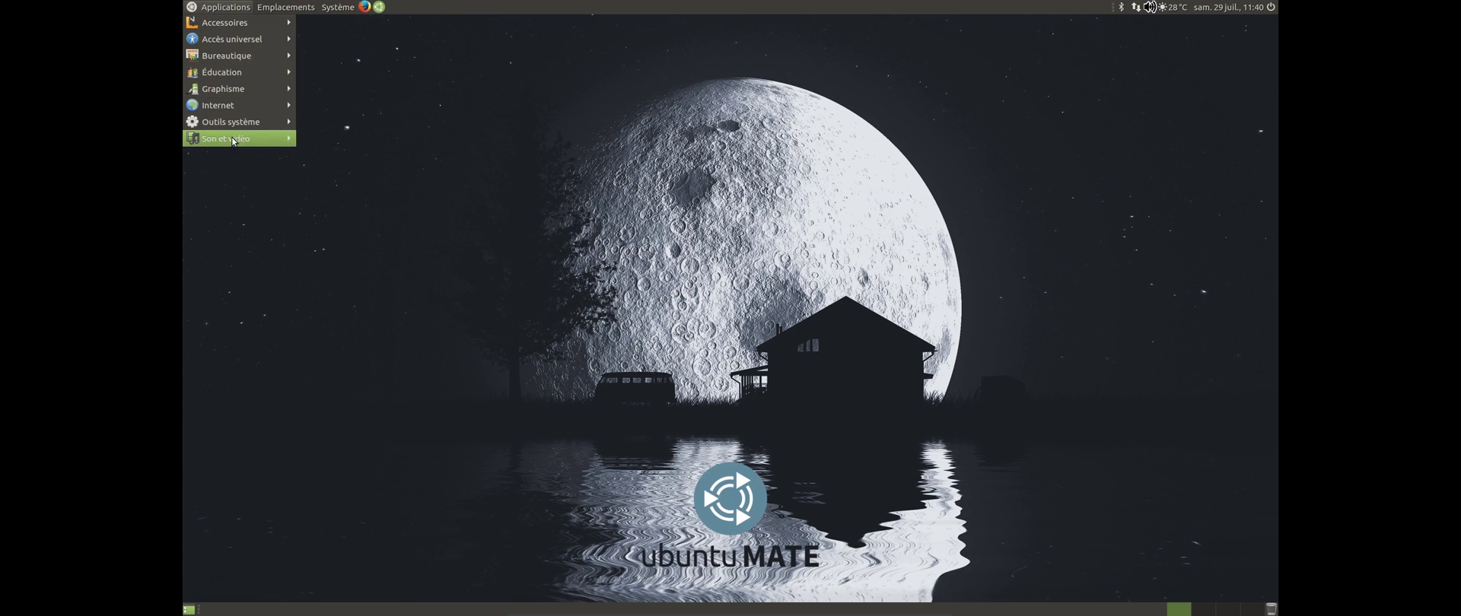
pyautogui.moveTo(262, 139)
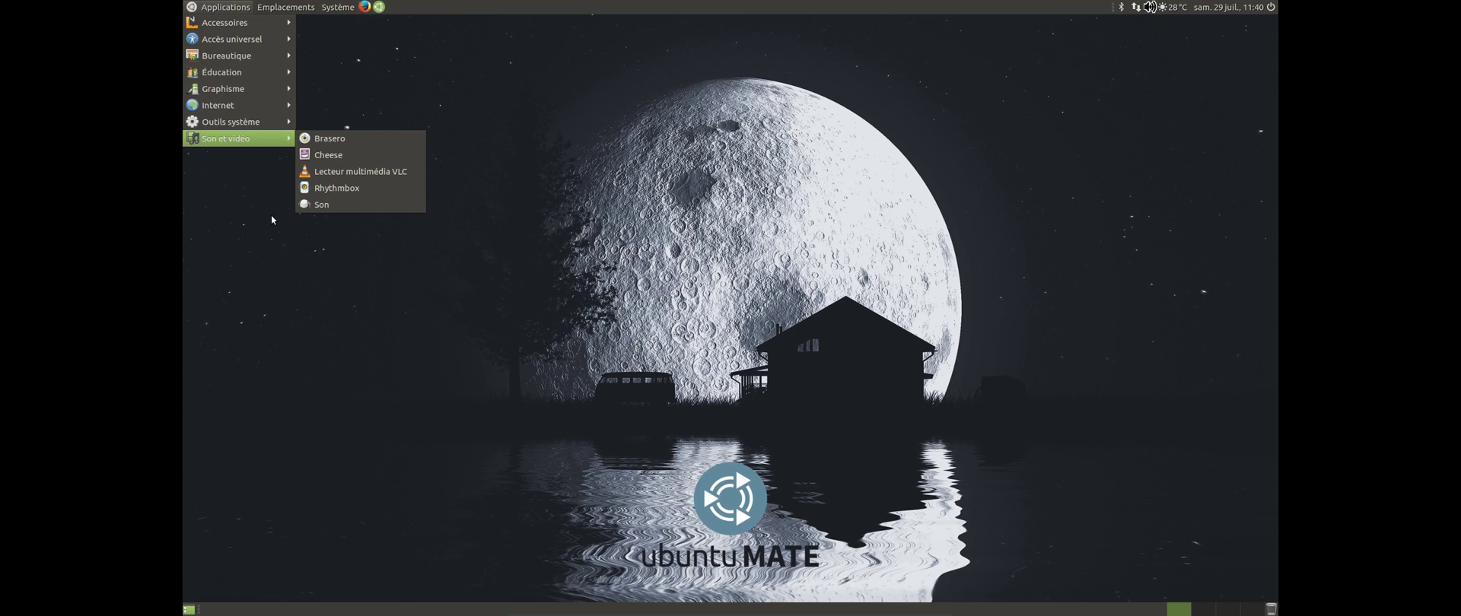
pyautogui.click(226, 210)
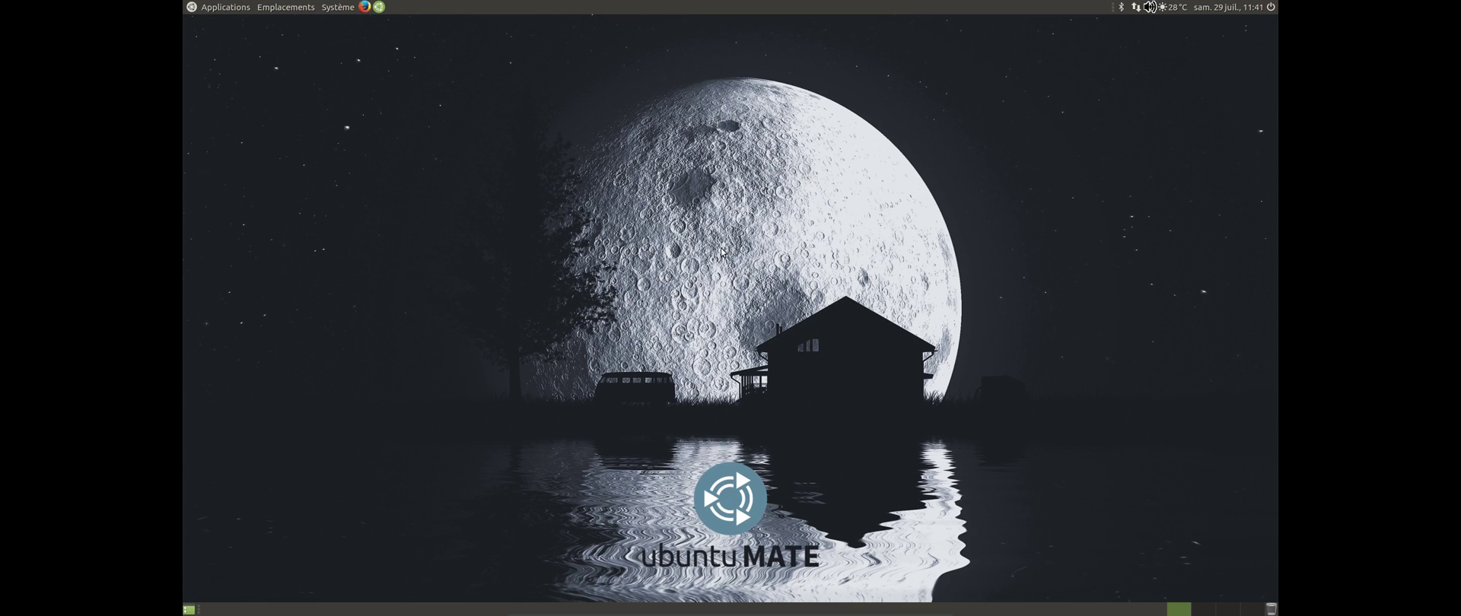
# Step: Take the VirtualBox virtual machine out of full-screen mode so it runs in a window on the host desktop
pyautogui.hotkey('ctrl', 'f')
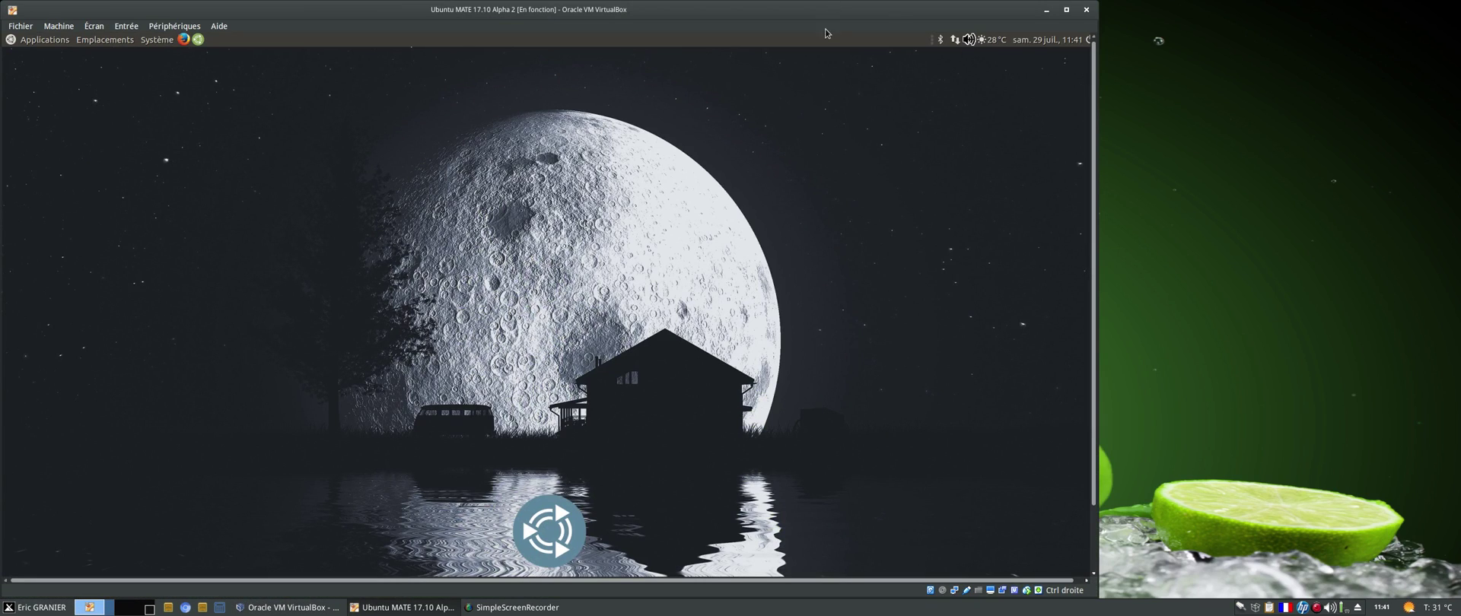